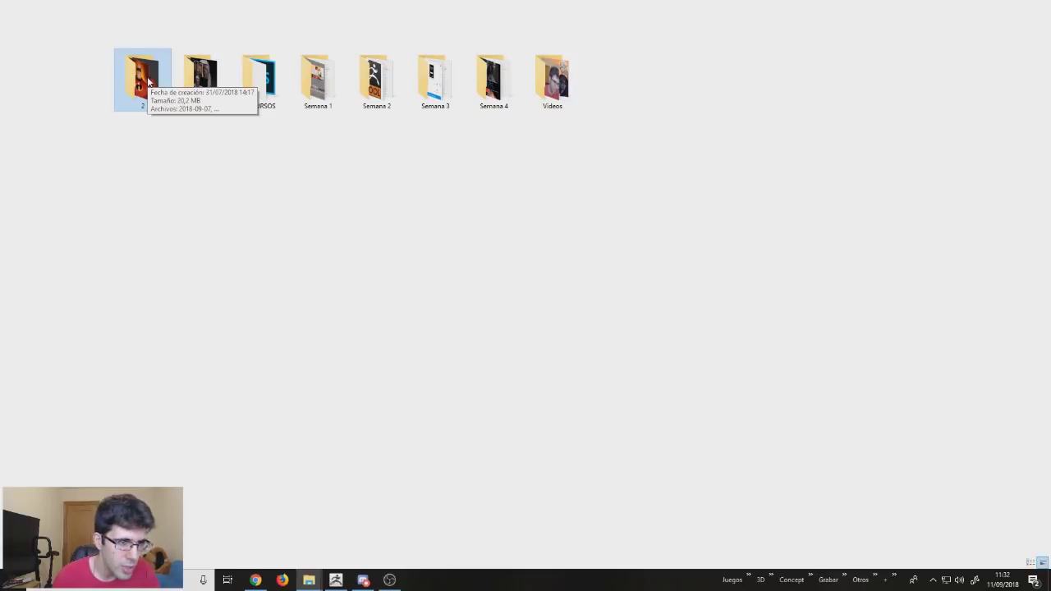
double_click(149, 80)
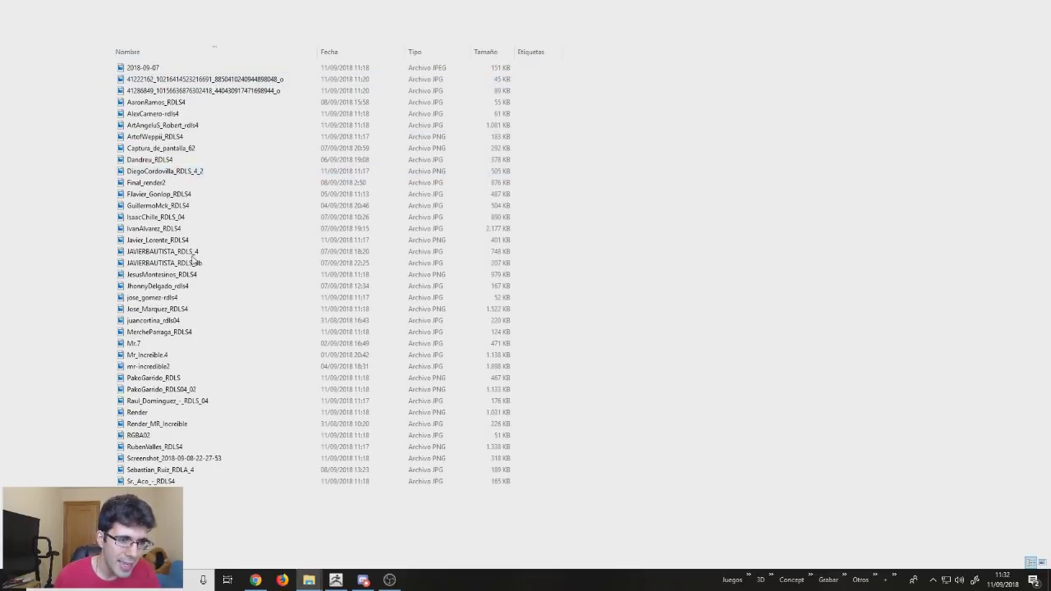
left_click_drag(165, 513, 151, 79)
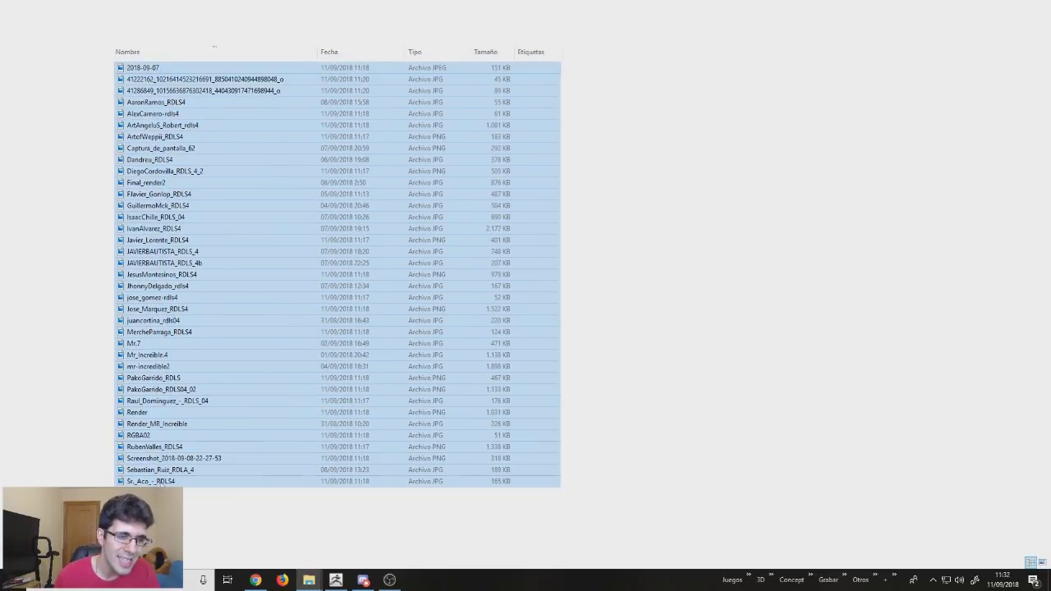
left_click(164, 514)
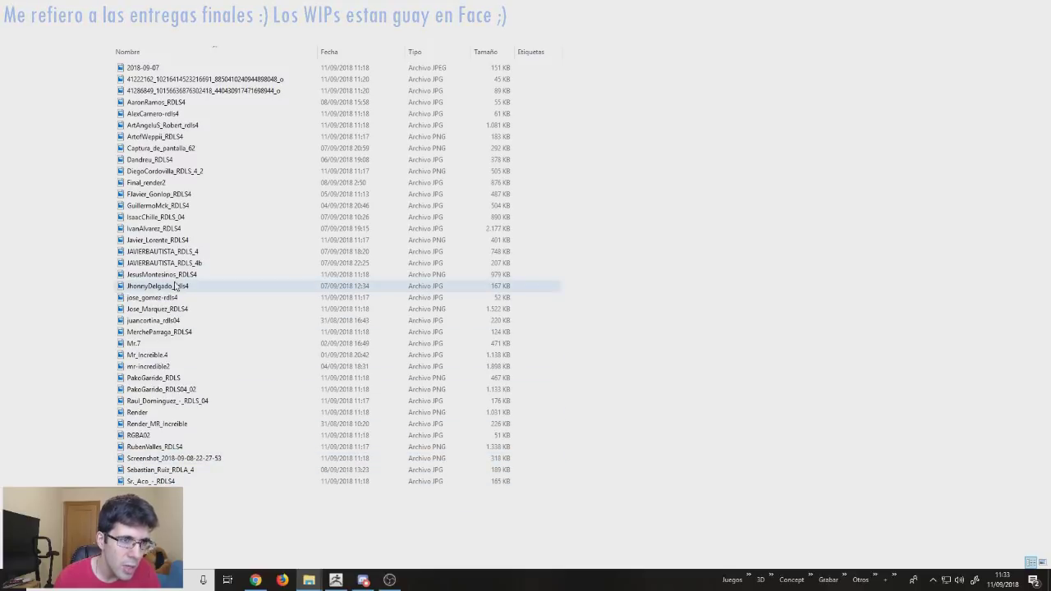
left_click(205, 80)
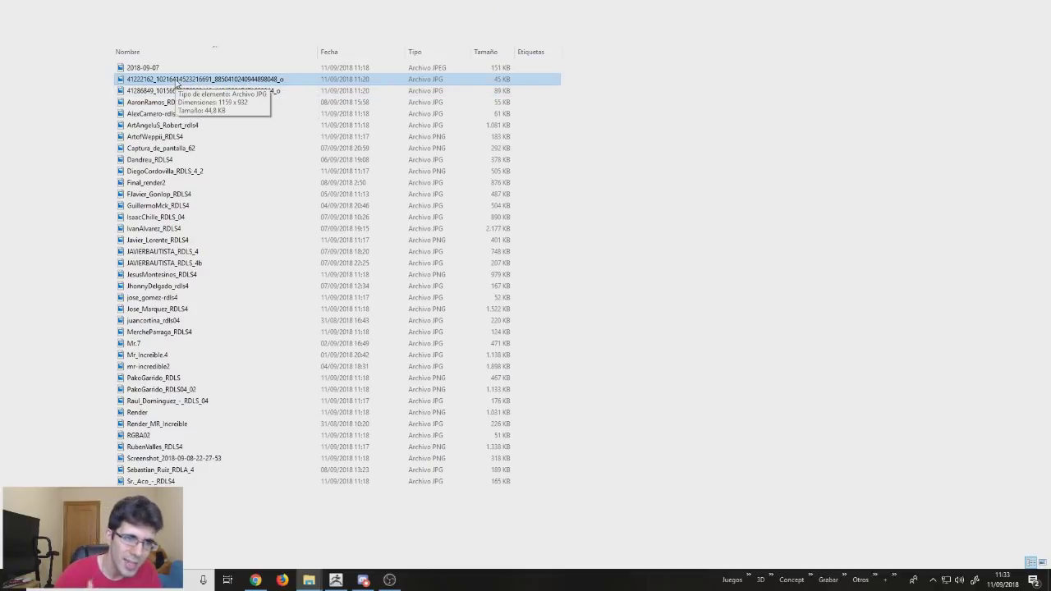
left_click(159, 68)
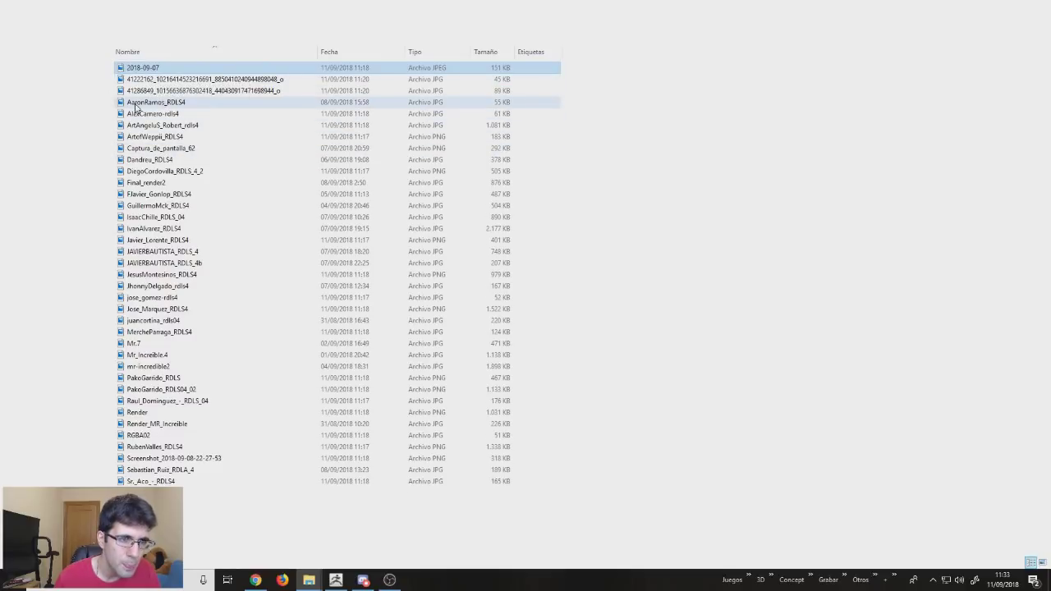
left_click(142, 106)
left_click(188, 103)
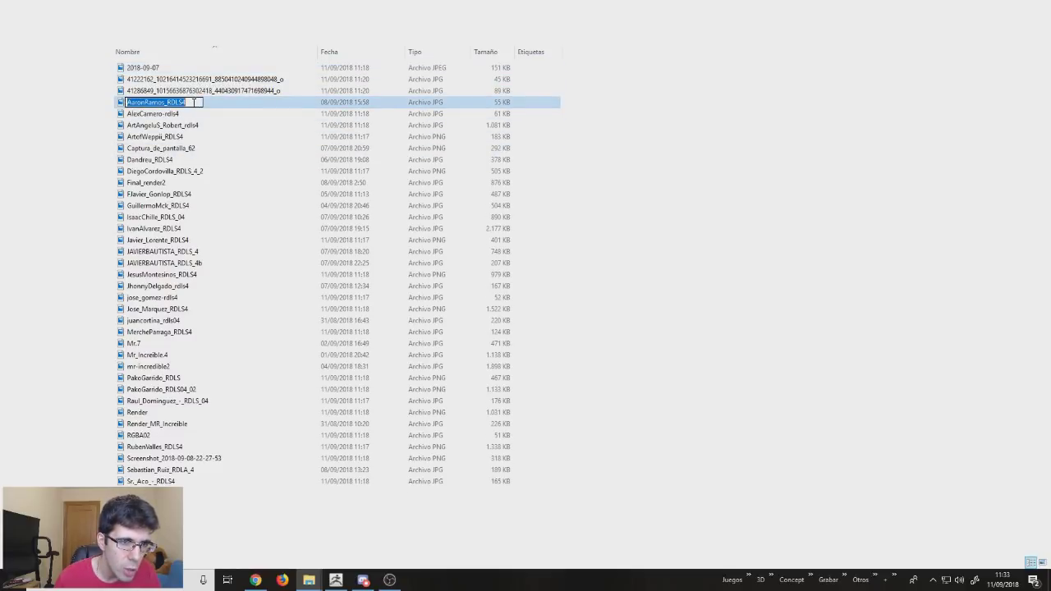
key("Escape")
key("alt+Up")
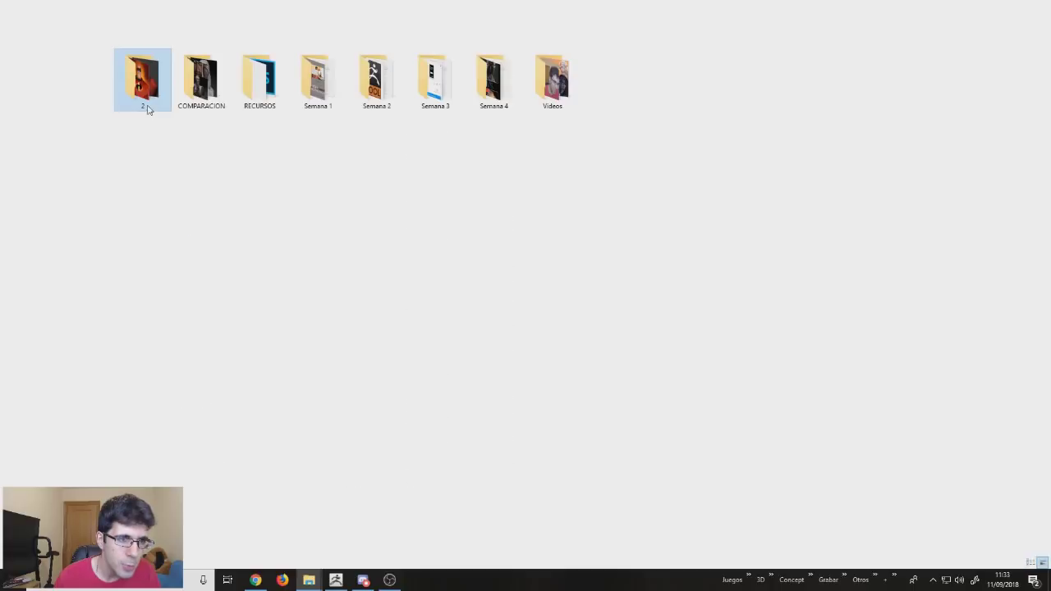
Open COMPARACION and display a student's RDLS head-sculpt submission full size in Photos.
double_click(202, 83)
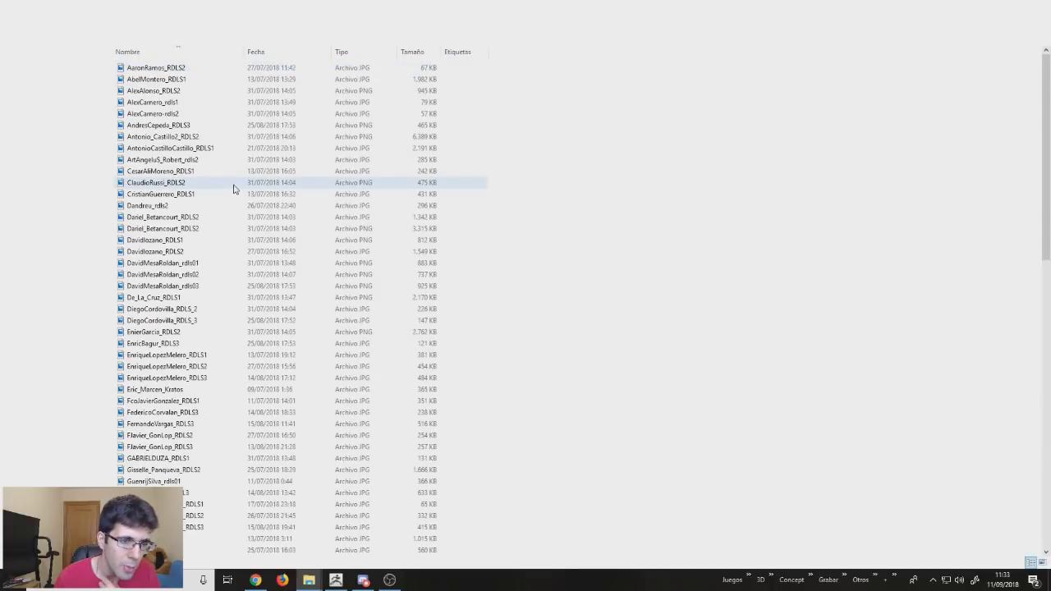
mouse_move(231, 181)
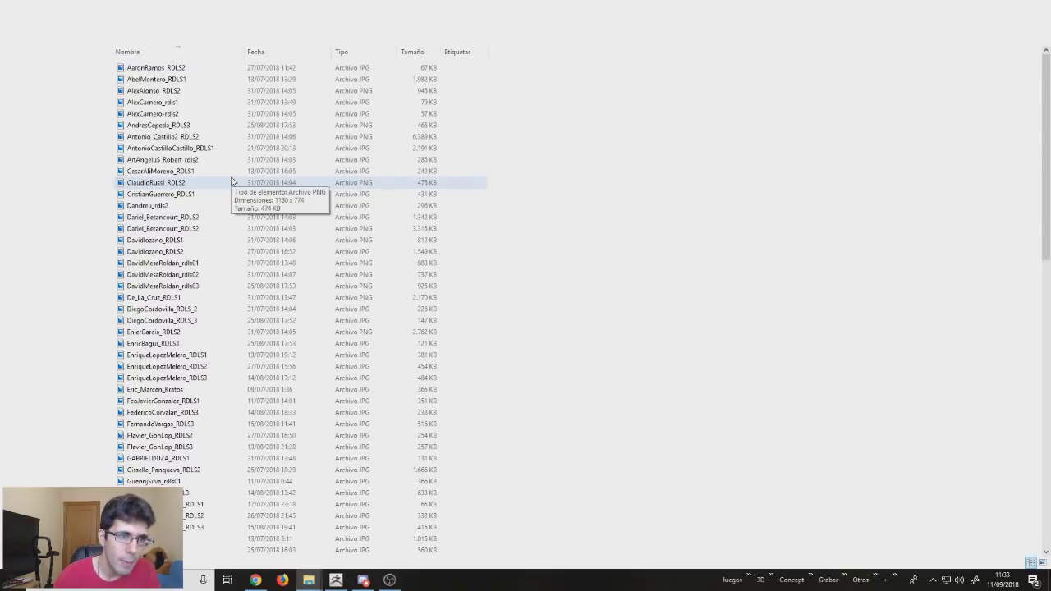
left_click(154, 105)
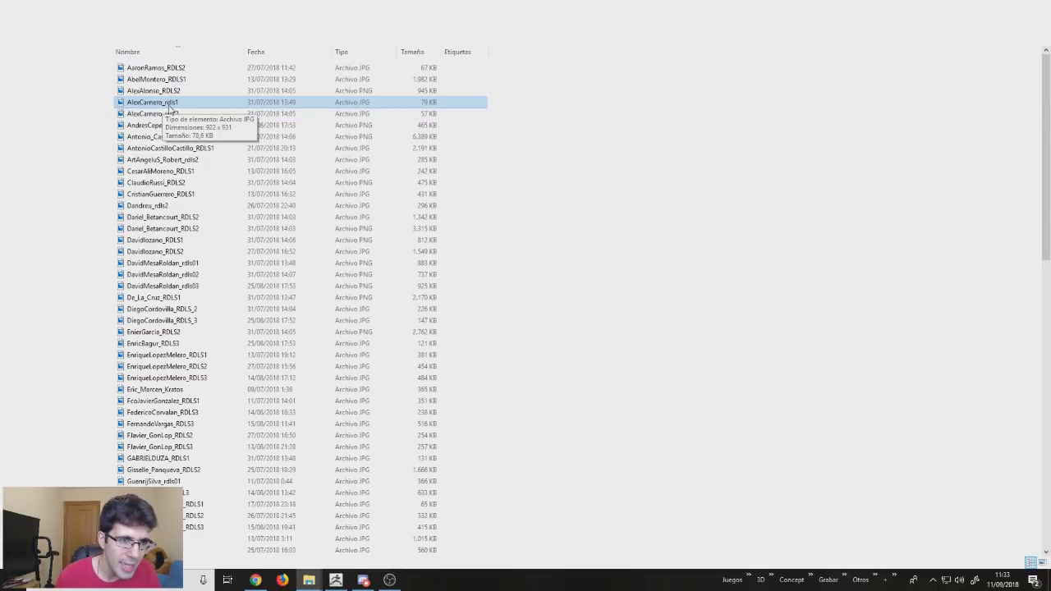
left_click(173, 117)
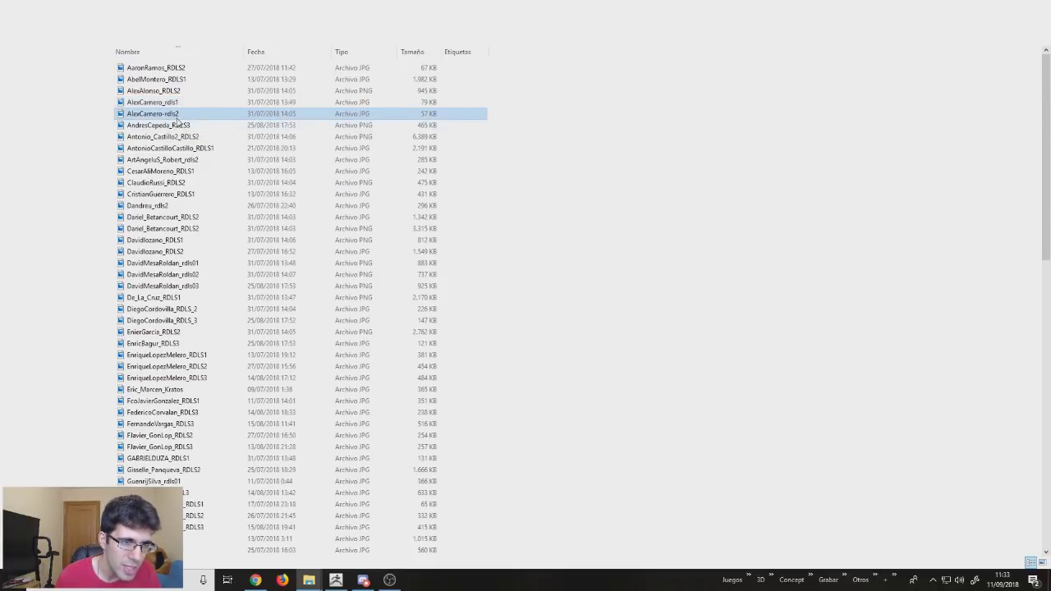
double_click(170, 106)
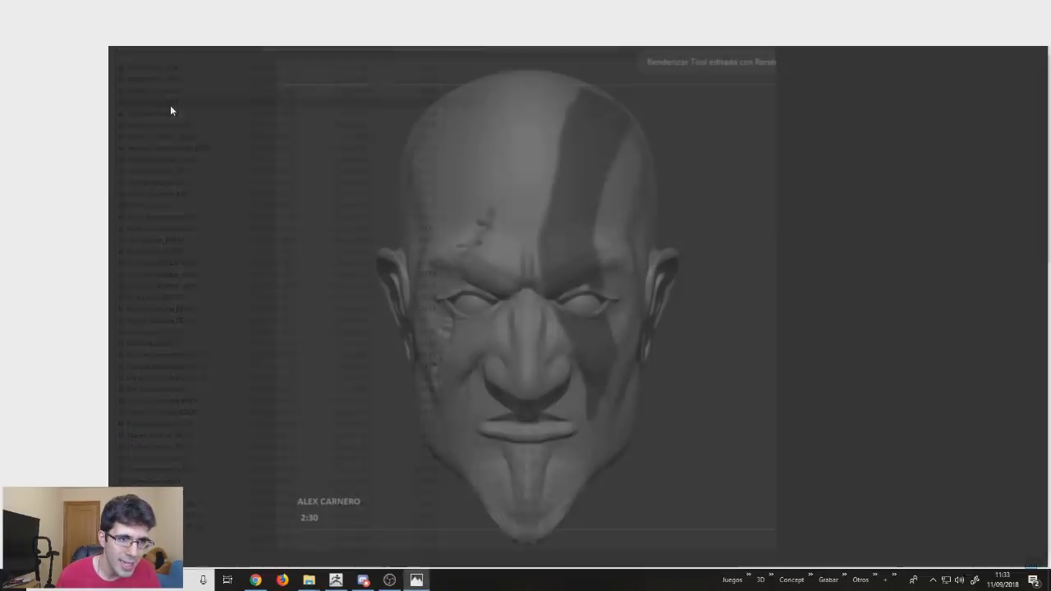
Flip back and forth through the first student's submission images, then close Photos.
key("Right")
key("Left")
key("Right")
key("Escape")
Open another student's RDLS1 image, compare it with the next one, then close the viewer.
scroll(410, 238, "down", 3)
left_click(202, 287)
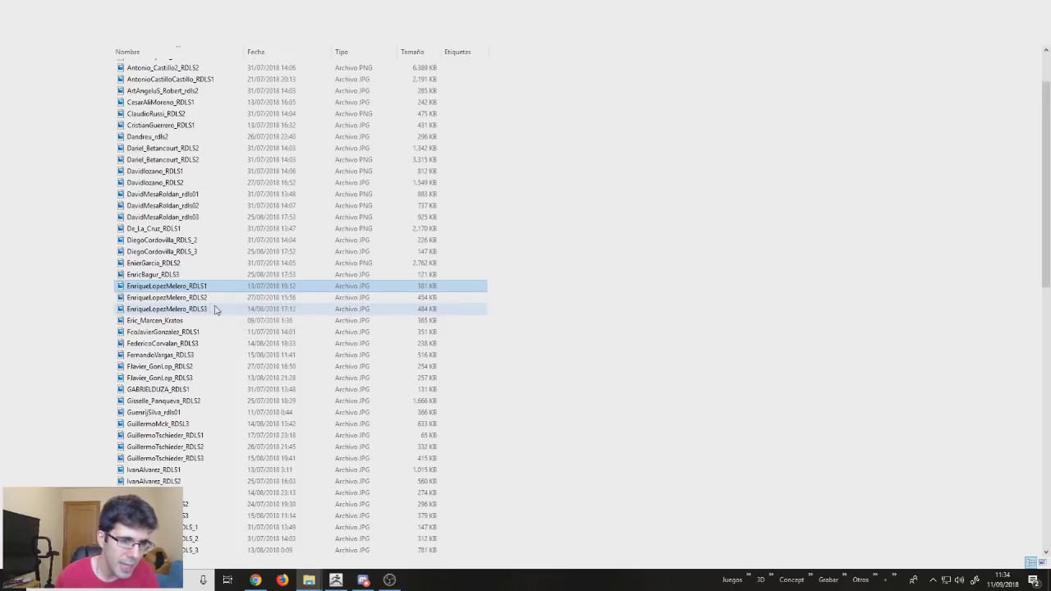
double_click(214, 288)
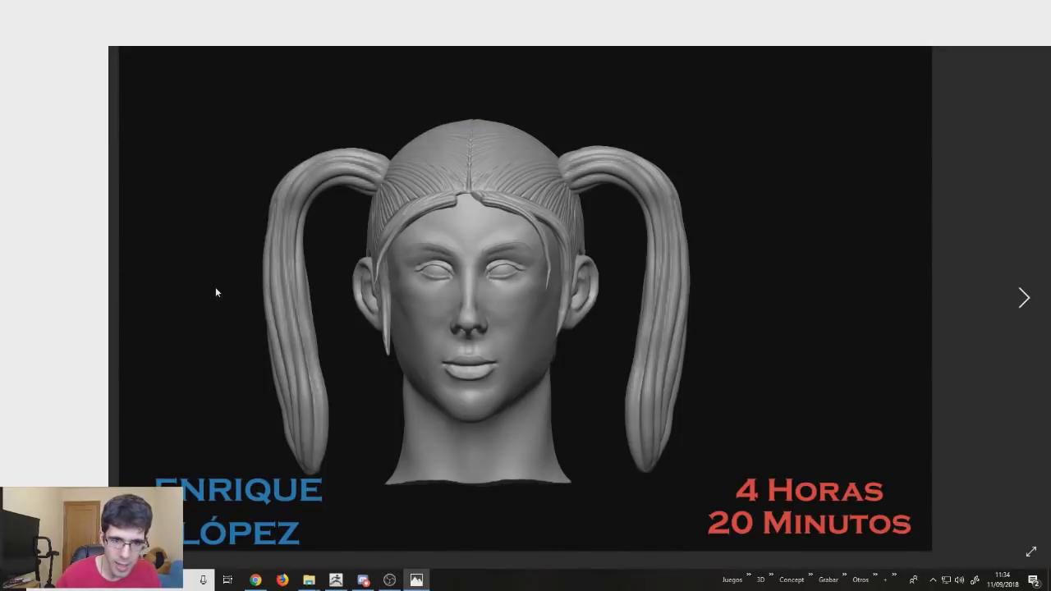
key("Right")
key("Left")
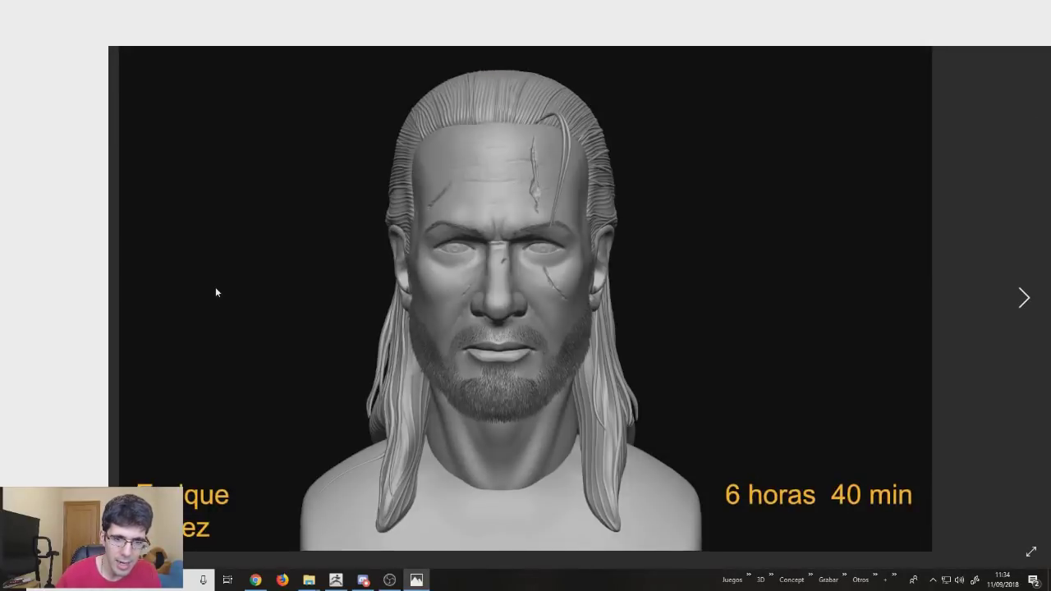
key("alt+F4")
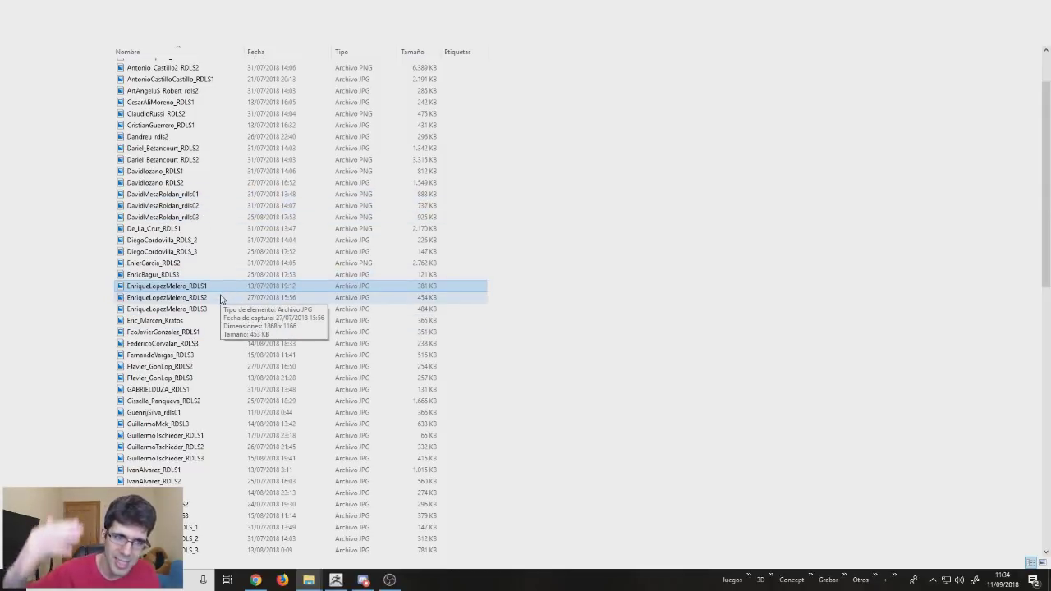
mouse_move(167, 297)
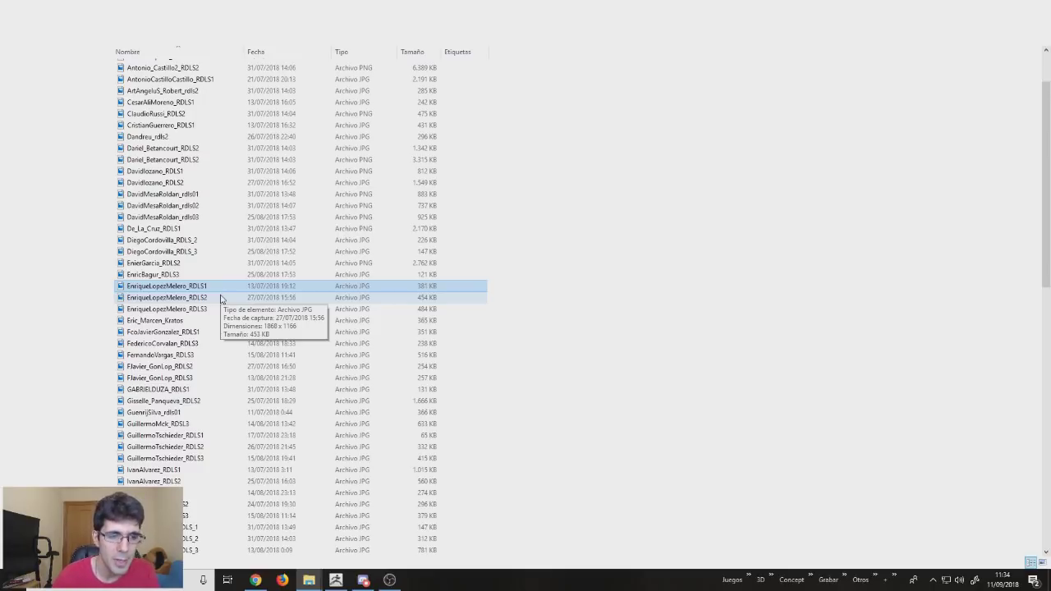
Rename the student's first file to remove the duplicated surname, leaving Name_RDLS1.
scroll(220, 299, "down", 2)
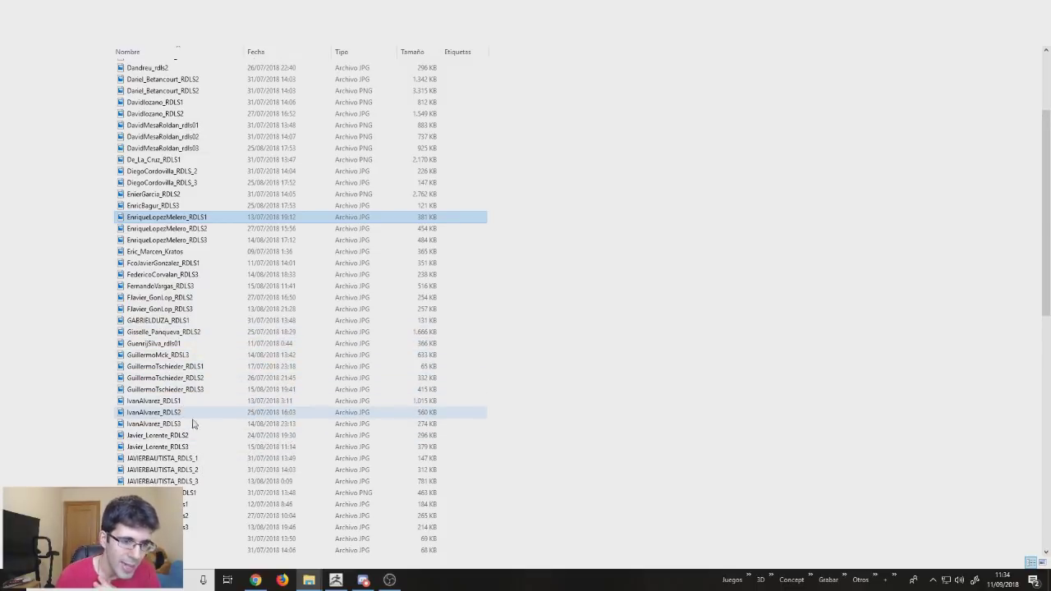
scroll(202, 427, "down", 2)
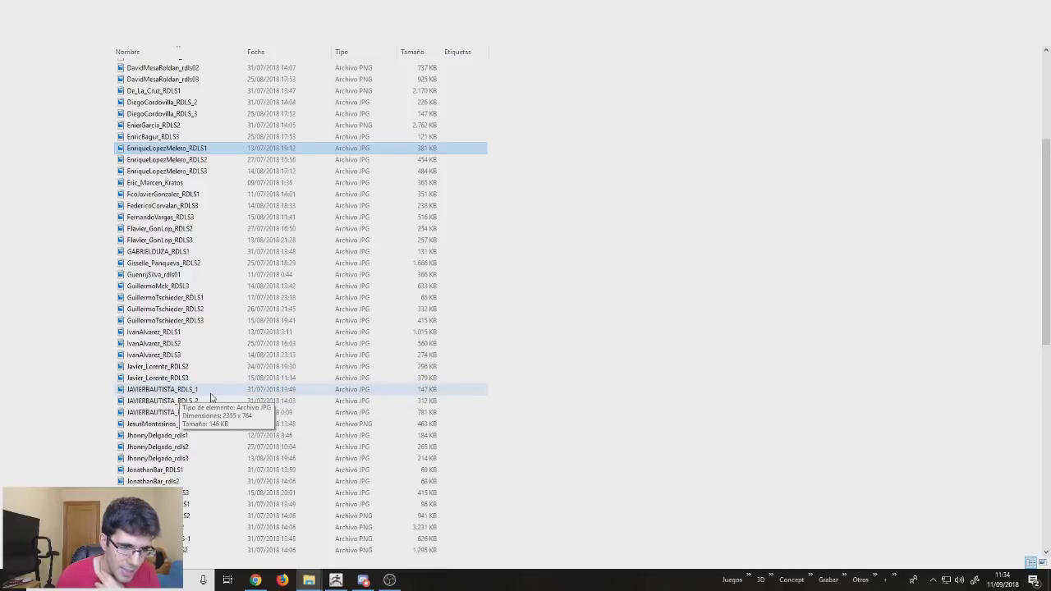
scroll(221, 407, "up", 6)
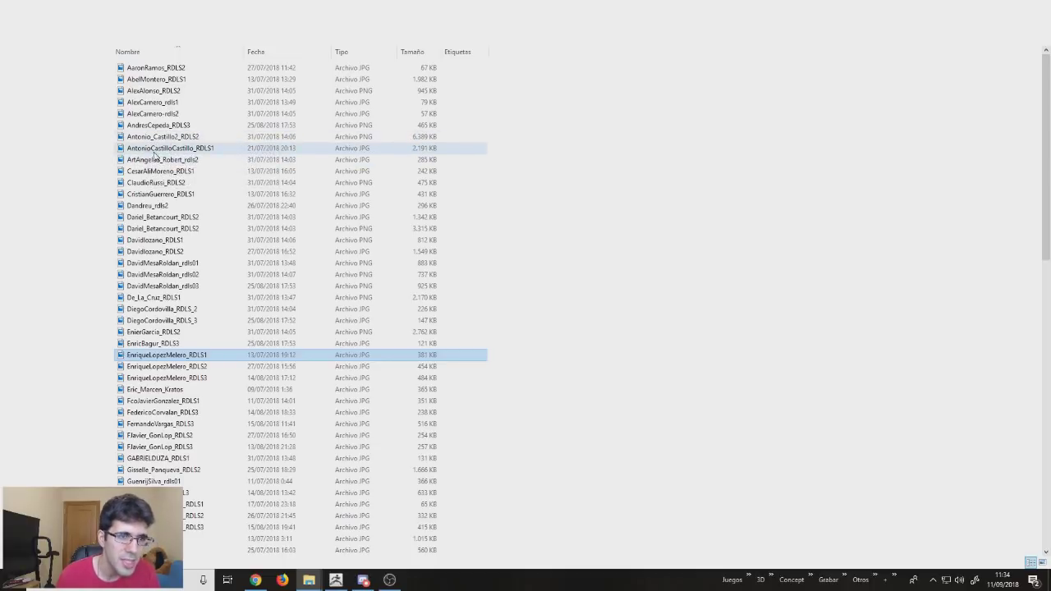
left_click(173, 151)
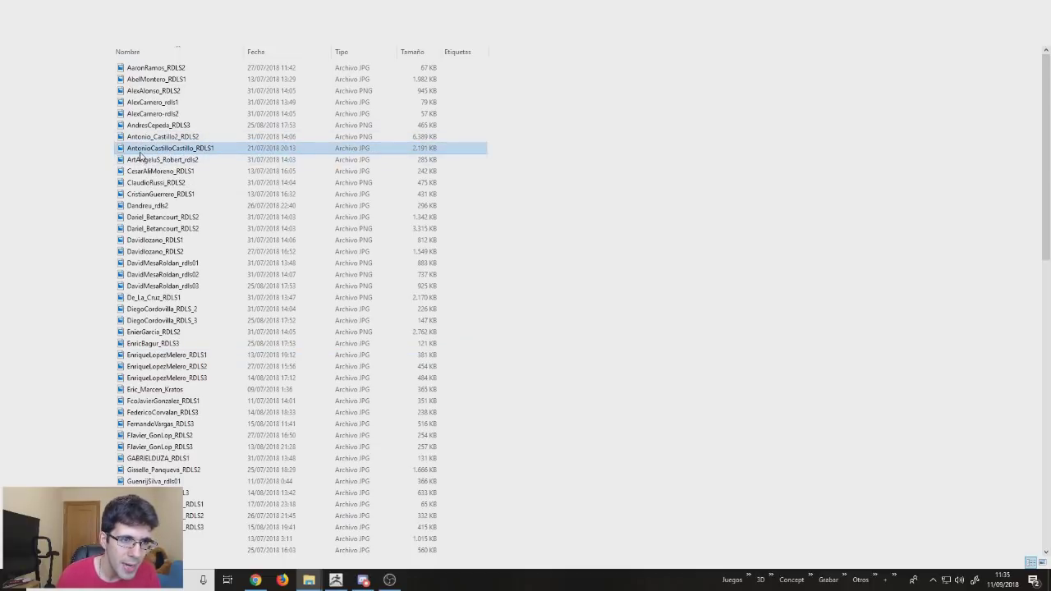
left_click(173, 151)
left_click_drag(173, 150, 138, 152)
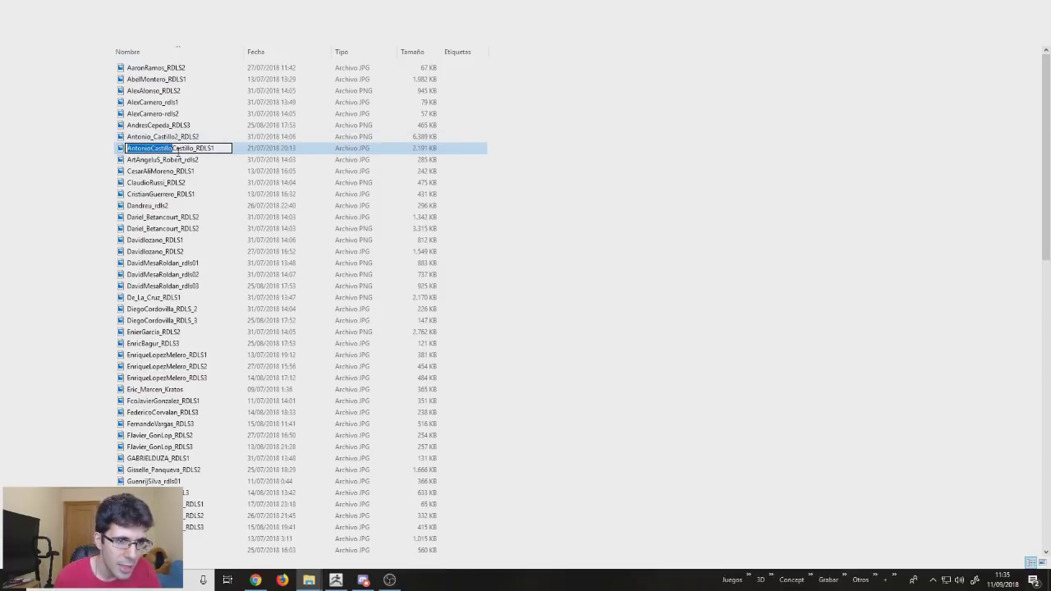
left_click(172, 148)
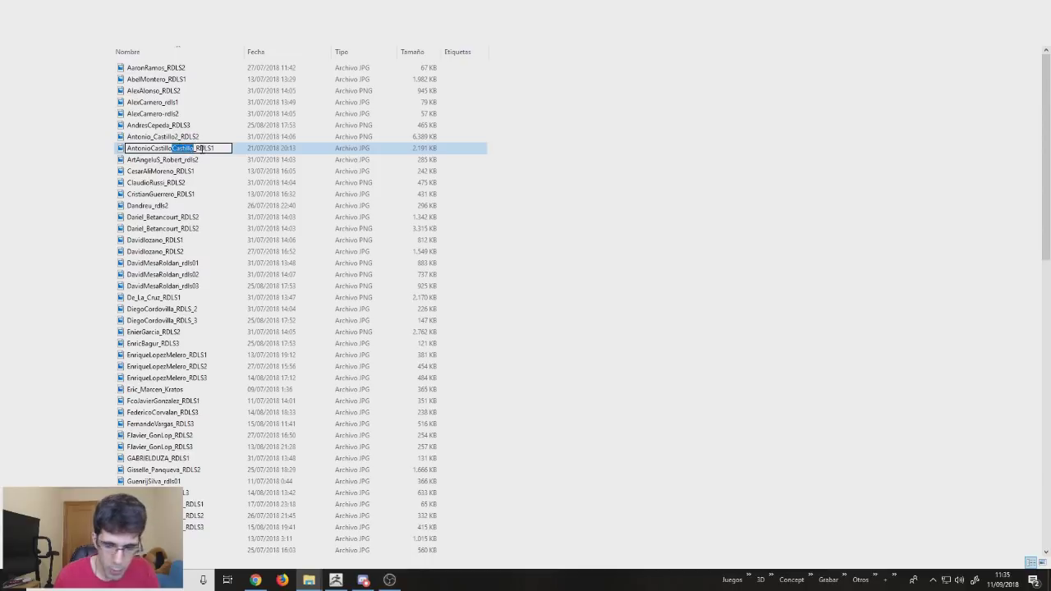
key("BackSpace")
Give the neighbouring file the matching Name_RDLS2 name and return to the course folders.
double_click(196, 151)
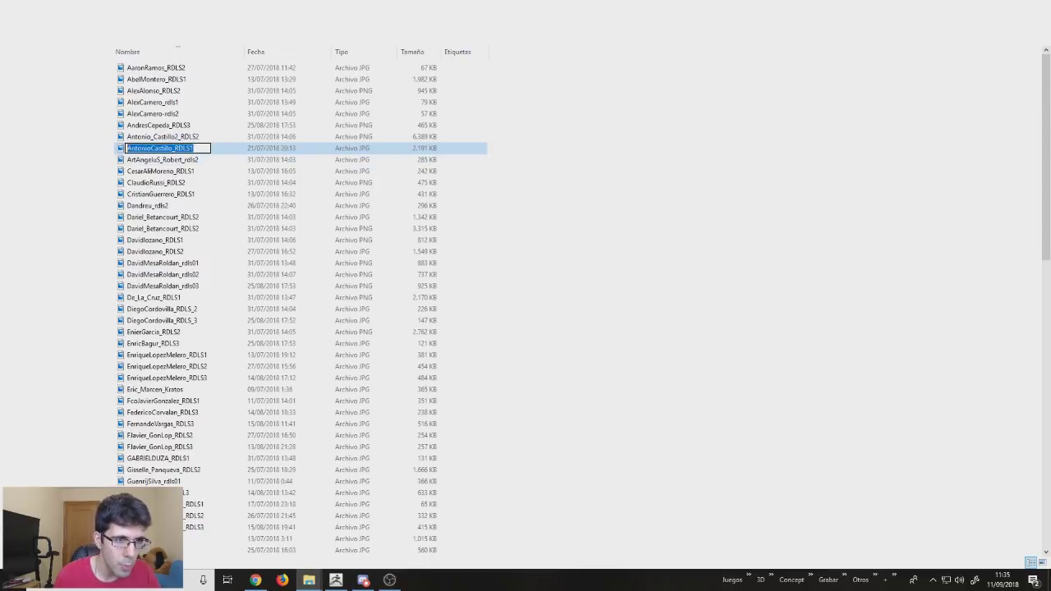
key("ctrl+c")
left_click(172, 139)
key("F2")
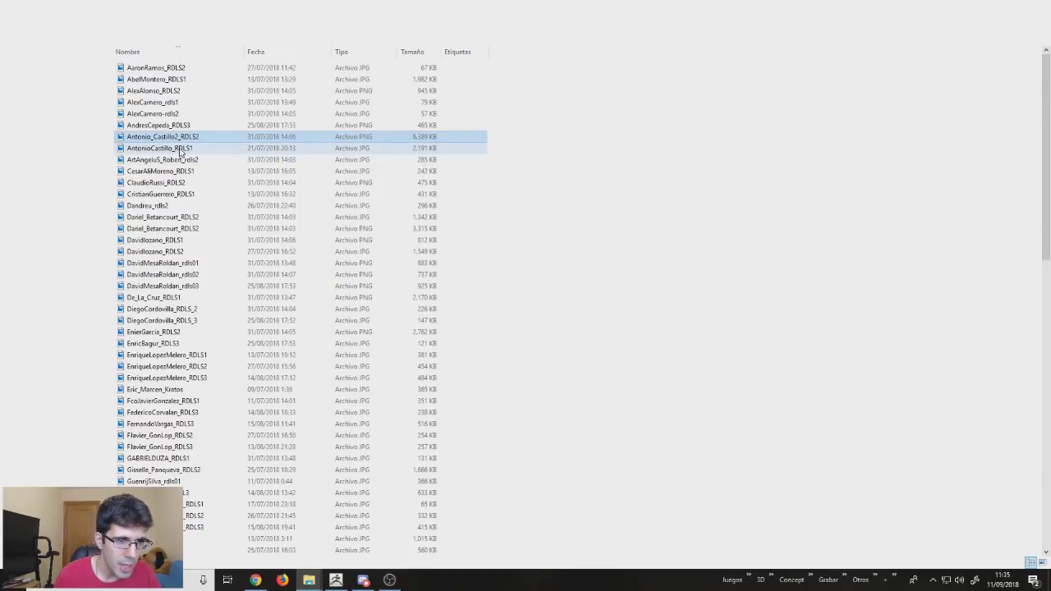
key("ctrl+v")
key("Return")
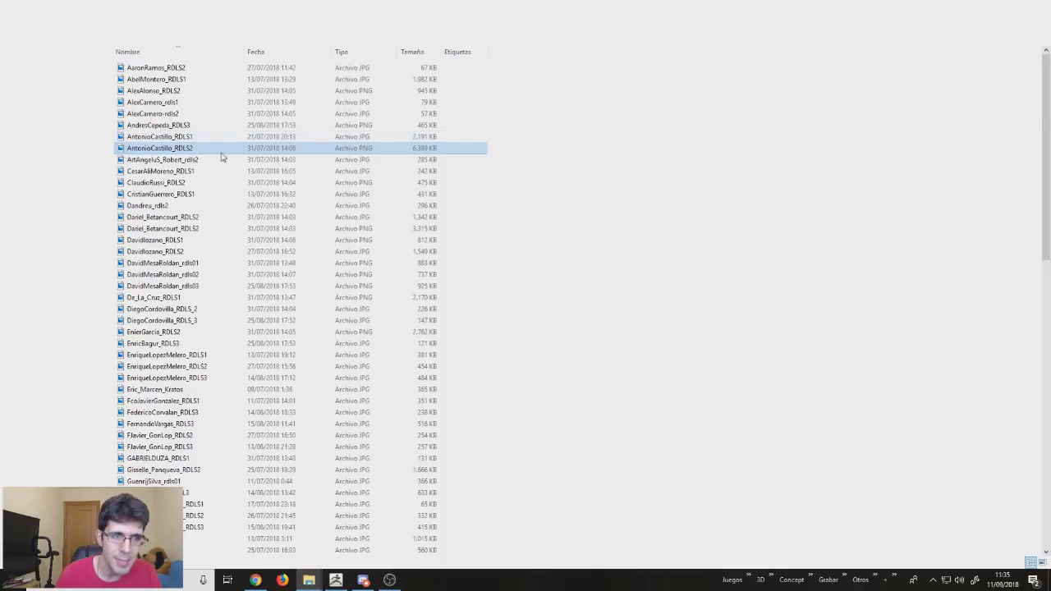
key("BackSpace")
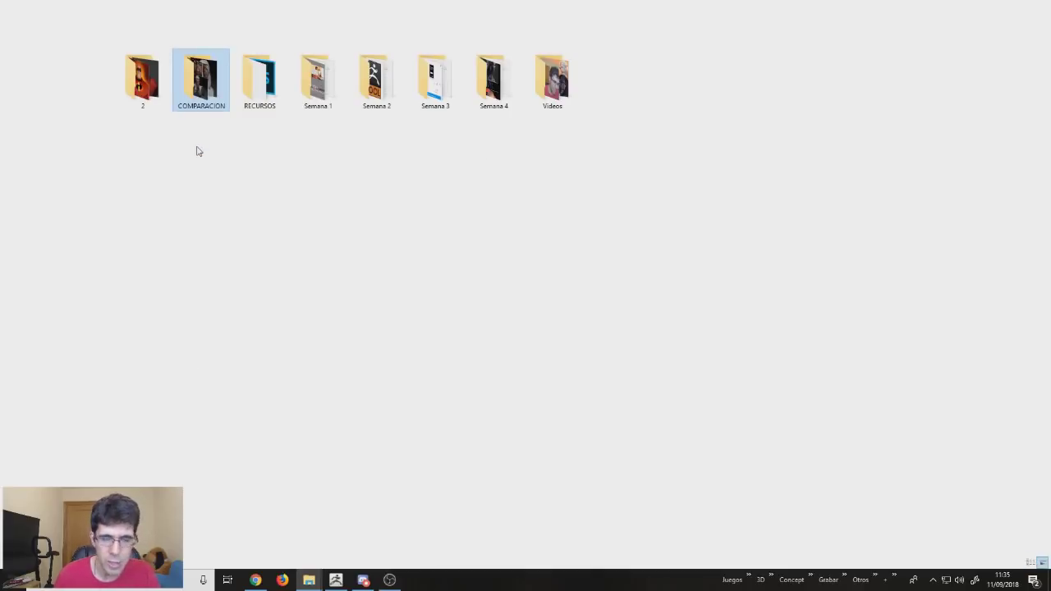
Alt+Tab from File Explorer over to the Discord window.
key("alt+Tab")
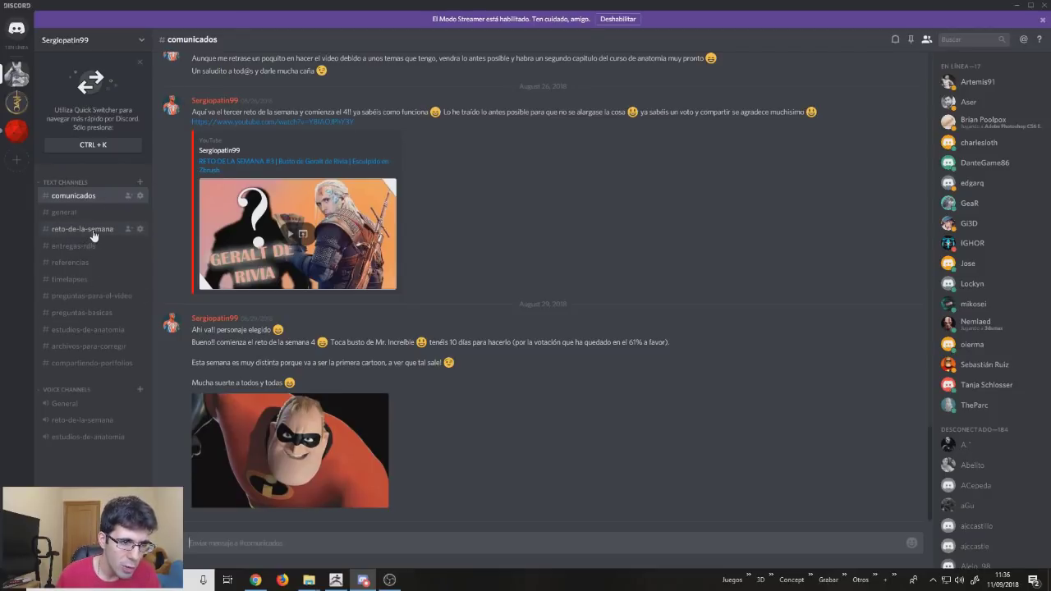
Look through the weekly challenge and submissions channels in Discord.
left_click(93, 234)
left_click(86, 246)
scroll(366, 319, "up", 5)
scroll(366, 318, "up", 2)
scroll(366, 318, "down", 5)
scroll(367, 318, "down", 2)
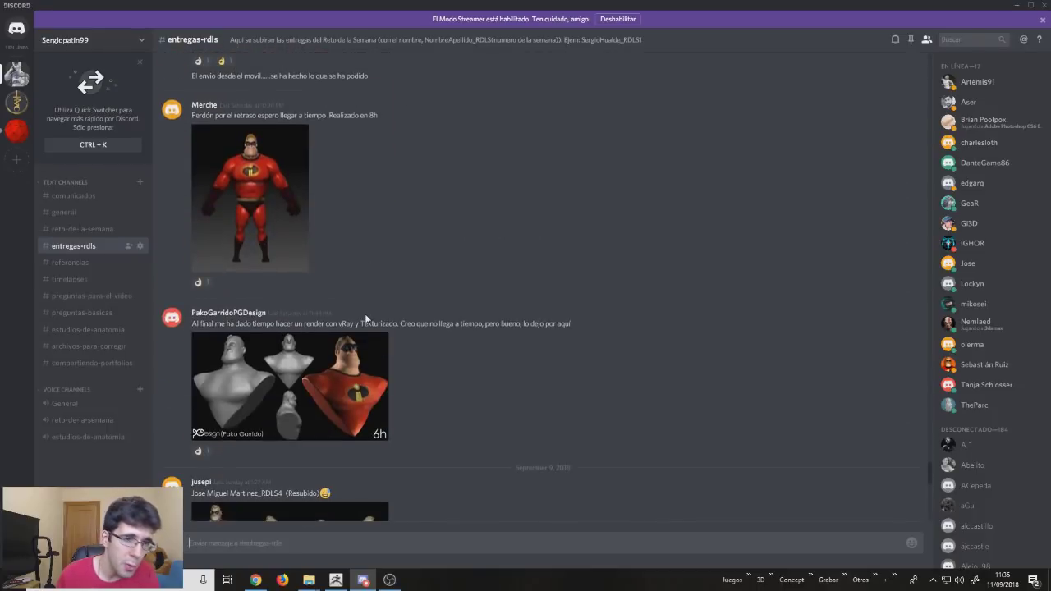
scroll(366, 319, "down", 1)
scroll(366, 318, "down", 4)
scroll(367, 319, "down", 2)
scroll(366, 319, "down", 2)
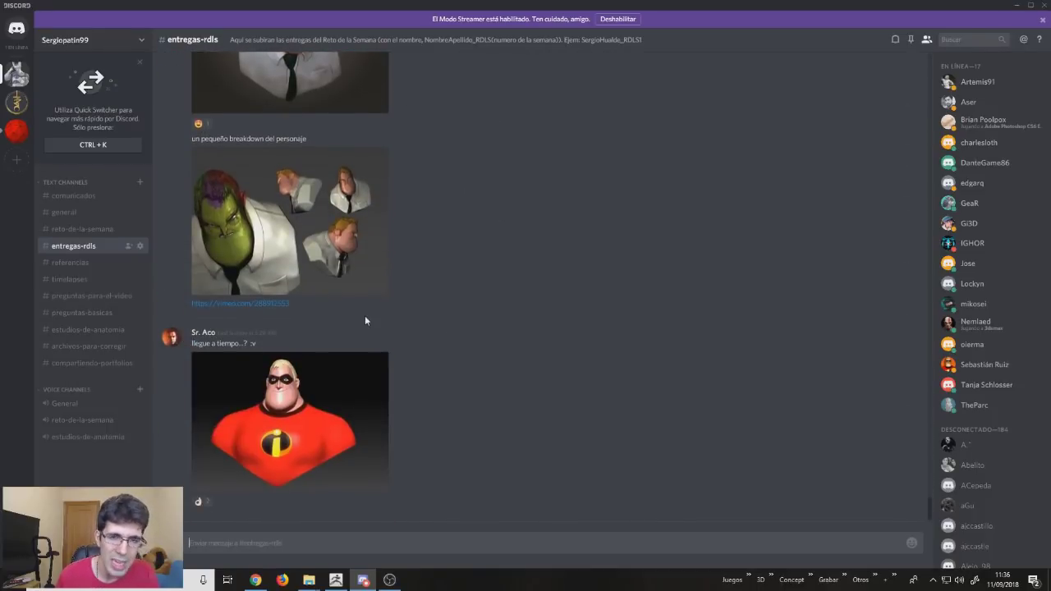
scroll(365, 320, "up", 5)
Return to comunicados and read through the challenge announcements, including the Mr. Incredible bust.
left_click(78, 197)
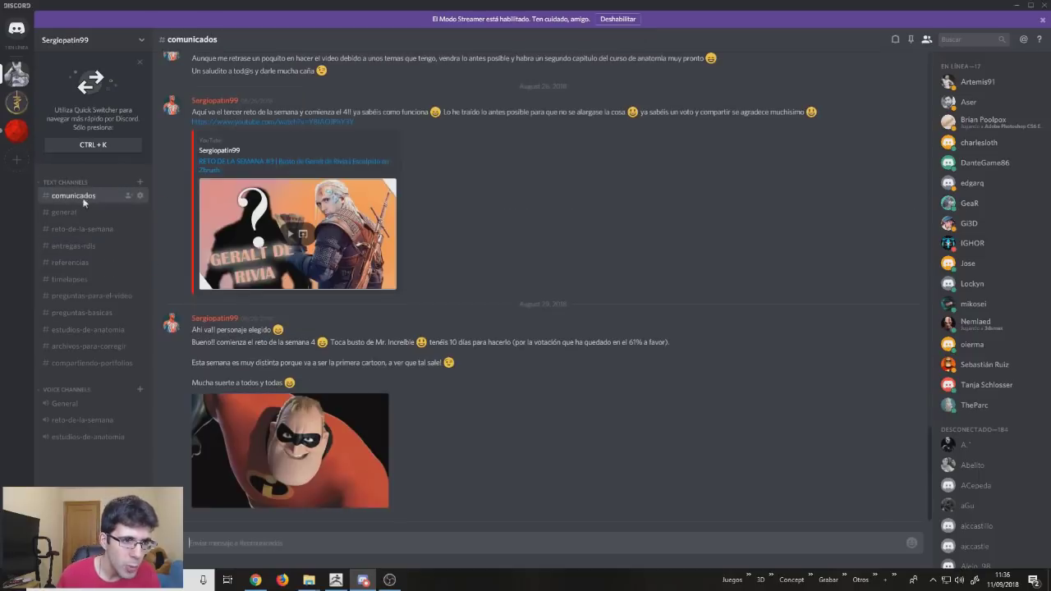
scroll(347, 246, "up", 5)
scroll(353, 247, "up", 5)
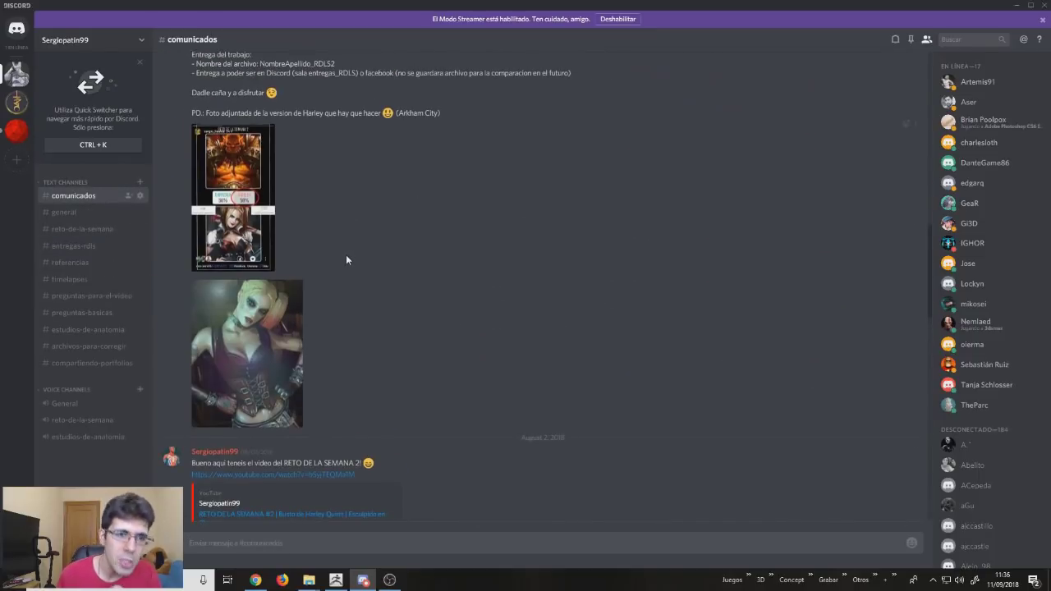
scroll(347, 255, "down", 5)
scroll(347, 254, "down", 4)
scroll(347, 259, "down", 4)
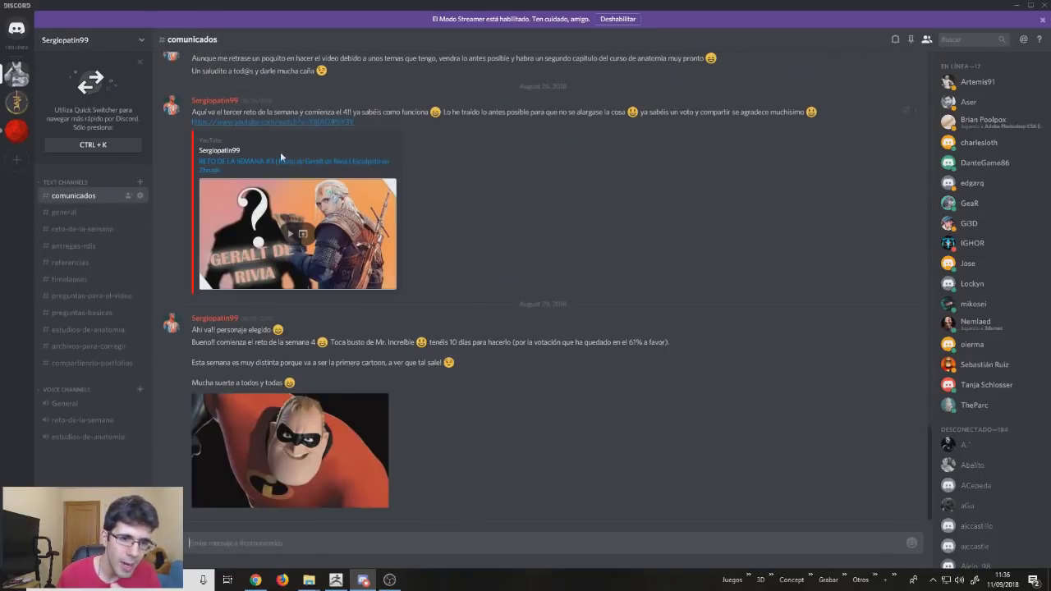
scroll(365, 297, "up", 3)
scroll(367, 296, "down", 3)
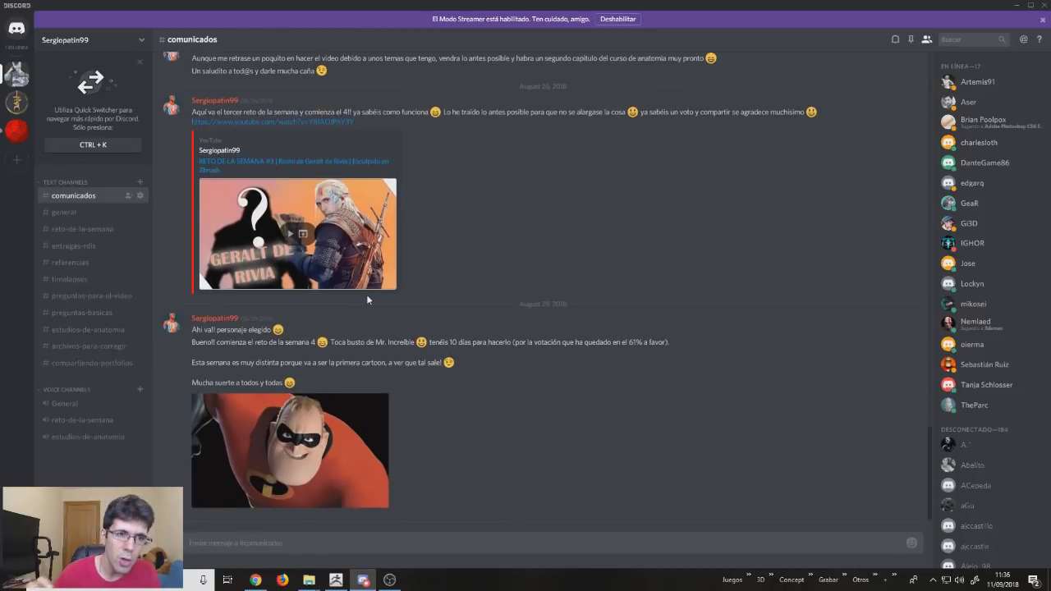
scroll(367, 294, "up", 5)
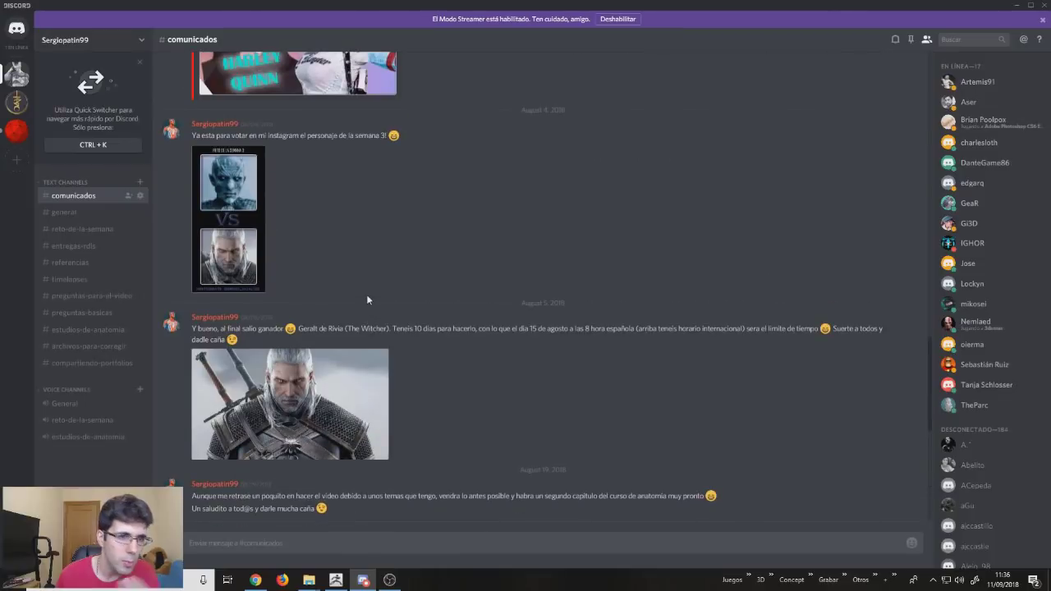
scroll(367, 299, "up", 1)
scroll(369, 301, "down", 5)
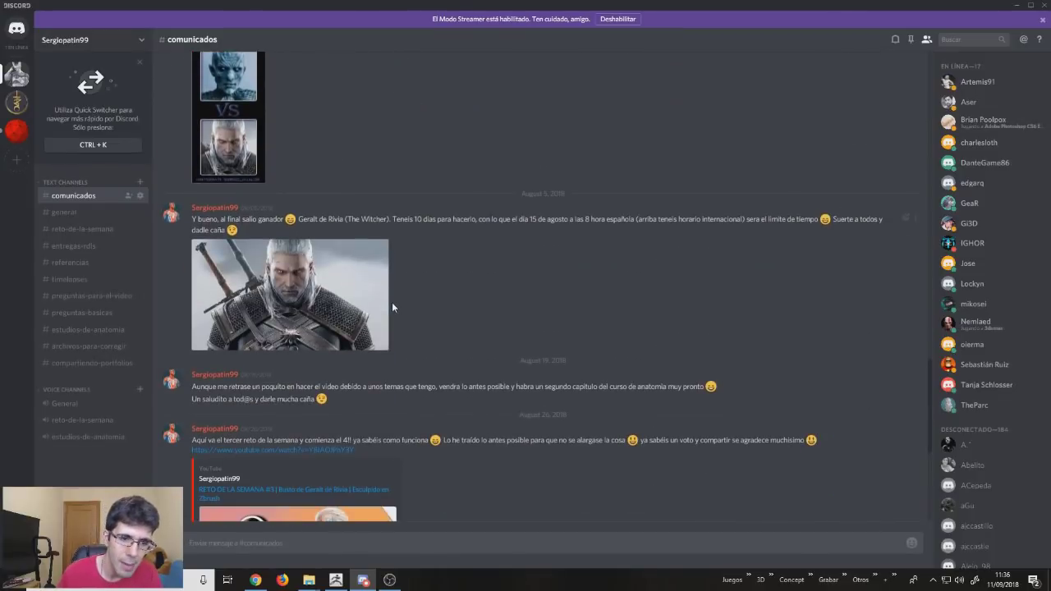
scroll(386, 302, "down", 3)
scroll(341, 240, "down", 1)
scroll(341, 240, "up", 3)
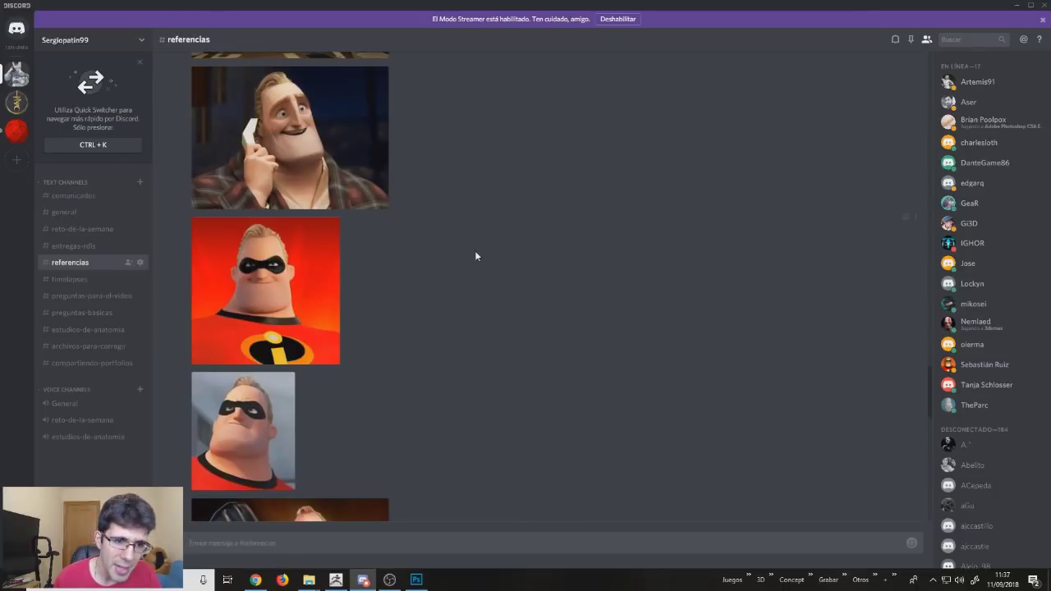
Scroll through the Mr. Incredible reference images posted in the referencias channel.
scroll(382, 267, "up", 2)
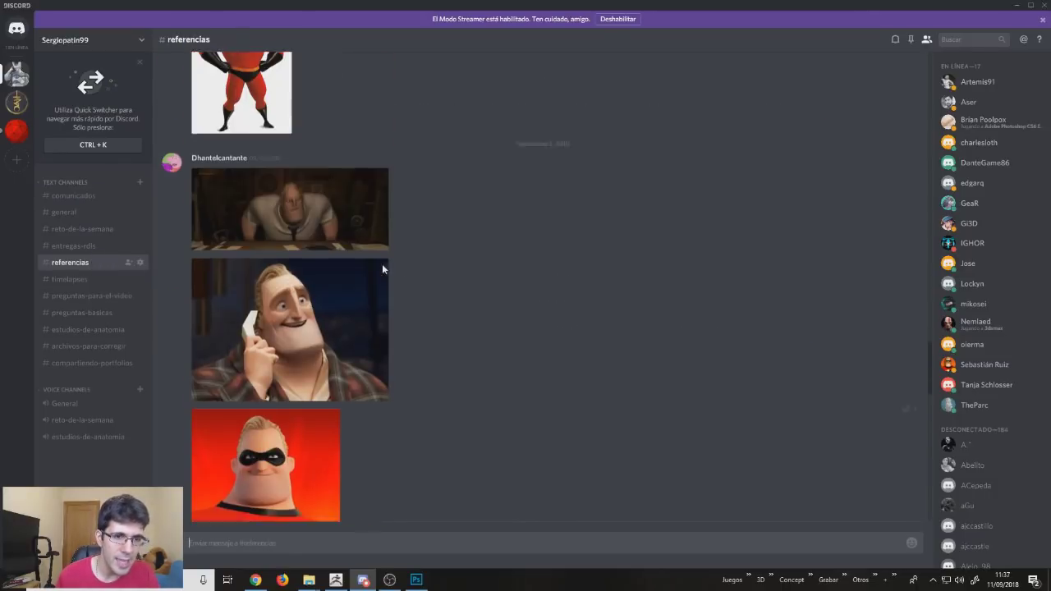
scroll(383, 267, "up", 2)
scroll(383, 267, "up", 2)
scroll(382, 268, "down", 2)
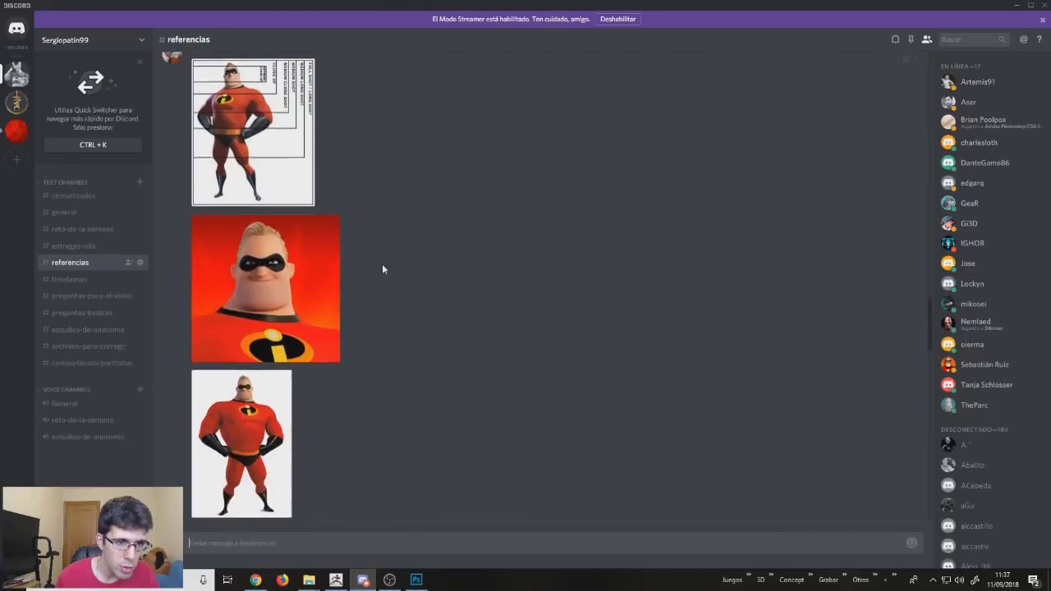
scroll(382, 268, "down", 3)
scroll(382, 269, "down", 2)
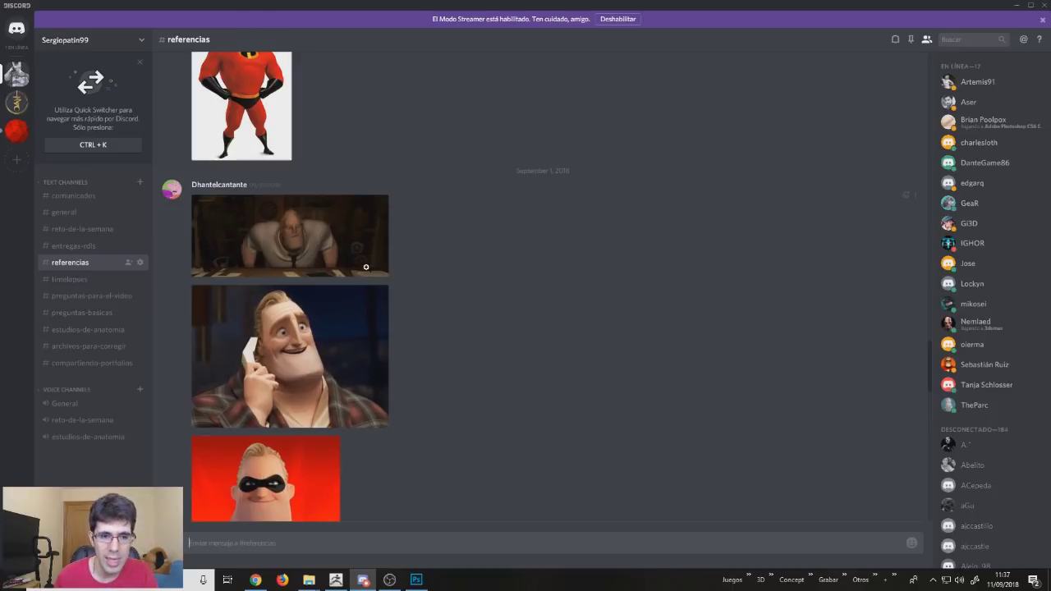
scroll(366, 267, "down", 5)
scroll(367, 267, "up", 2)
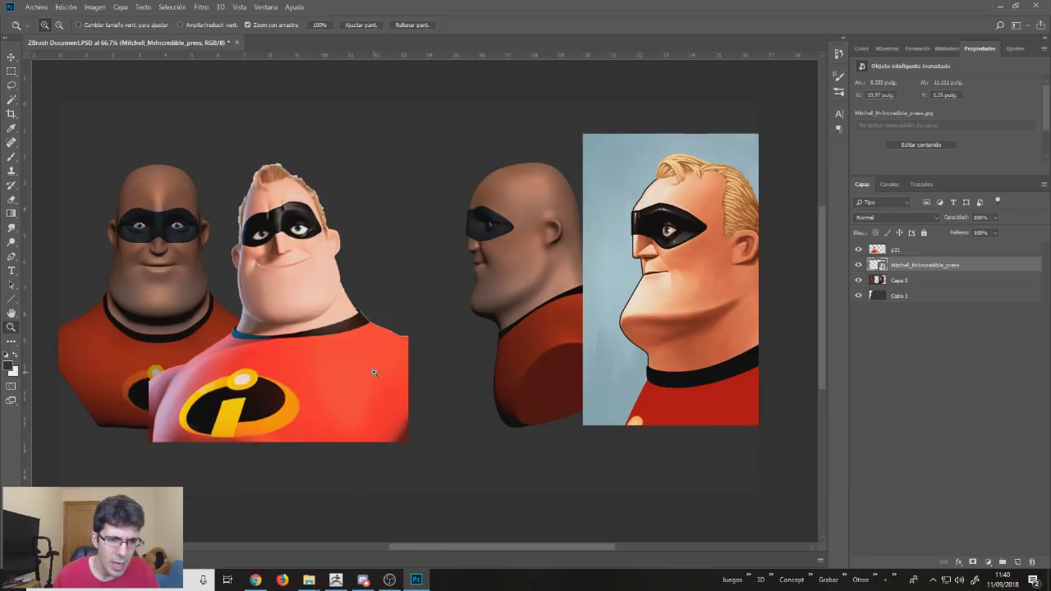
Pan and zoom in on the front-view bust beside its reference, then select layer p21.
scroll(402, 363, "left", 5, "ctrl")
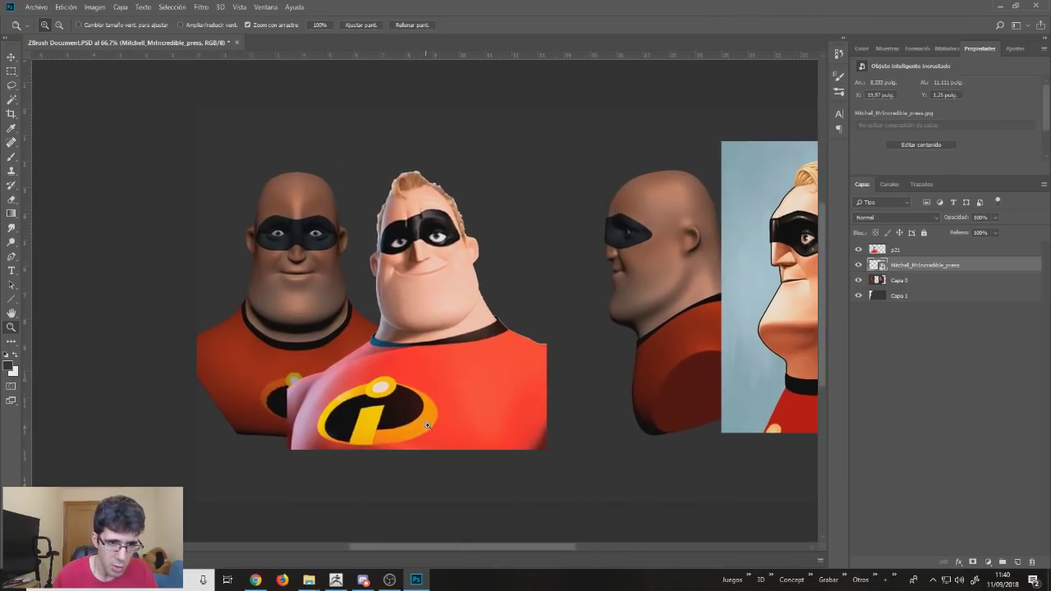
mouse_move(448, 315)
left_mouse_down()
mouse_move(460, 317)
mouse_move(304, 306)
left_mouse_up()
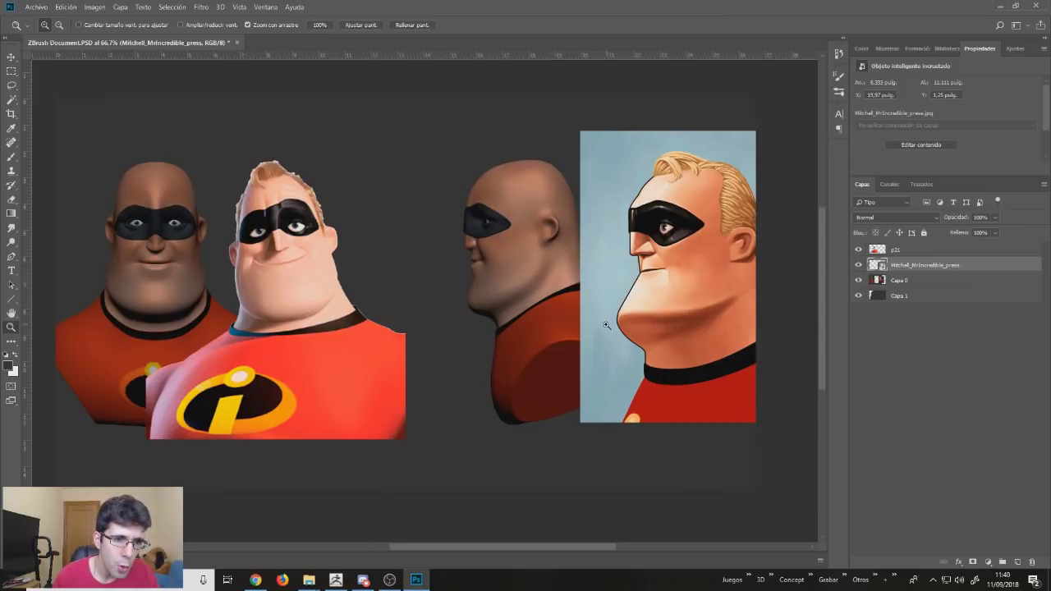
left_click_drag(566, 361, 596, 327)
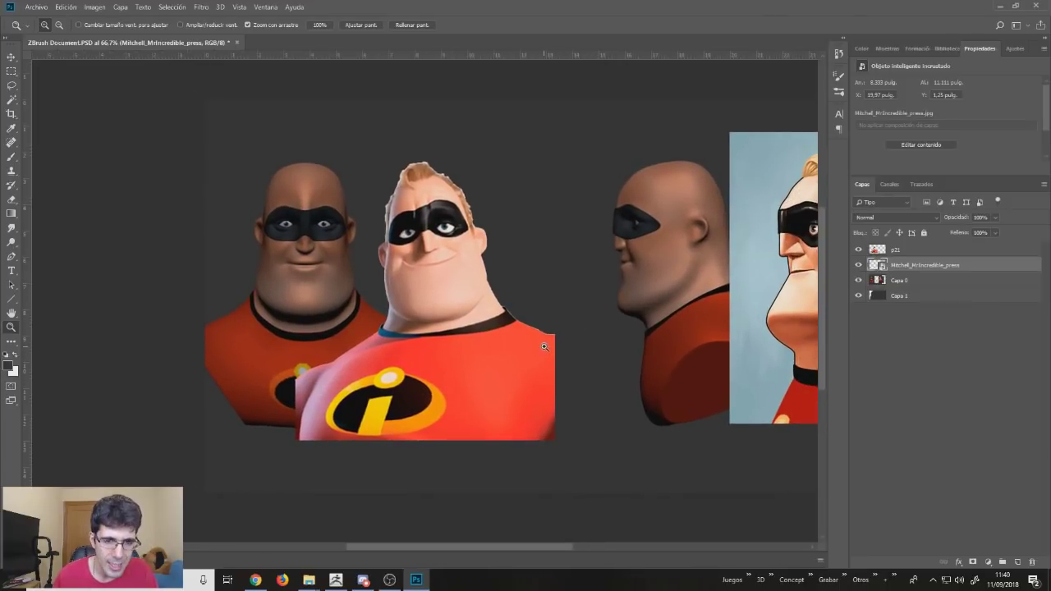
left_click_drag(572, 345, 642, 352)
left_click(392, 237)
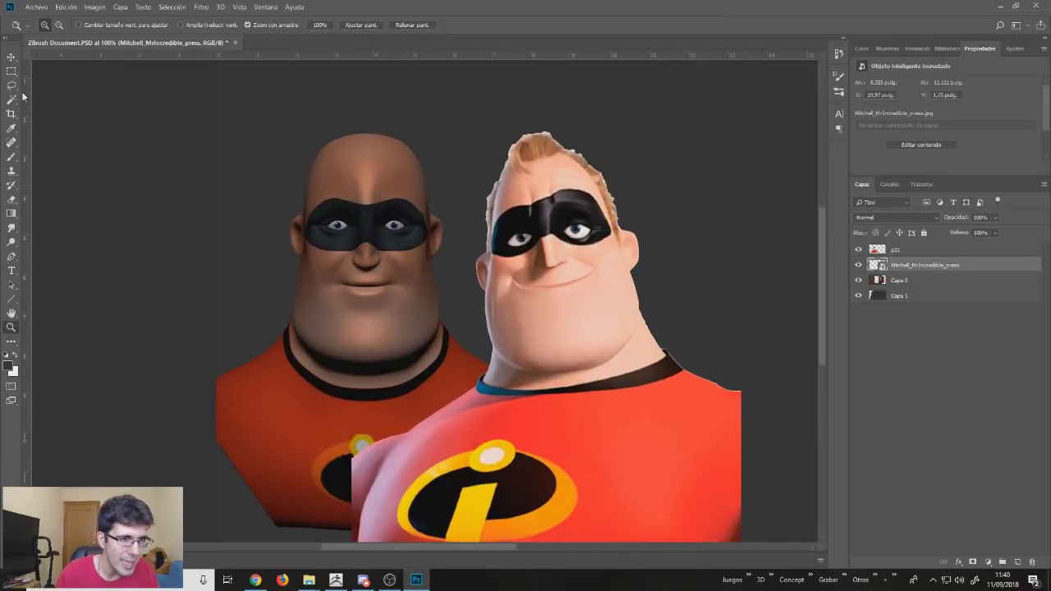
left_click(936, 251)
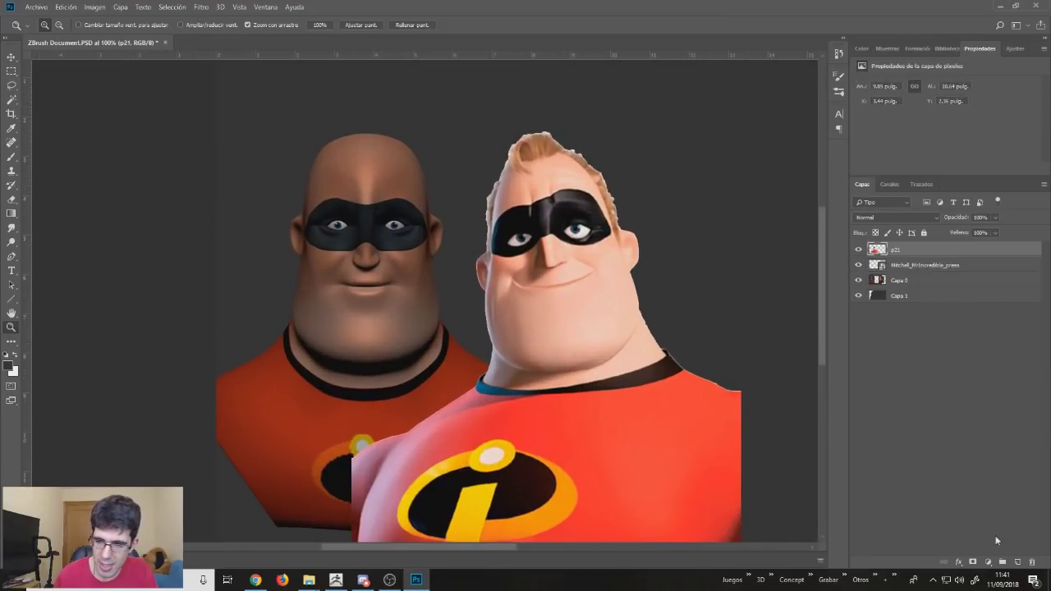
Add new layer Capa 2 with a roughly 16 px Brush in bright red.
left_click(1017, 562)
key("b")
right_click_drag(359, 271, 118, 341, "alt")
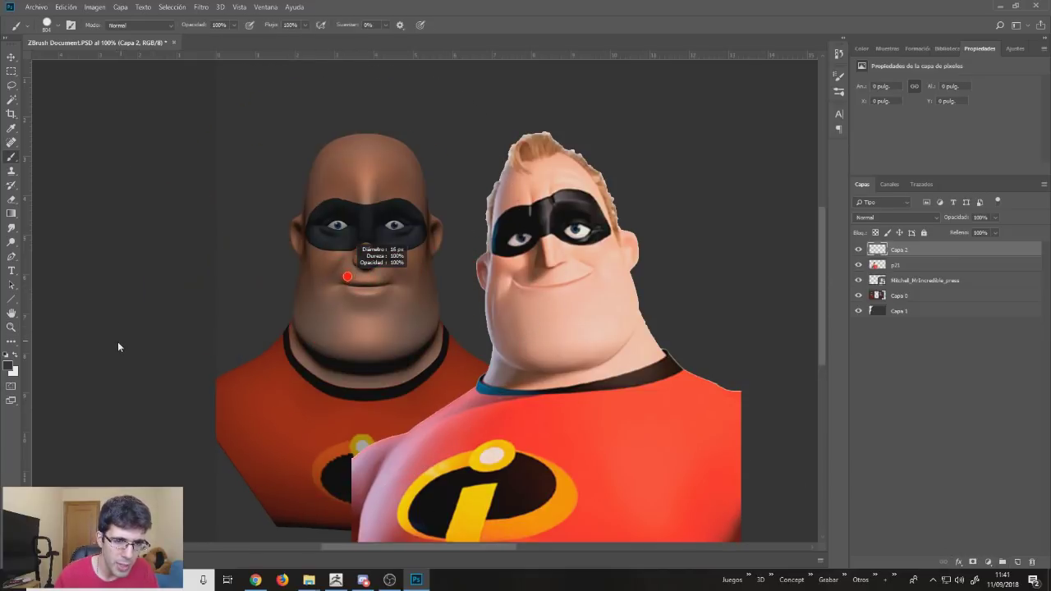
left_click(12, 368)
left_click(633, 348)
left_click(739, 343)
Try a few red test strokes beside the faces, undo them all, and bring the side-view head into view.
left_click_drag(558, 304, 597, 350)
key("ctrl+z")
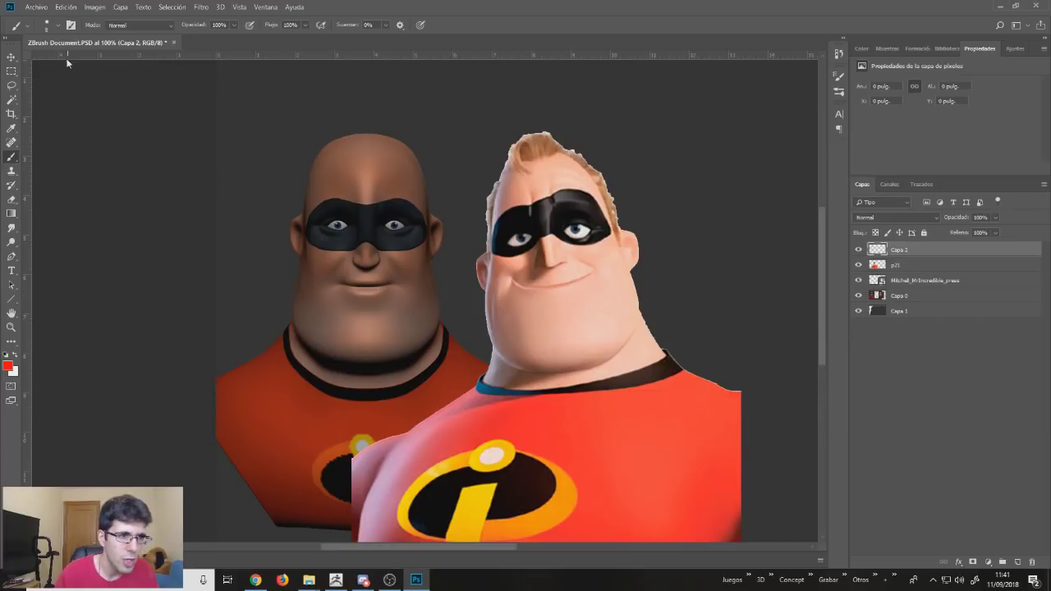
left_click(55, 27)
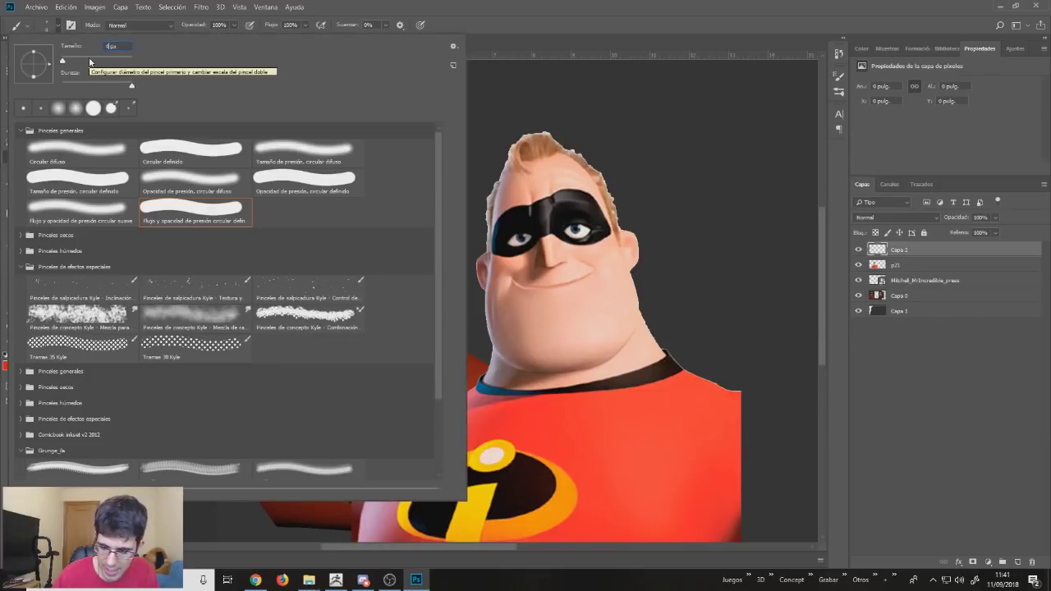
key("Return")
left_click_drag(475, 239, 493, 353)
key("ctrl+z")
left_click_drag(467, 157, 531, 317)
key("ctrl+alt+z")
key("ctrl+alt+z")
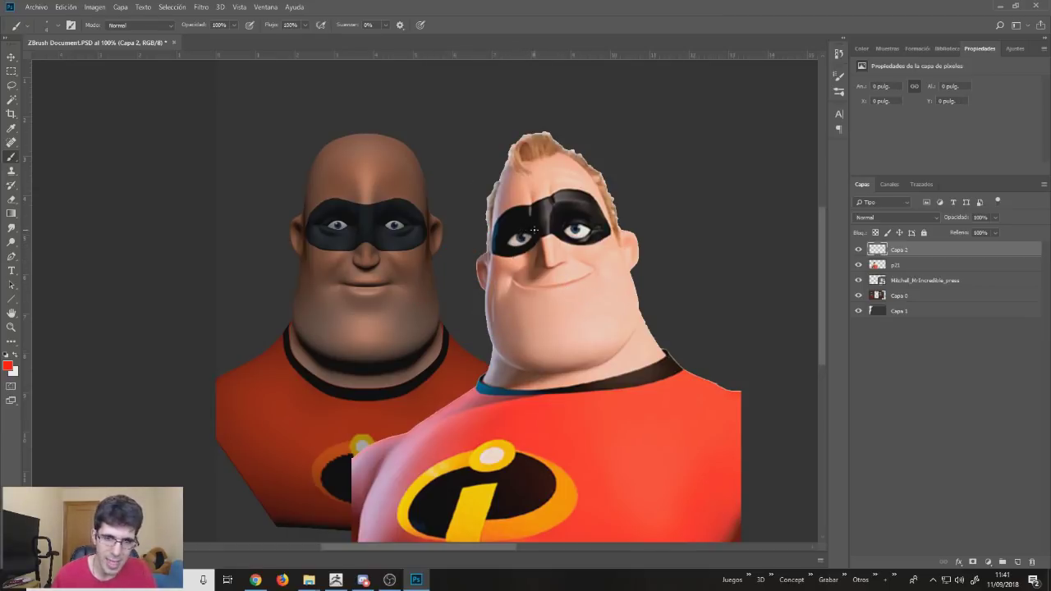
left_click_drag(530, 256, 471, 226)
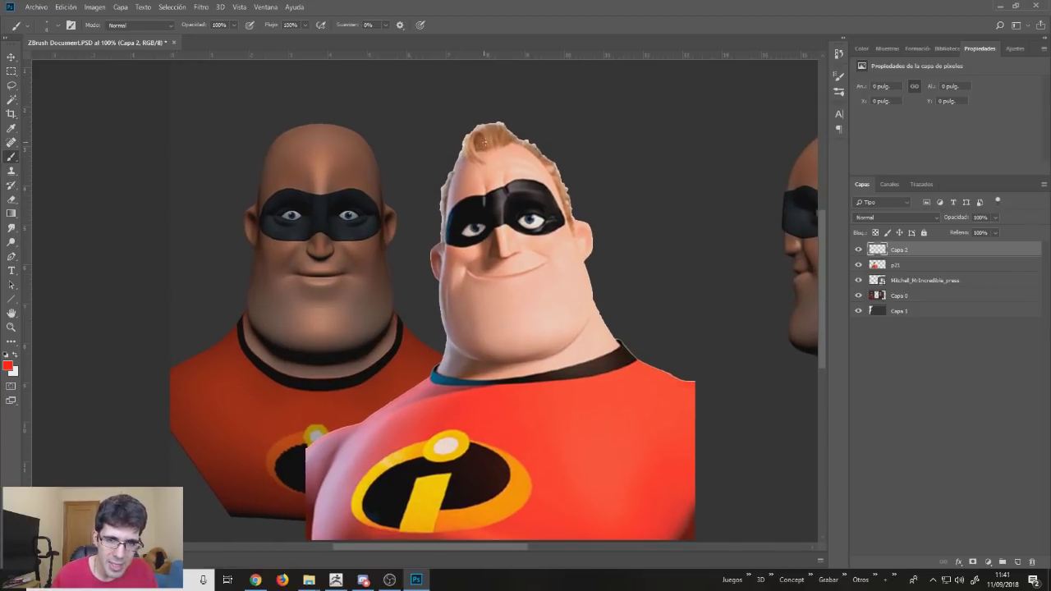
Outline both heads in red and draw arrows up the reference head's sides, undoing stray marks.
mouse_move(464, 156)
left_mouse_down()
mouse_move(477, 362)
mouse_move(562, 346)
mouse_move(585, 307)
mouse_move(583, 248)
mouse_move(538, 158)
mouse_move(486, 143)
left_mouse_up()
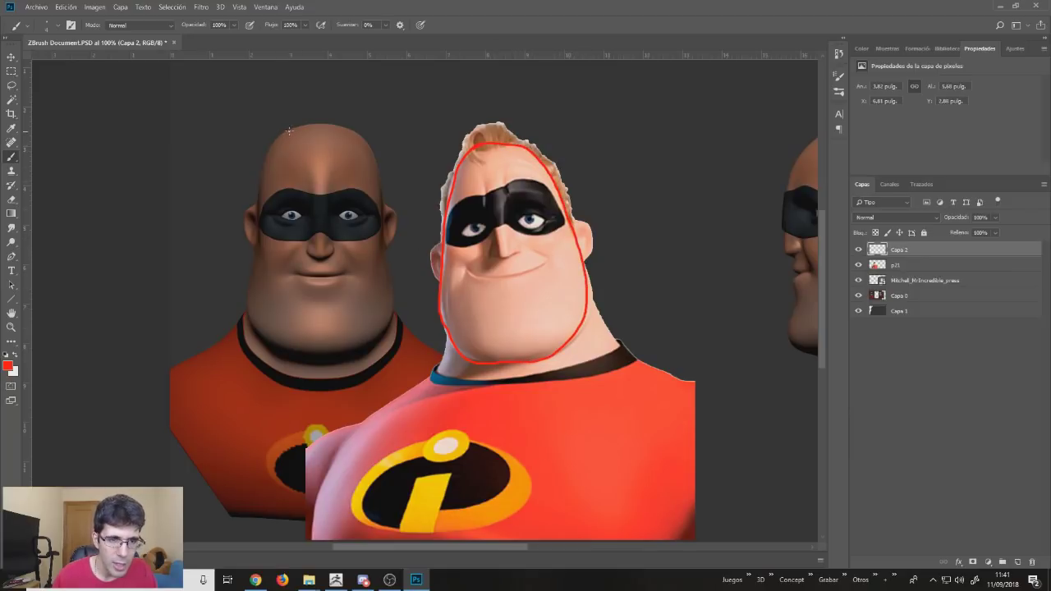
mouse_move(284, 130)
left_mouse_down()
mouse_move(261, 168)
mouse_move(252, 294)
mouse_move(270, 342)
mouse_move(333, 358)
mouse_move(382, 343)
mouse_move(388, 265)
mouse_move(375, 196)
mouse_move(340, 130)
left_mouse_up()
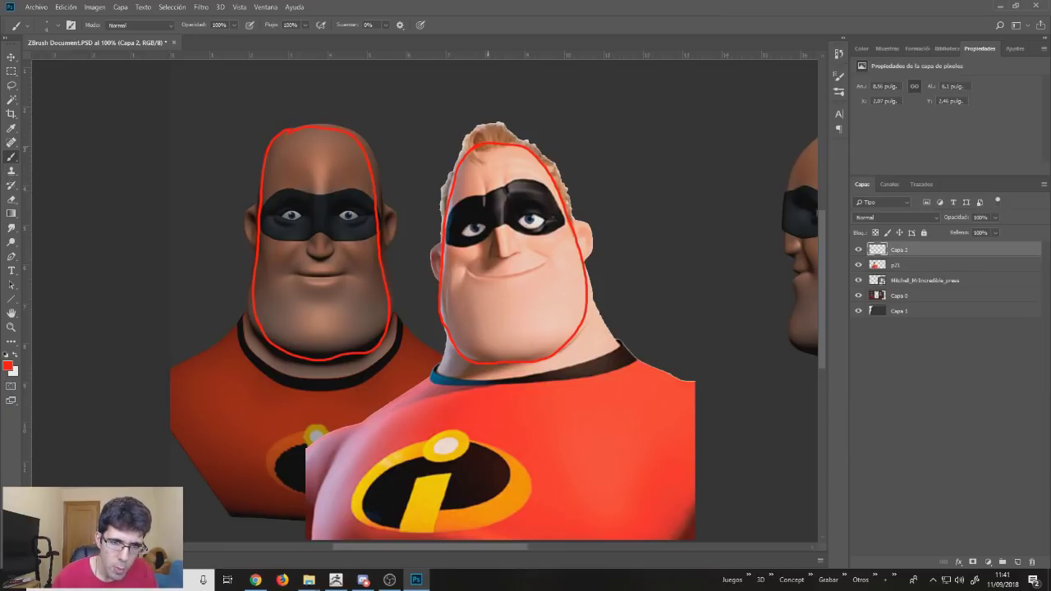
mouse_move(606, 215)
left_mouse_down()
mouse_move(562, 141)
mouse_move(574, 151)
left_mouse_up()
left_click_drag(426, 230, 450, 151)
left_click_drag(442, 153, 453, 161)
mouse_move(380, 88)
left_mouse_down()
mouse_move(374, 142)
mouse_move(404, 97)
mouse_move(380, 92)
left_mouse_up()
key("ctrl+alt+z")
key("ctrl+alt+z")
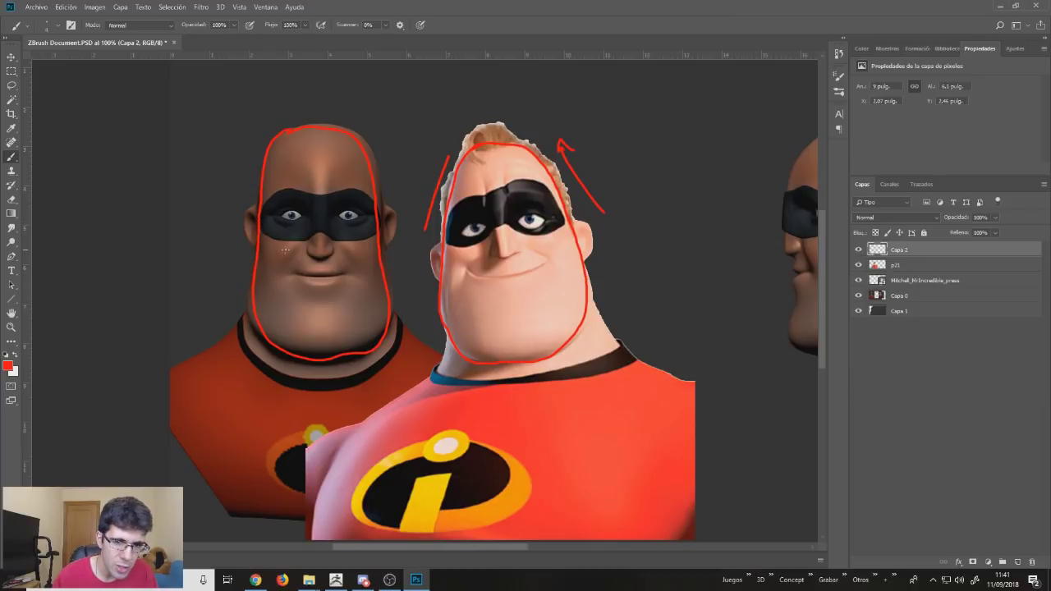
Lower Capa 2's opacity to 30%.
left_click(996, 217)
left_click_drag(997, 232, 965, 236)
left_click(422, 247)
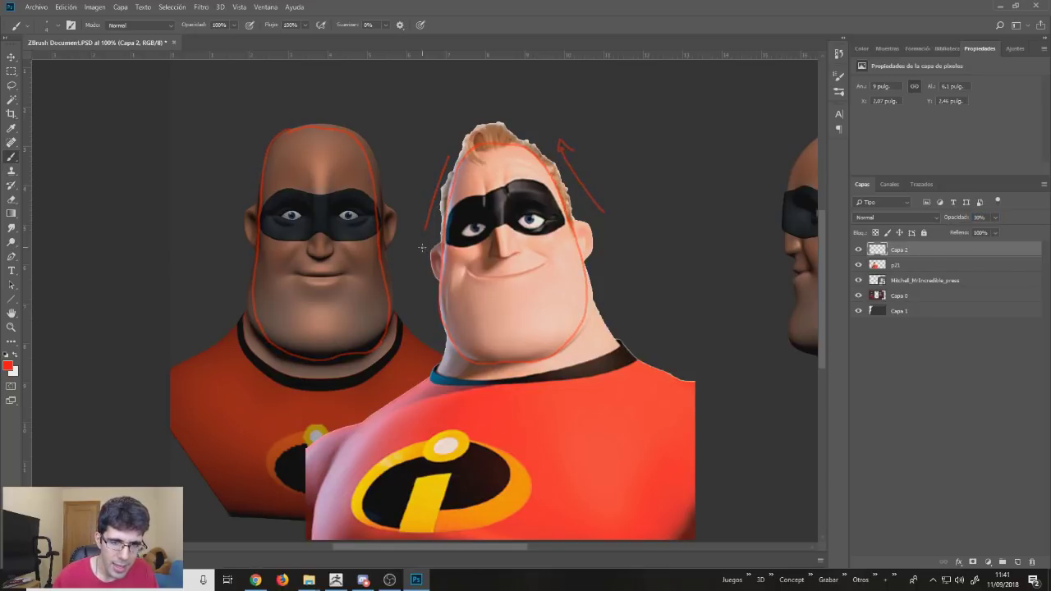
Paint red guides along the reference's mask top and nose, and the bust's brow and mask.
left_click_drag(236, 311, 298, 351)
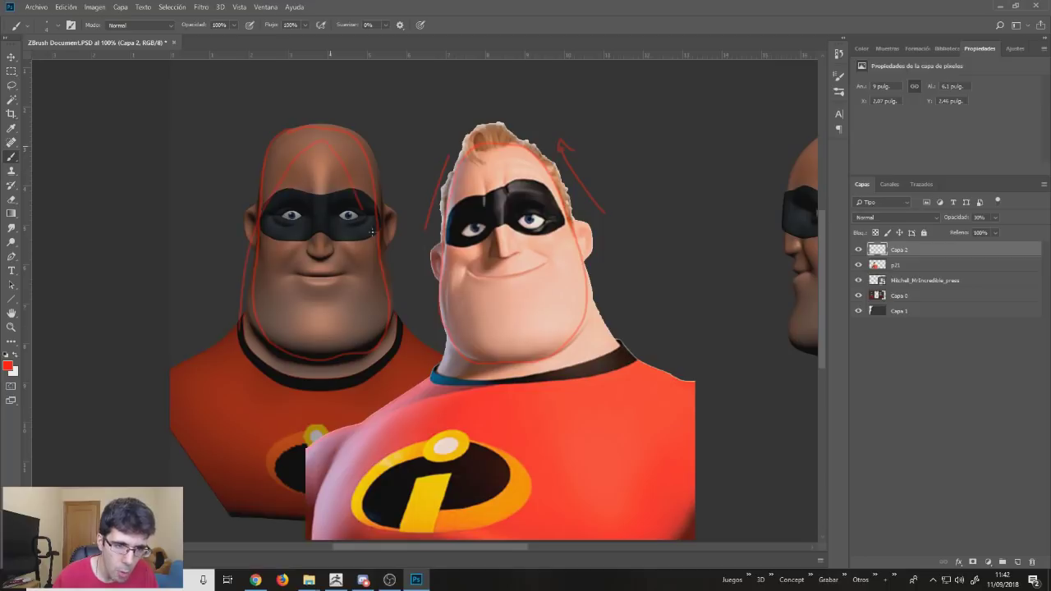
key("ctrl+z")
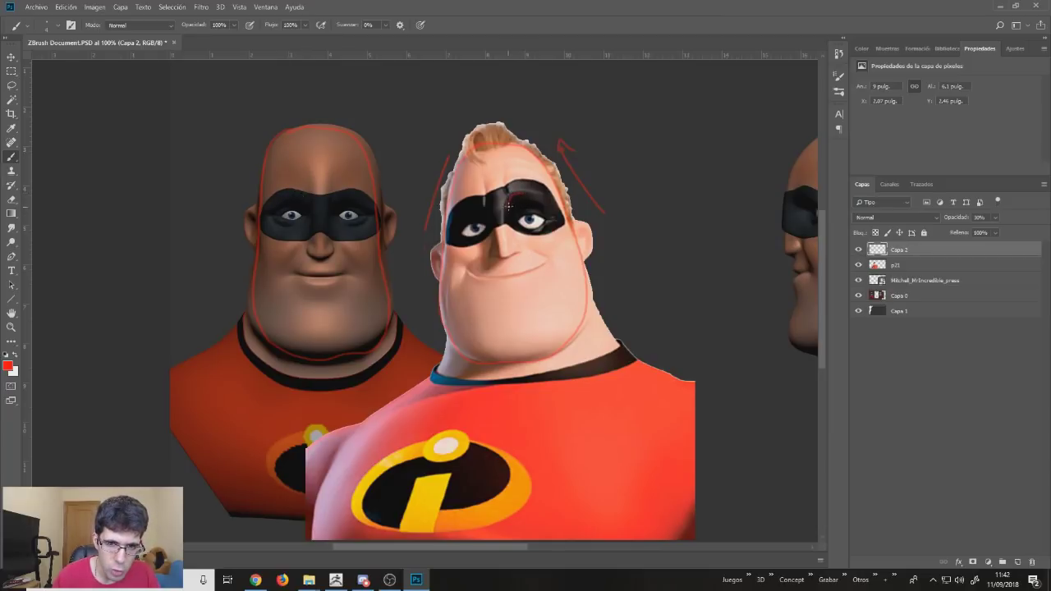
mouse_move(534, 193)
left_mouse_down()
mouse_move(548, 196)
mouse_move(454, 216)
left_mouse_up()
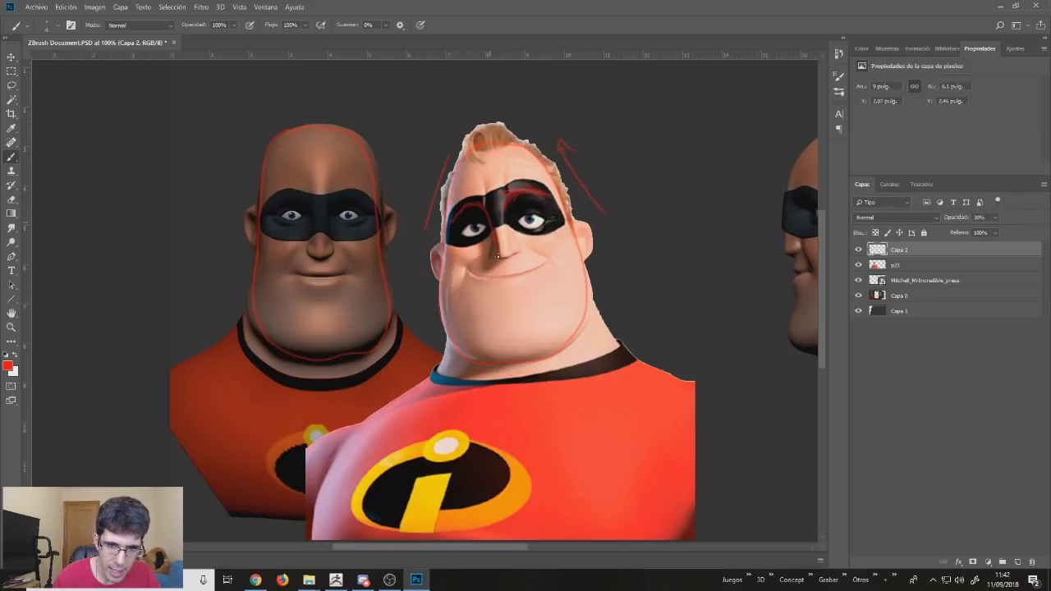
left_click_drag(501, 225, 506, 248)
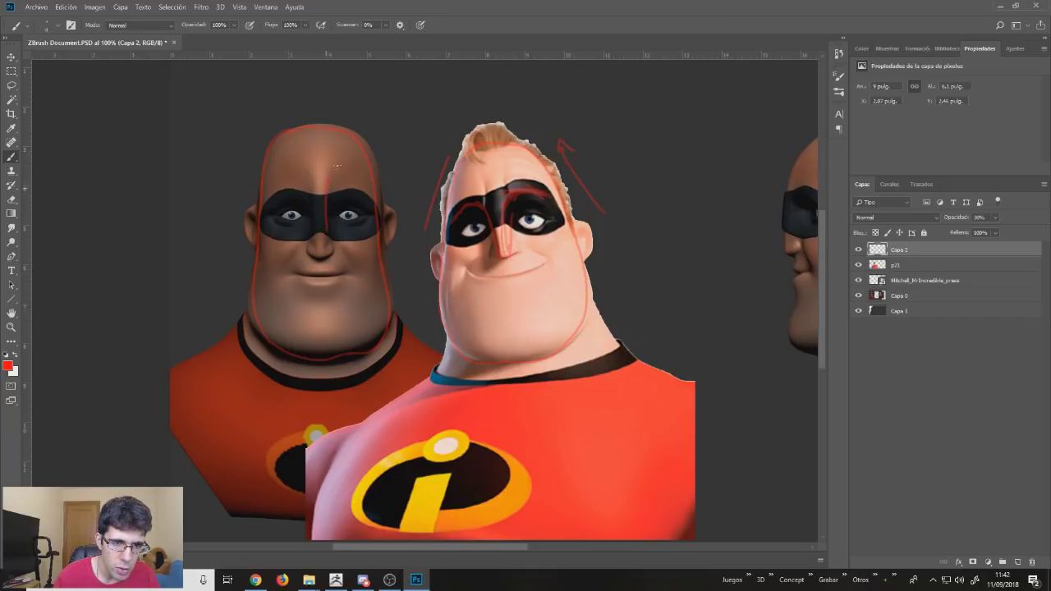
left_click_drag(320, 222, 313, 188)
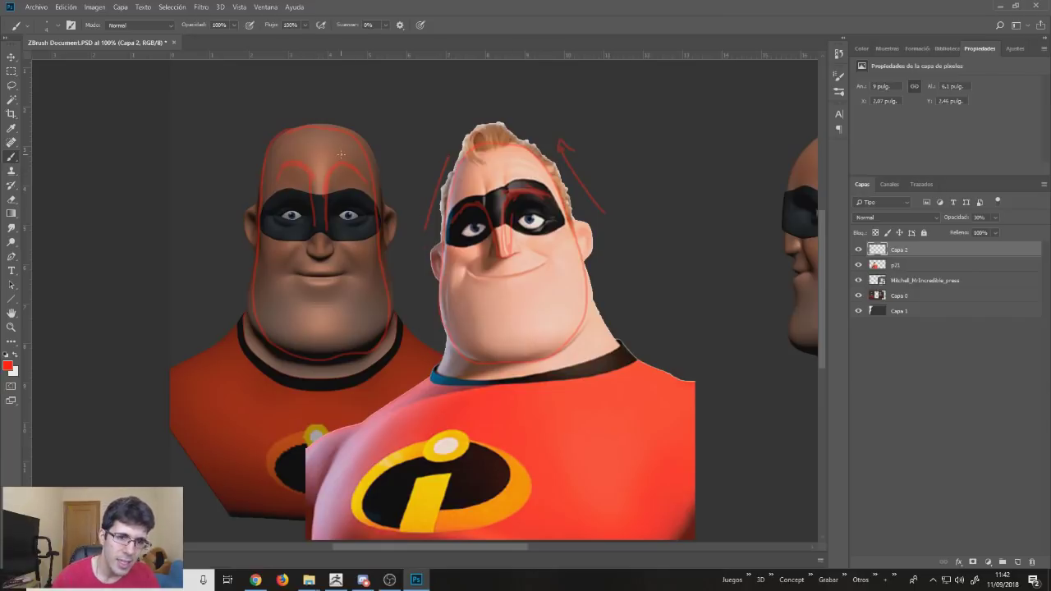
left_click_drag(372, 201, 332, 197)
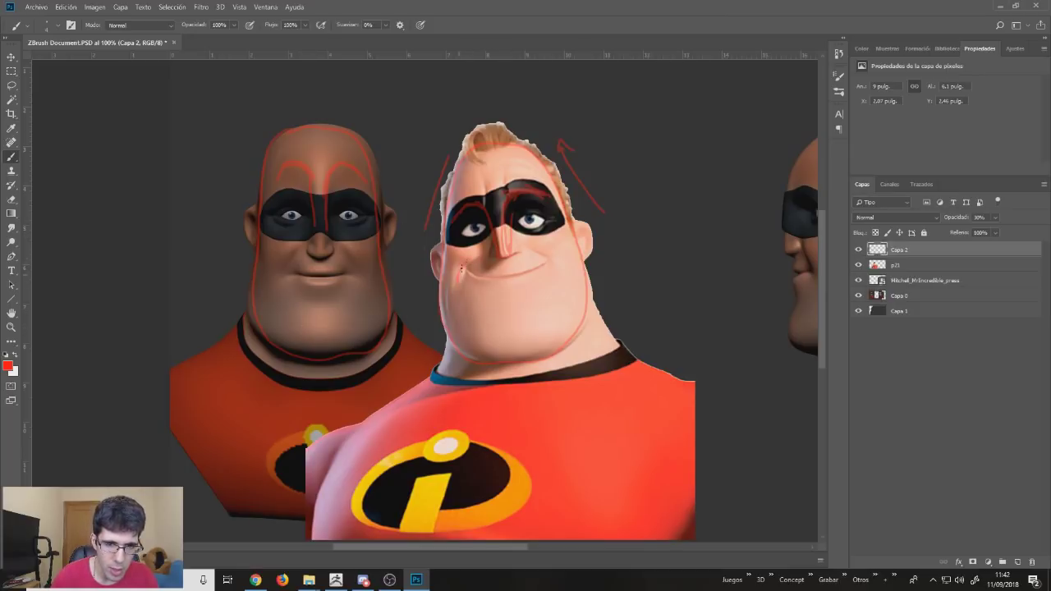
Draw the red smile line and cheek fold, plus an arrow at the reference's cheek.
left_click_drag(469, 280, 545, 261)
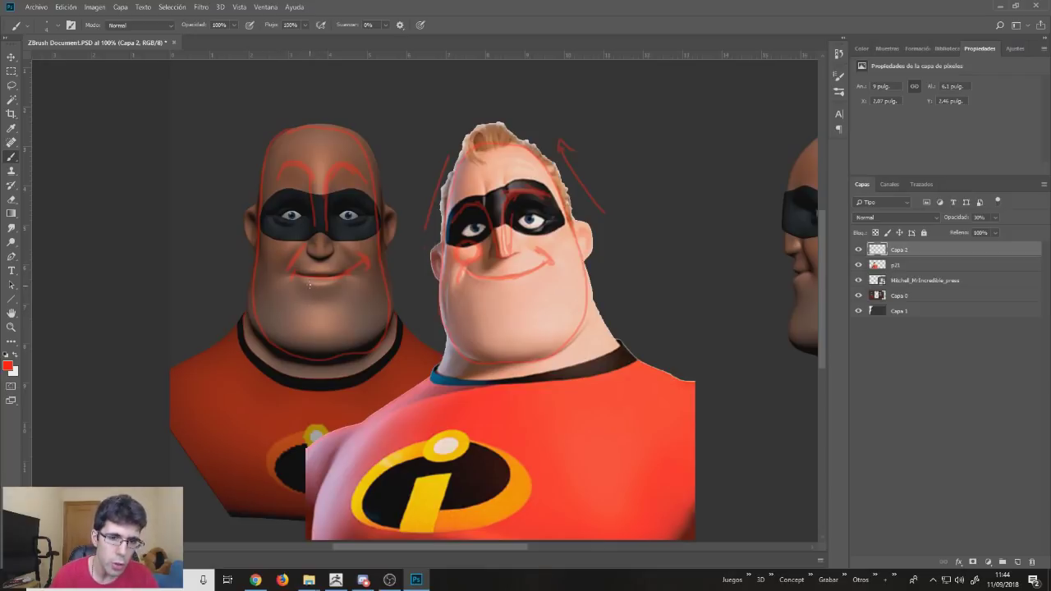
left_click_drag(288, 272, 297, 246)
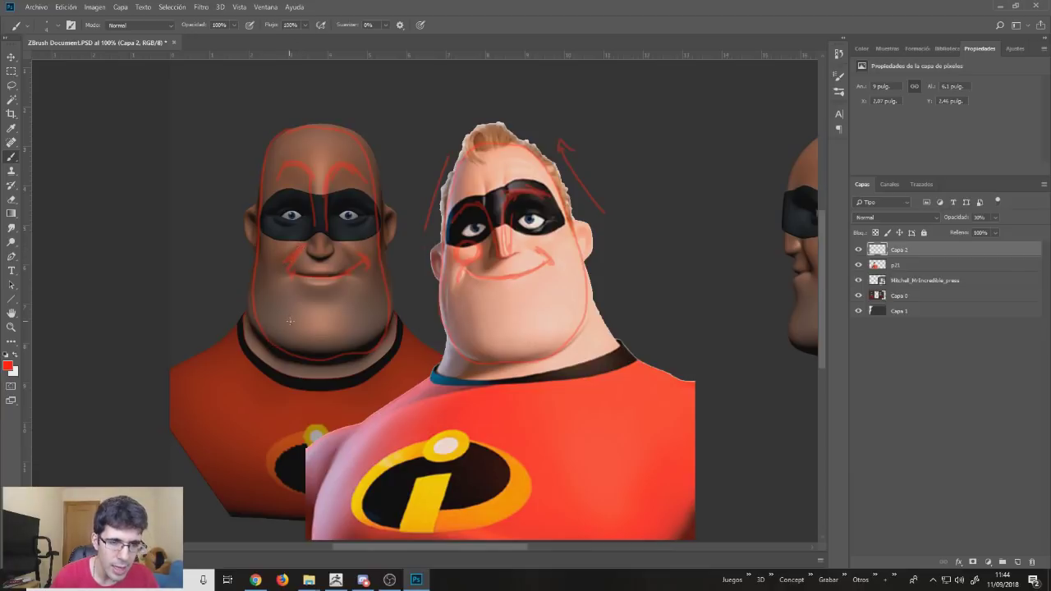
mouse_move(657, 234)
left_mouse_down()
mouse_move(596, 262)
mouse_move(616, 275)
left_mouse_up()
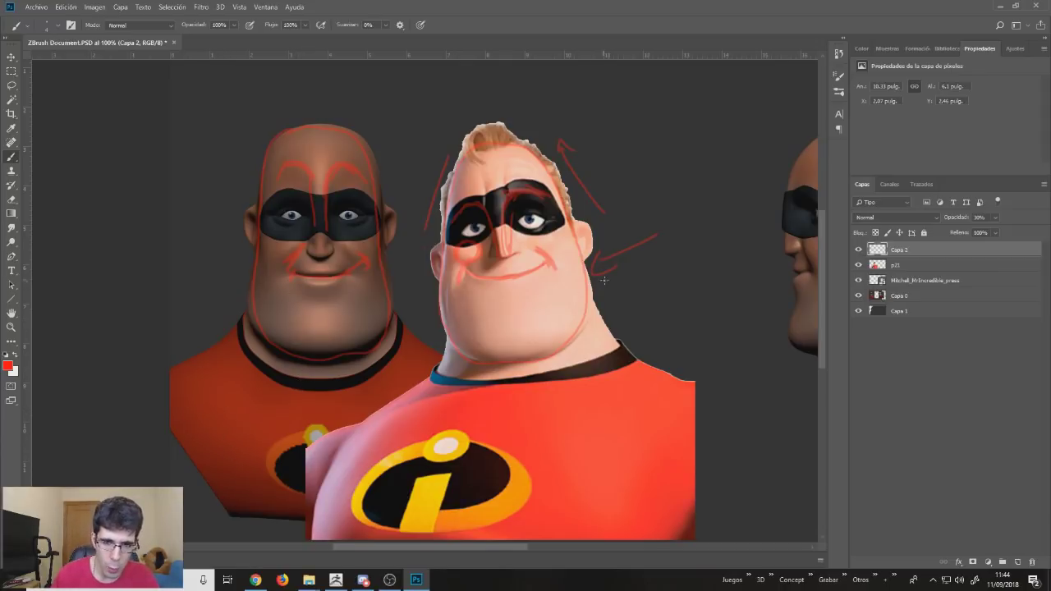
Paint red strokes along both sides of the bust's neck.
left_click_drag(591, 303, 610, 338)
left_click_drag(443, 333, 445, 355)
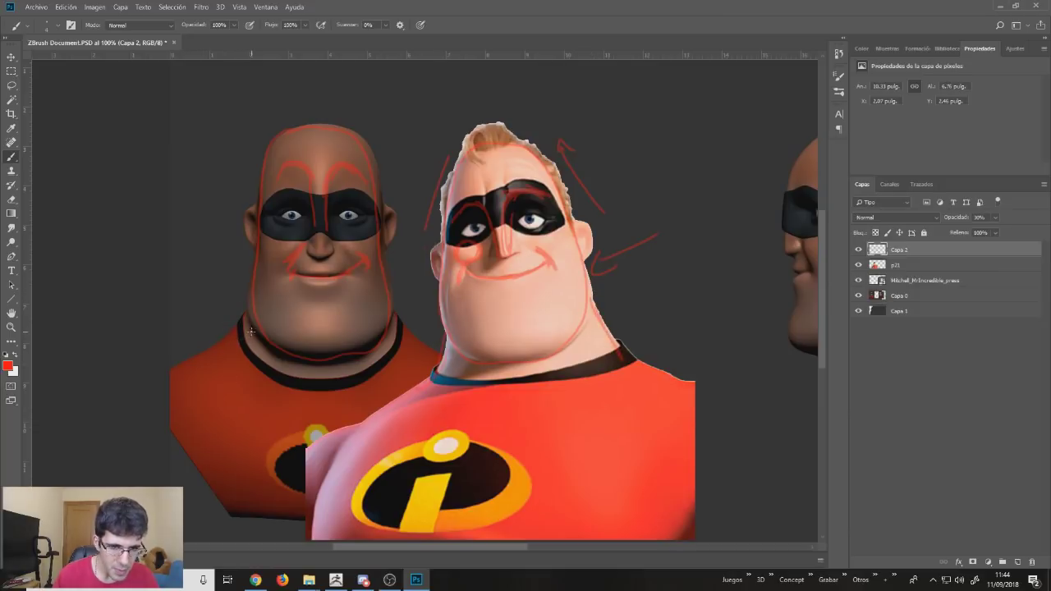
left_click_drag(243, 302, 230, 339)
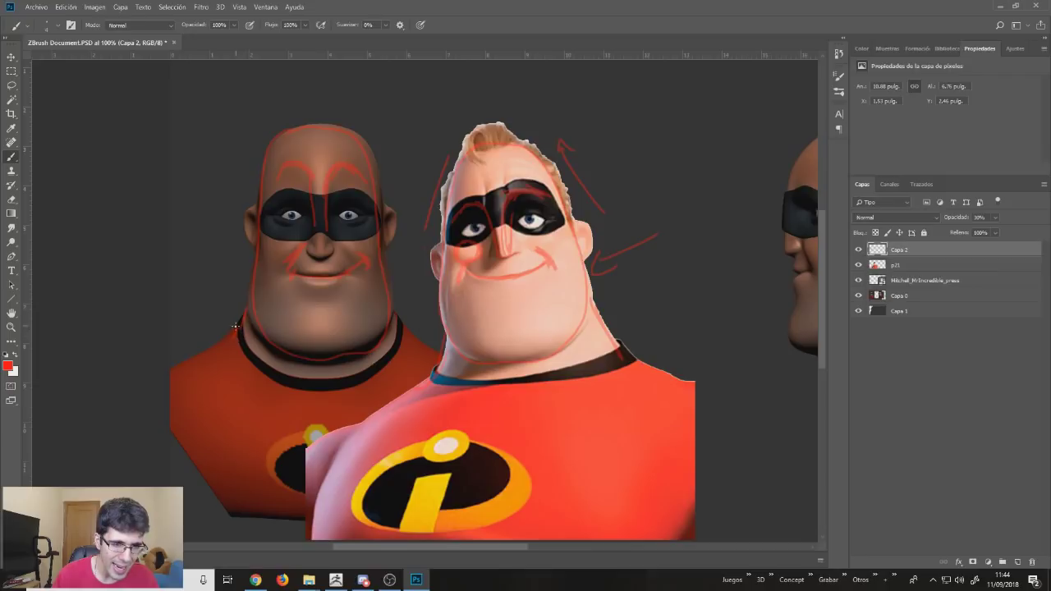
left_click_drag(217, 293, 240, 312)
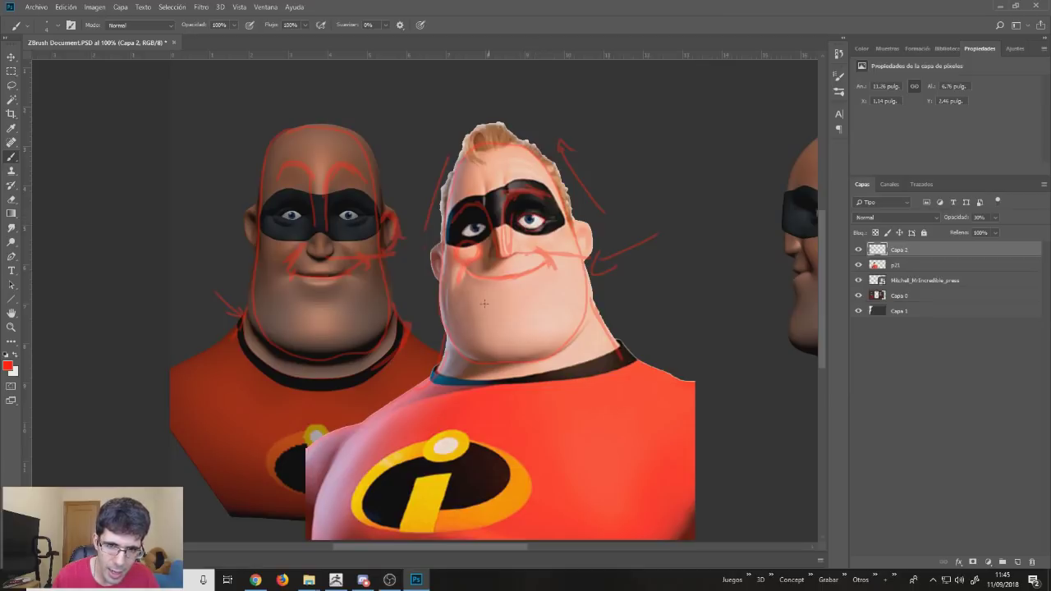
Mark the bust's eye area and a head arc in red, then hide layer Capa 2.
left_click_drag(340, 220, 353, 215)
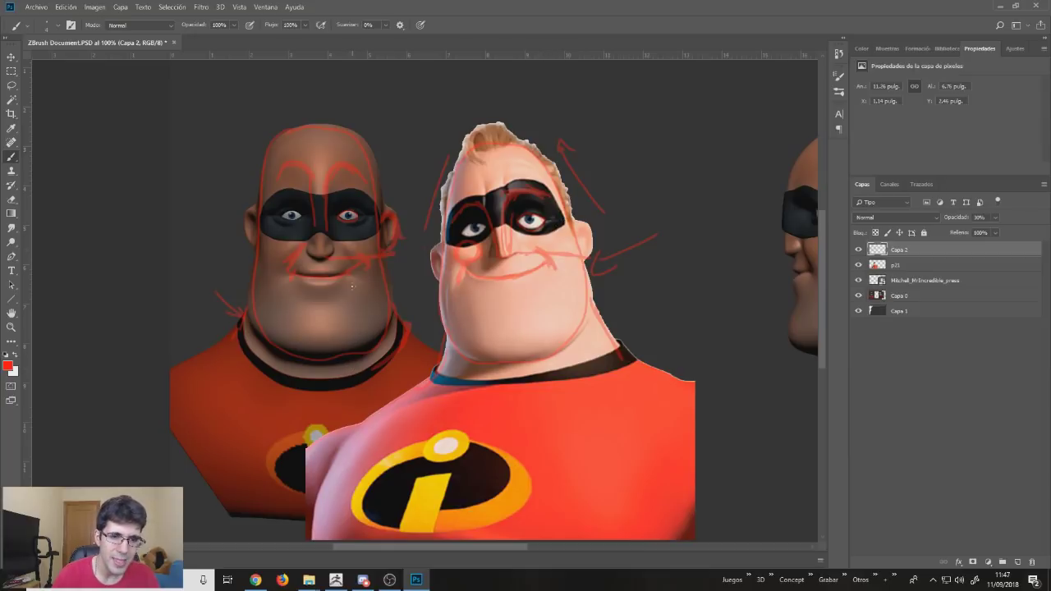
left_click_drag(361, 114, 435, 139)
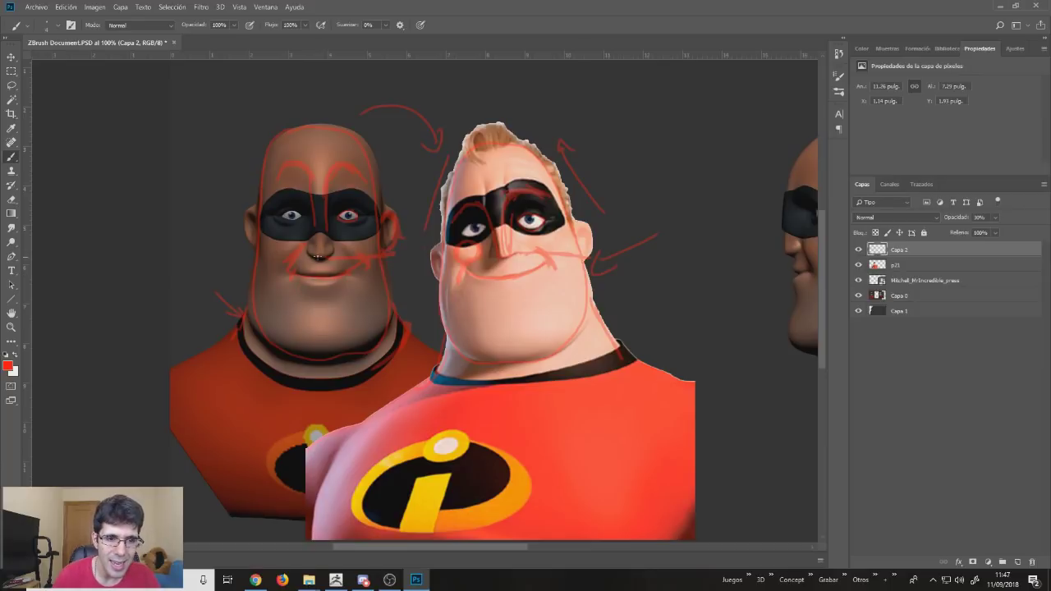
left_click(858, 249)
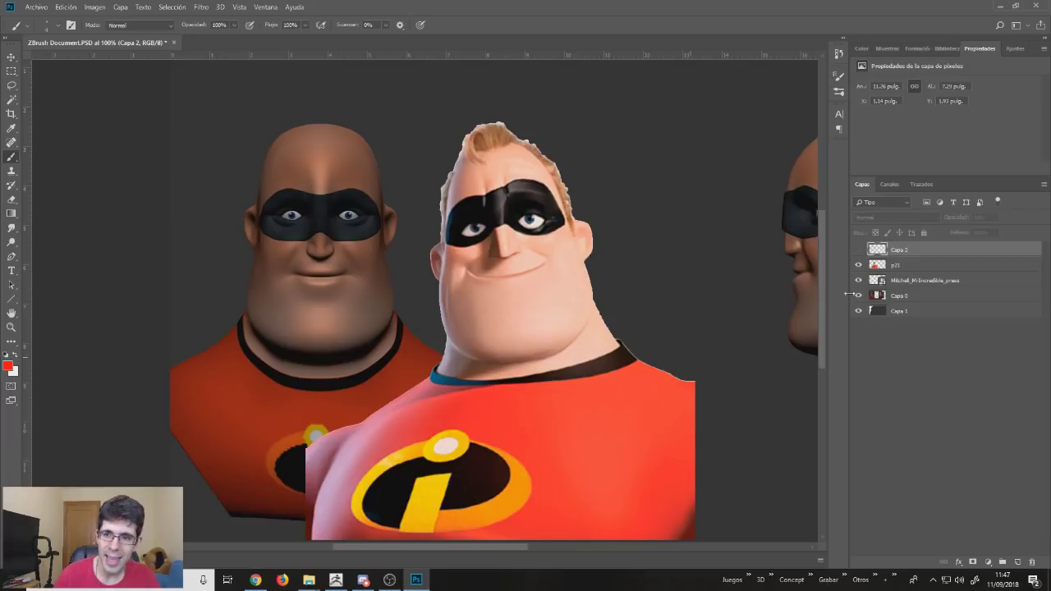
Toggle the red Capa 2 layer to compare the busts with and without guides.
left_click(858, 250)
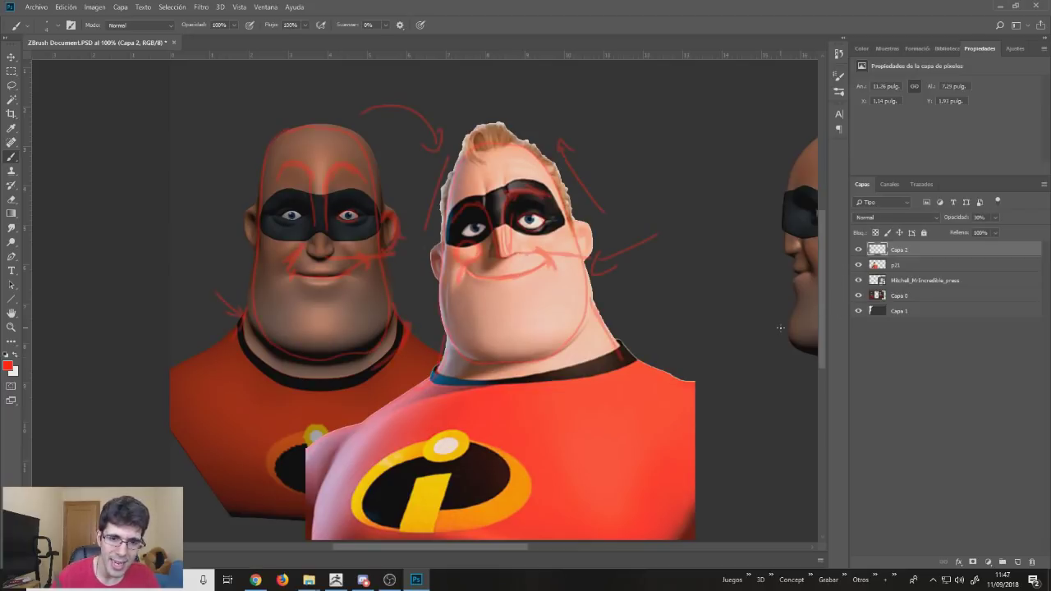
left_click(858, 249)
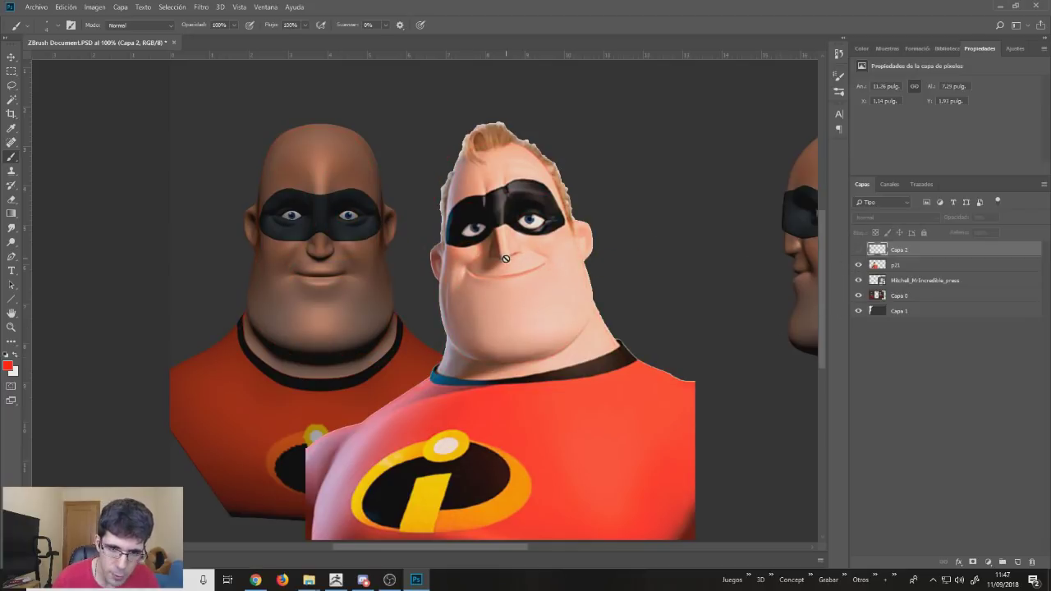
left_click(858, 250)
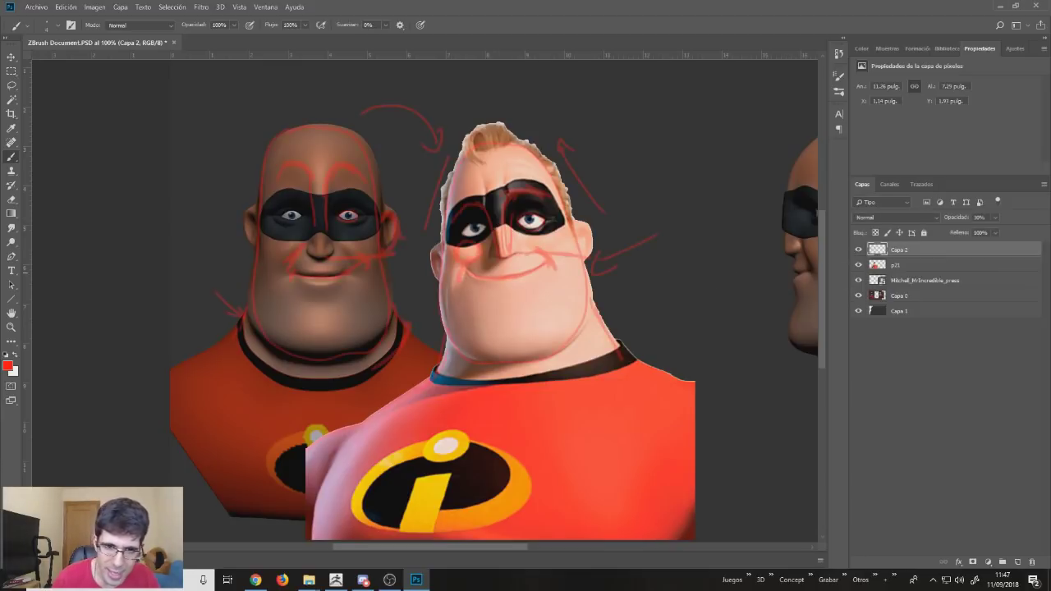
Set the foreground colour to green and add a new empty layer, Capa 3.
left_click(9, 367)
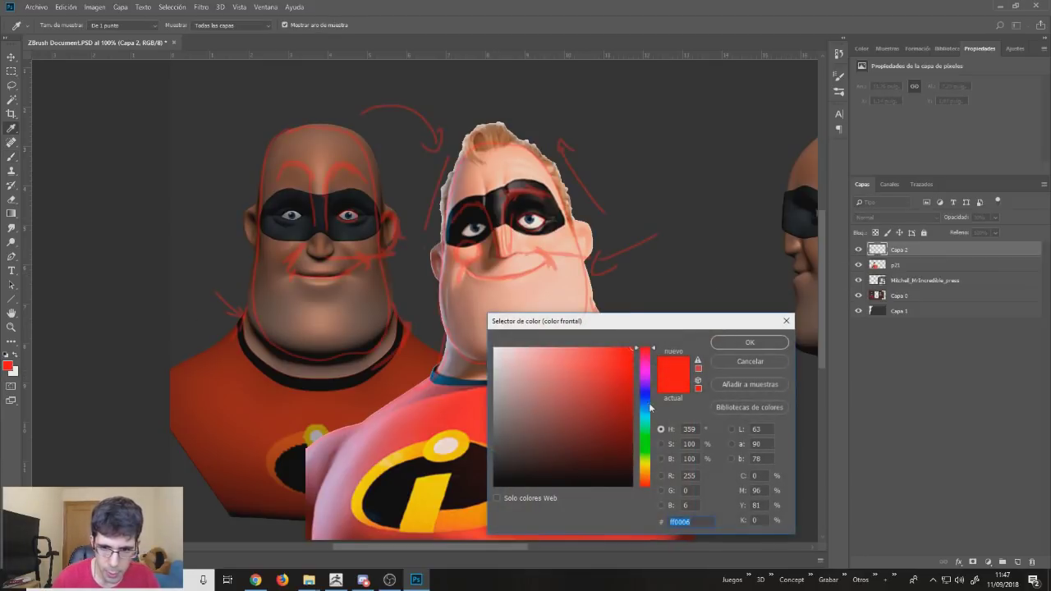
left_click(649, 432)
left_click(750, 343)
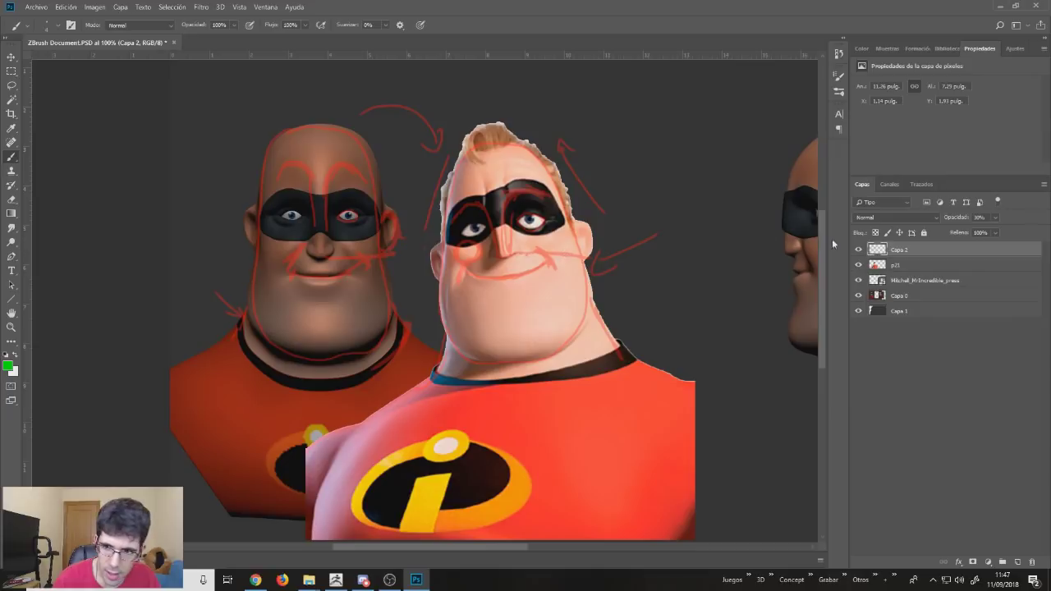
left_click(1017, 562)
Hide Capa 2 and draw a green triangle marking the nose planes.
left_click(859, 265)
left_click_drag(507, 195, 505, 226)
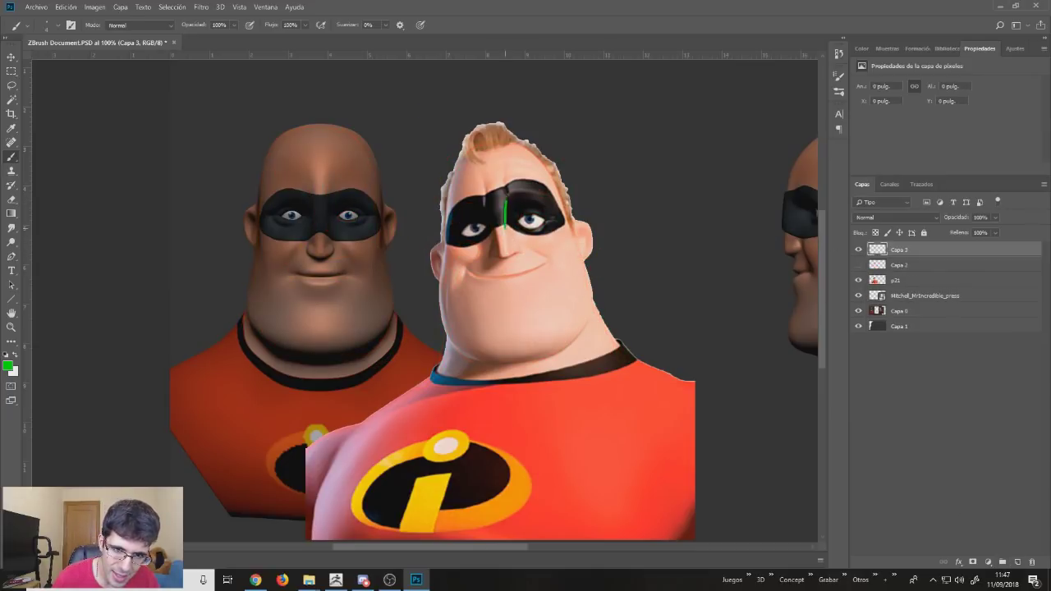
left_click_drag(483, 193, 503, 258)
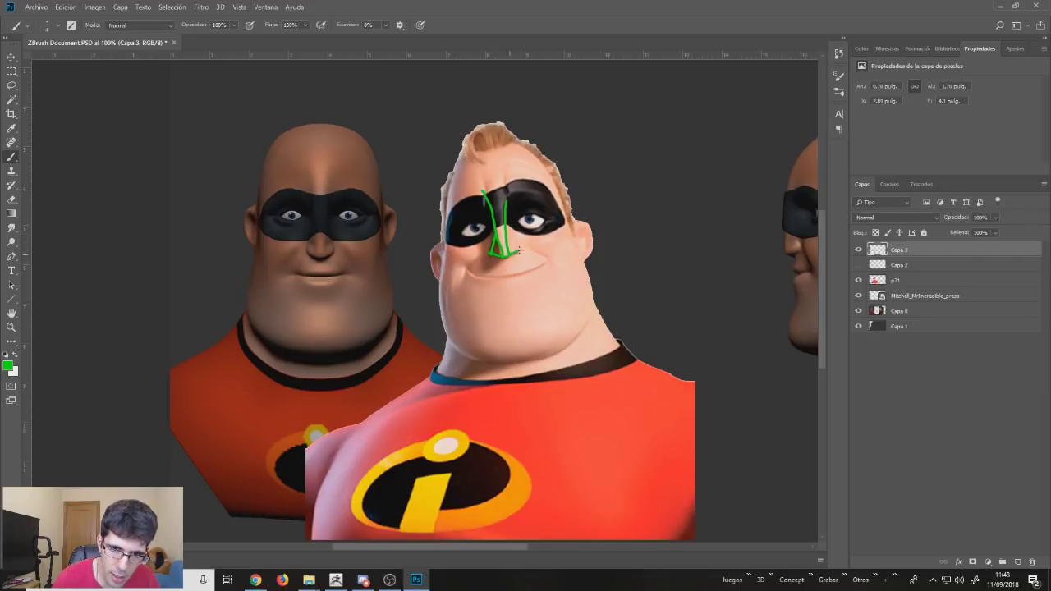
left_click_drag(510, 232, 517, 256)
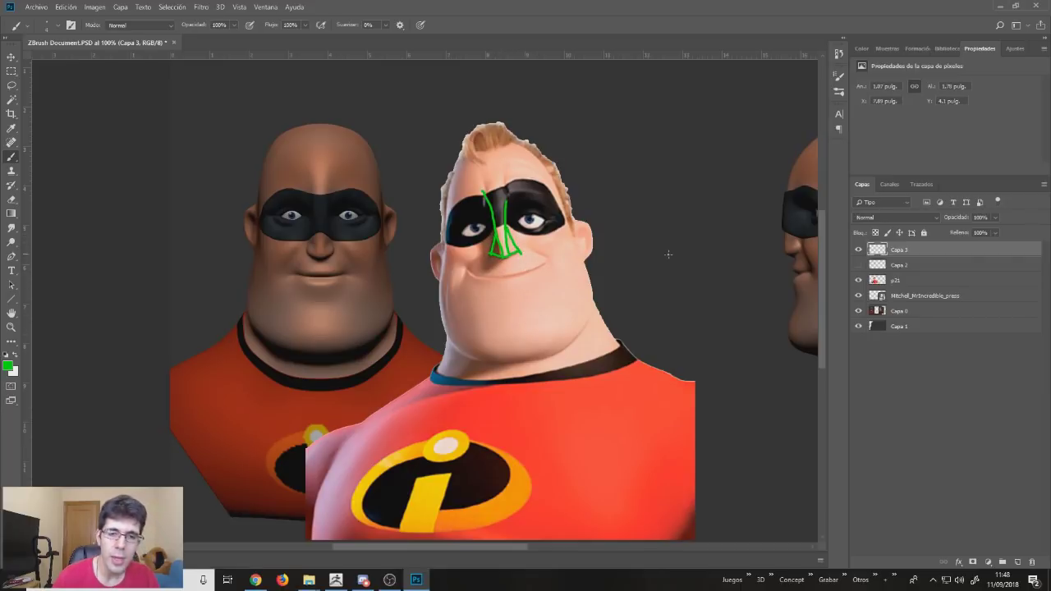
Draw a hatched green diagram beside the head, then return to ZBrush.
left_click_drag(631, 125, 622, 175)
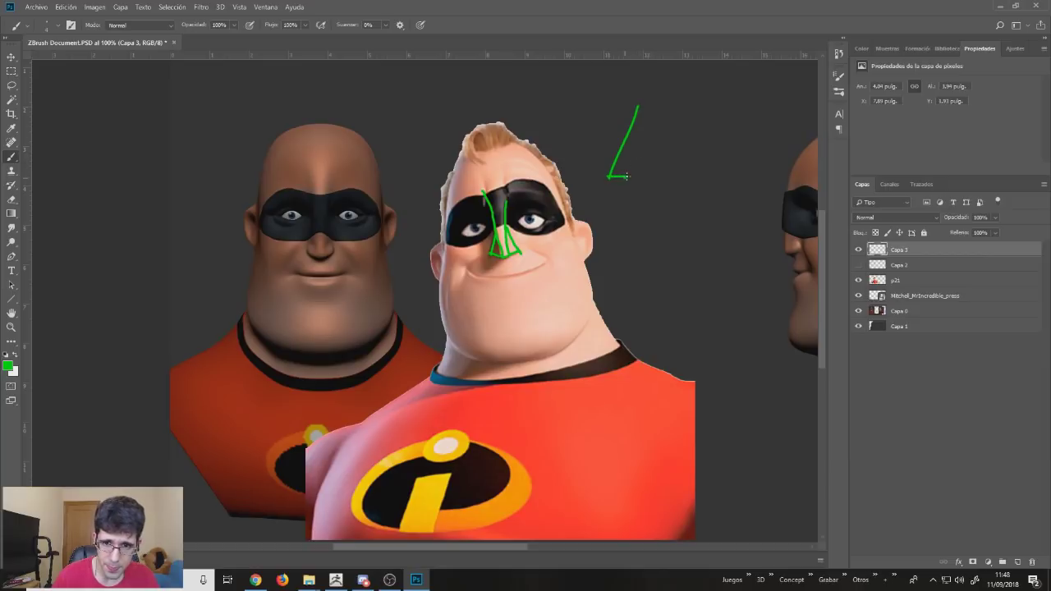
mouse_move(662, 106)
left_mouse_down()
mouse_move(632, 169)
mouse_move(668, 179)
mouse_move(667, 156)
mouse_move(667, 187)
left_mouse_up()
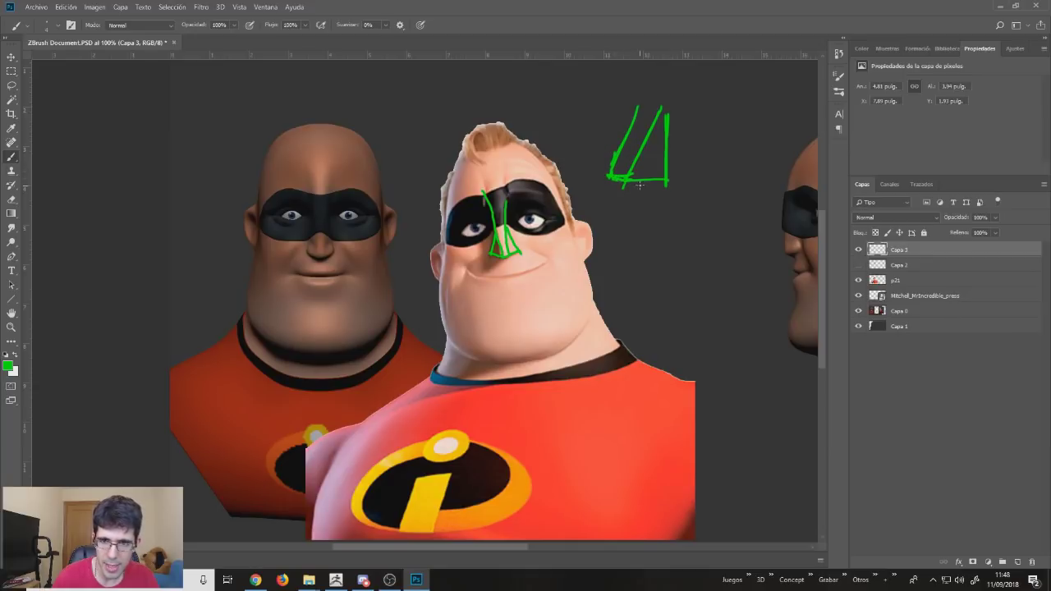
mouse_move(632, 170)
left_mouse_down()
mouse_move(658, 123)
mouse_move(631, 156)
mouse_move(638, 135)
mouse_move(658, 108)
left_mouse_up()
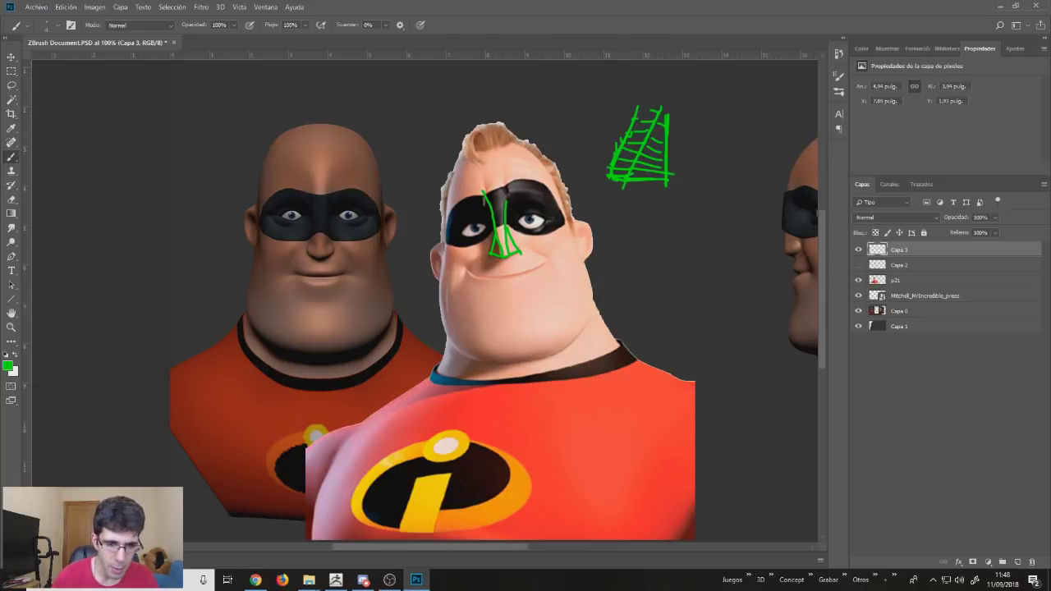
left_click(363, 579)
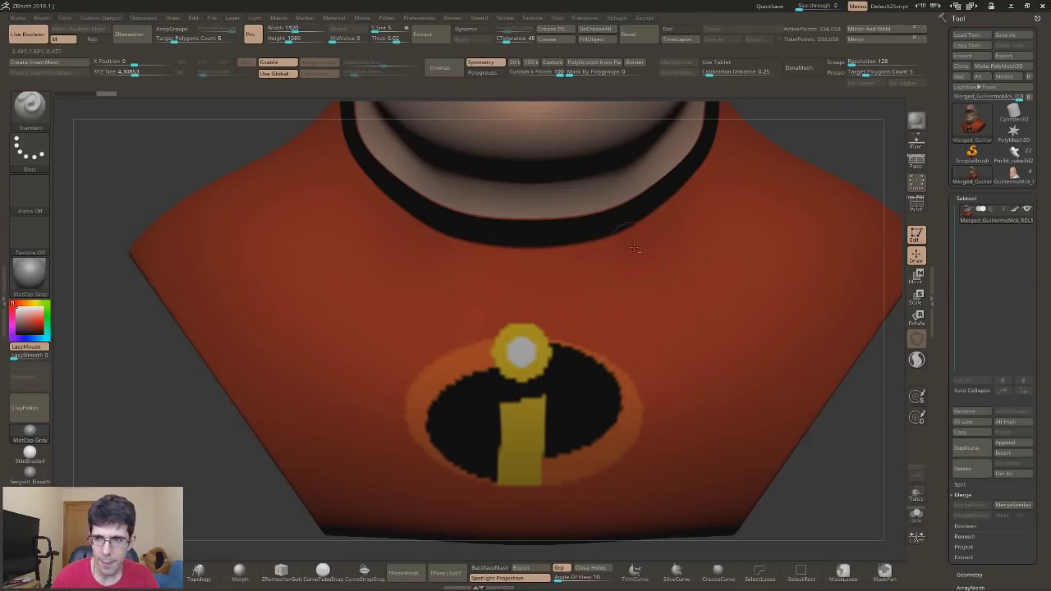
Pull the nose tip and lip profile into shape with the Move brush, then view the head in plain grey.
mouse_move(630, 250)
right_mouse_down("alt")
mouse_move(529, 319)
mouse_move(582, 284)
mouse_move(535, 336)
mouse_move(605, 305)
right_mouse_up("alt")
key("b")
key("m")
key("v")
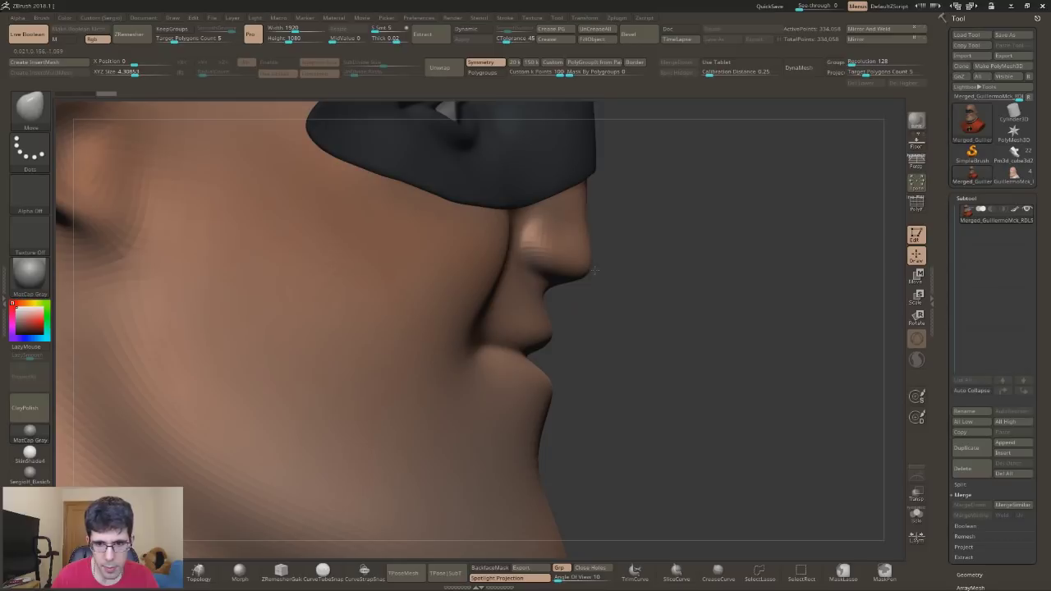
mouse_move(589, 246)
left_mouse_down("ctrl+alt+shift")
mouse_move(494, 284)
mouse_move(526, 181)
left_mouse_up("ctrl+alt+shift")
right_click_drag(526, 181, 492, 271, "alt")
left_click_drag(509, 188, 489, 269, "ctrl+alt+shift")
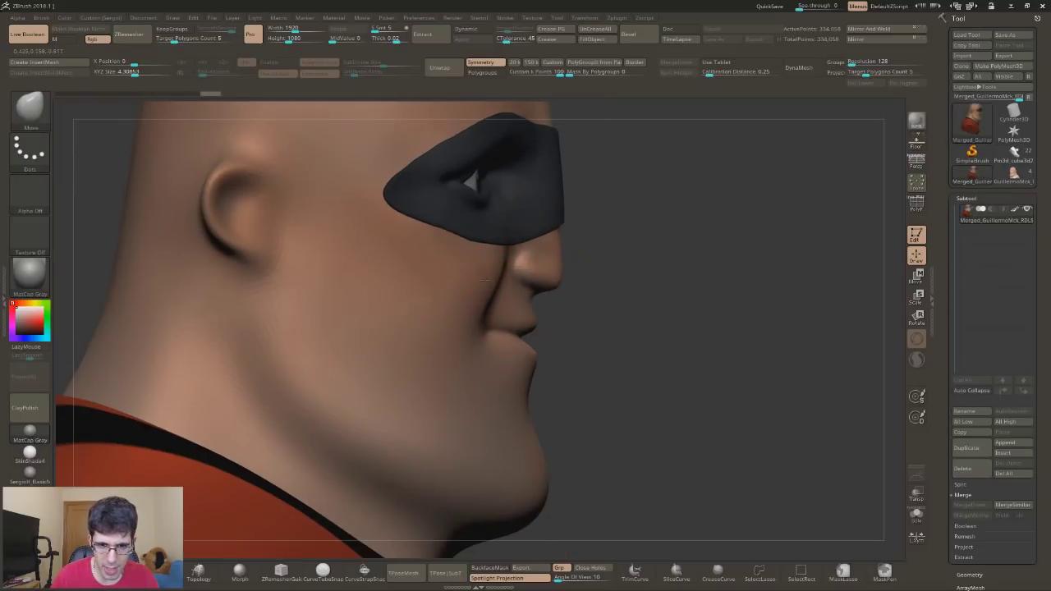
left_click_drag(563, 238, 560, 271, "ctrl+alt+shift")
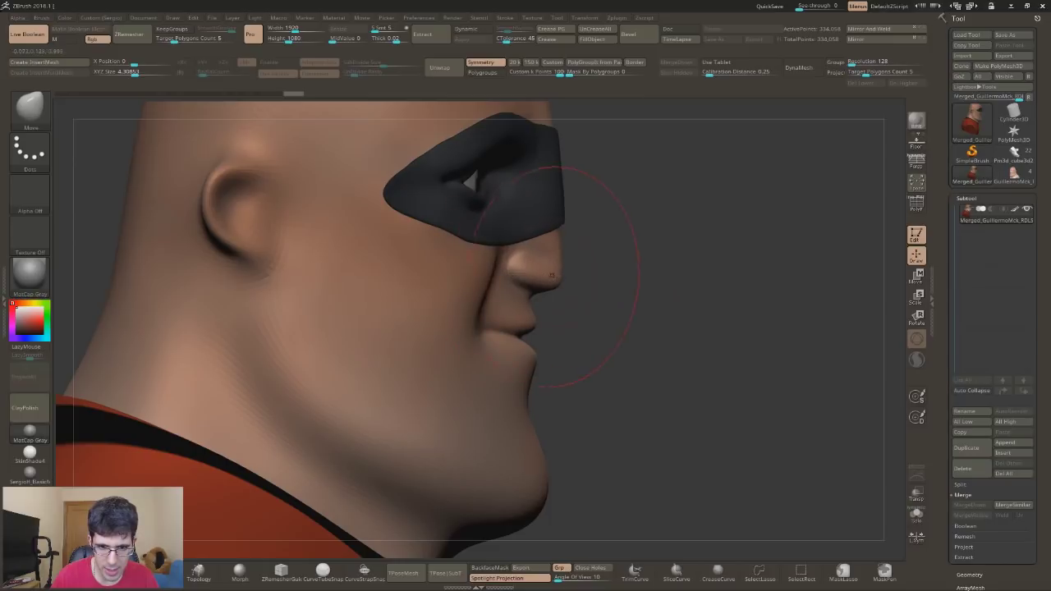
mouse_move(580, 303)
right_mouse_down("shift")
mouse_move(580, 331)
mouse_move(659, 247)
mouse_move(758, 270)
right_mouse_up("shift")
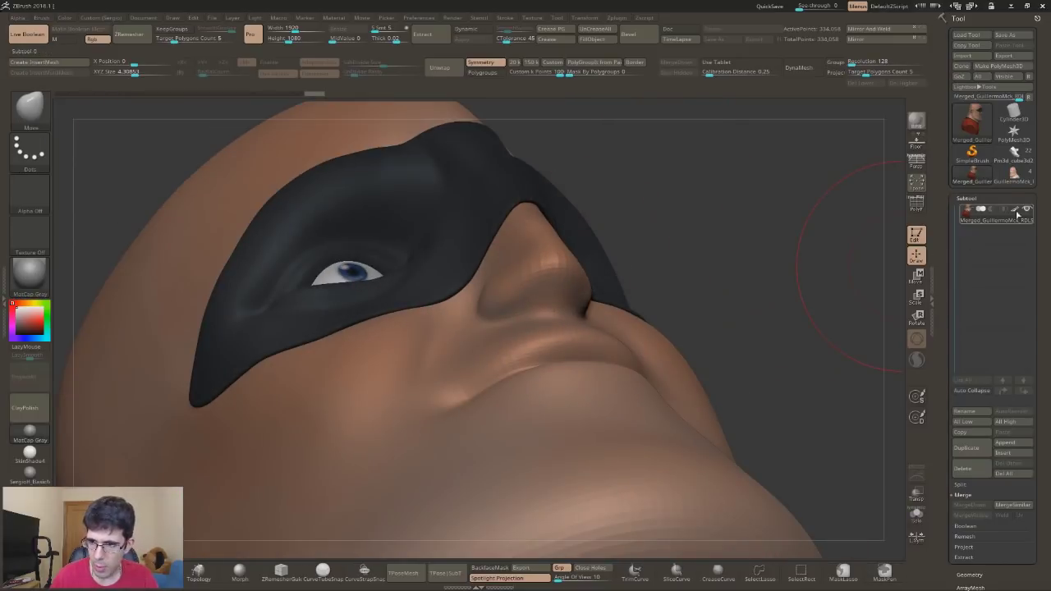
left_click(1016, 210)
Subdivide the mesh, enable X symmetry, and flatten the nose tip into a defined plane.
right_click_drag(606, 235, 547, 282, "ctrl")
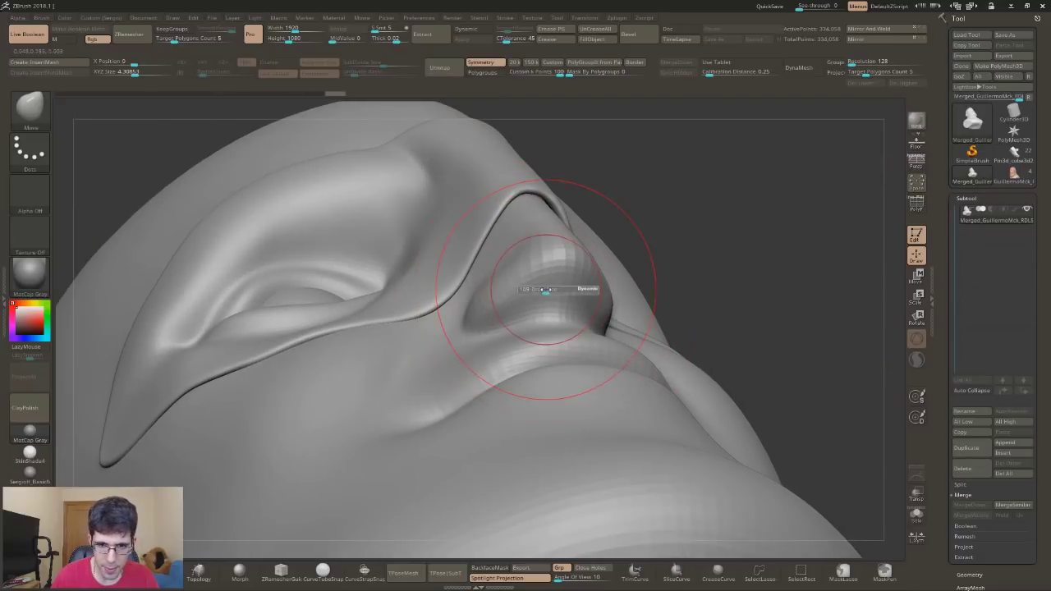
key("ctrl+d")
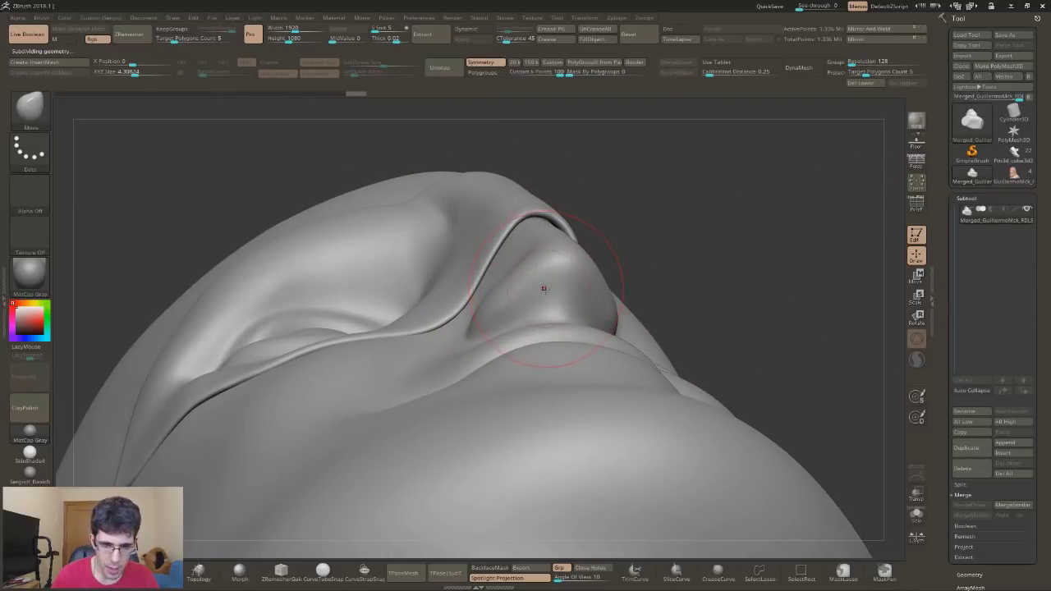
left_click(548, 321)
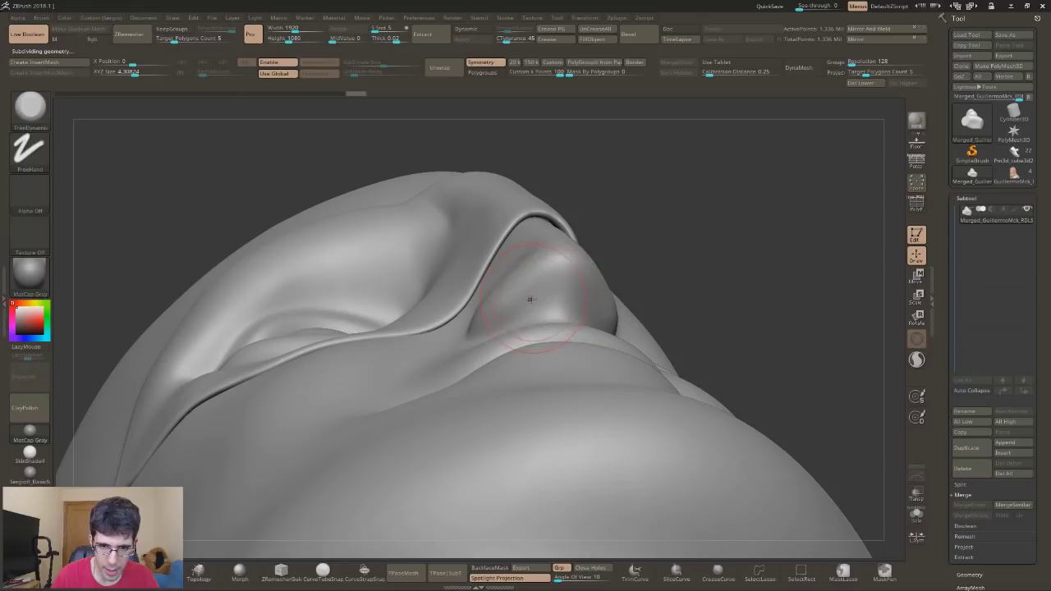
key("x")
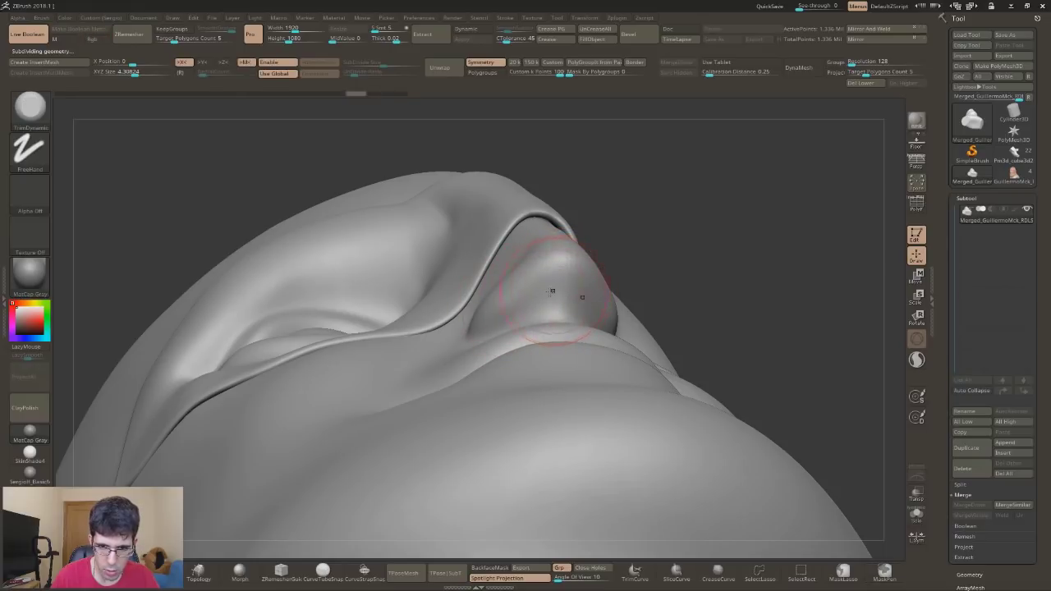
right_click_drag(534, 288, 534, 316)
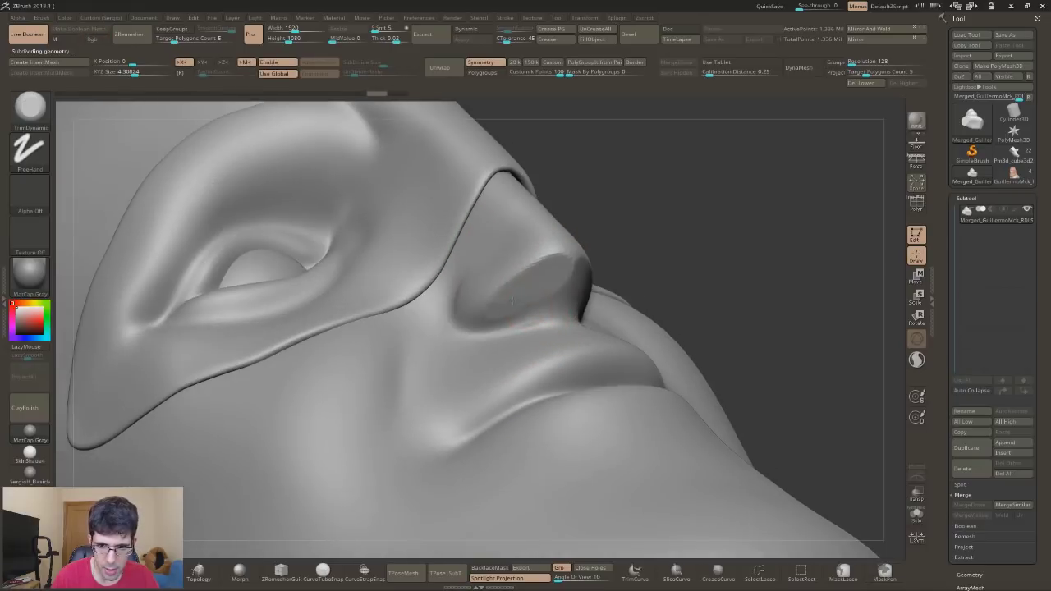
mouse_move(529, 290)
left_mouse_down()
mouse_move(567, 277)
mouse_move(555, 265)
left_mouse_up()
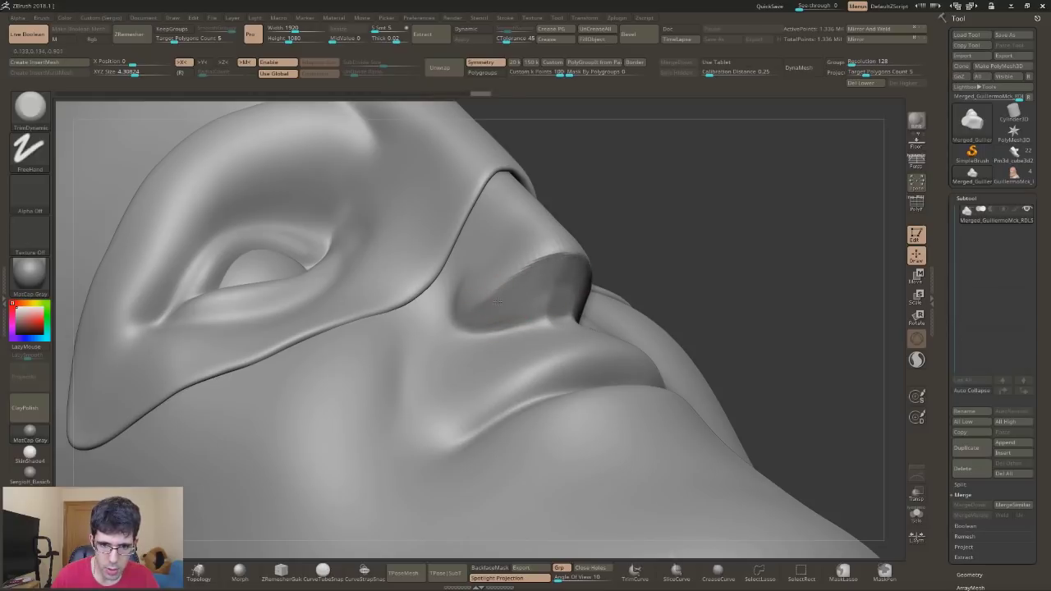
right_click_drag(534, 312, 493, 277)
left_click_drag(492, 277, 488, 272)
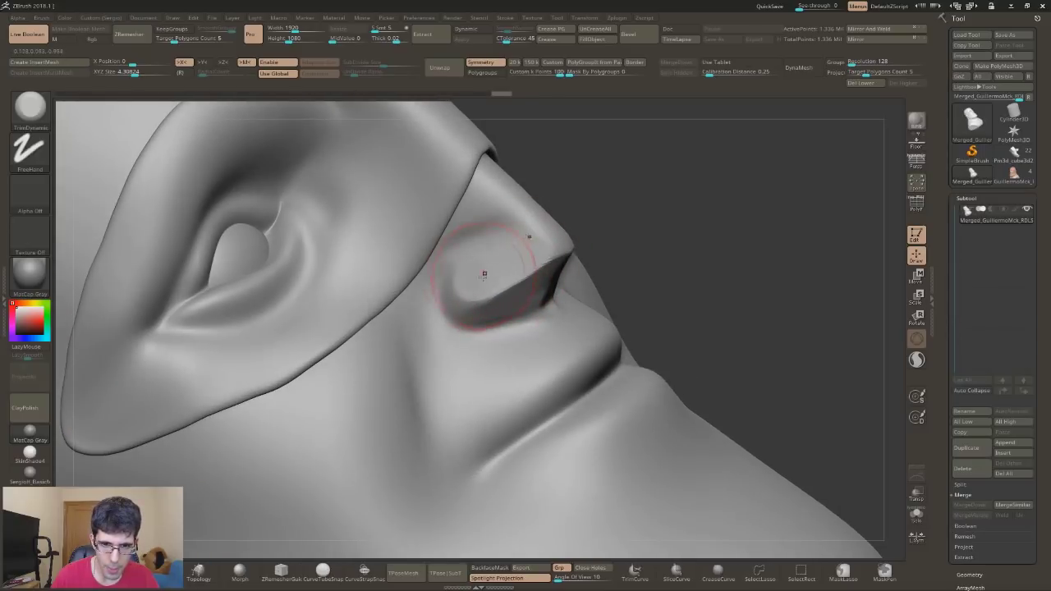
Sharpen the nose ridge into a crisp crease, smooth it, and check the Photoshop reference.
mouse_move(544, 254)
right_mouse_down()
mouse_move(563, 261)
mouse_move(551, 317)
right_mouse_up()
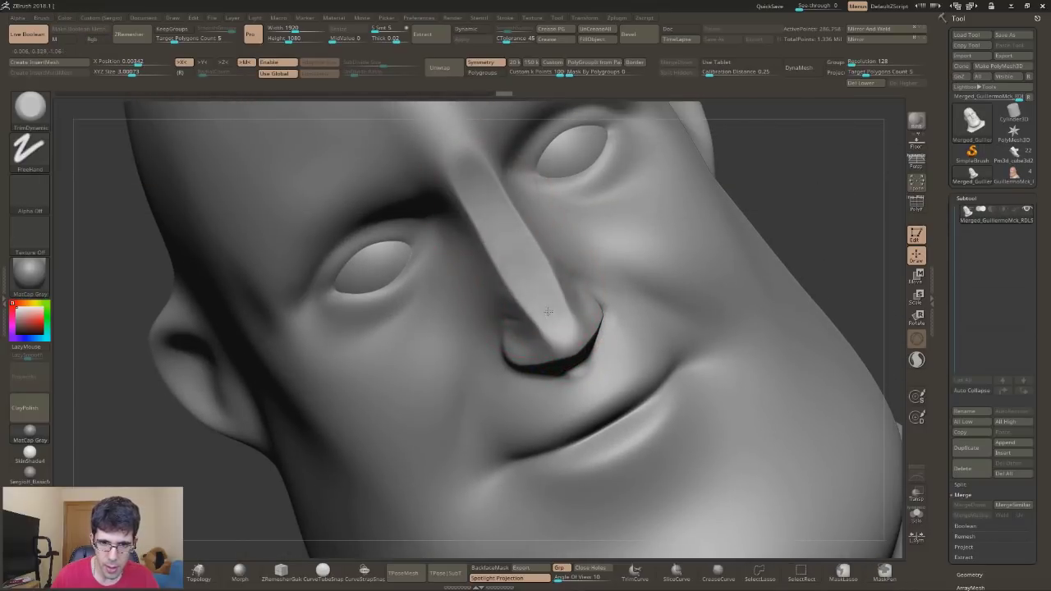
right_click_drag(533, 282, 559, 265)
left_click_drag(568, 281, 559, 231)
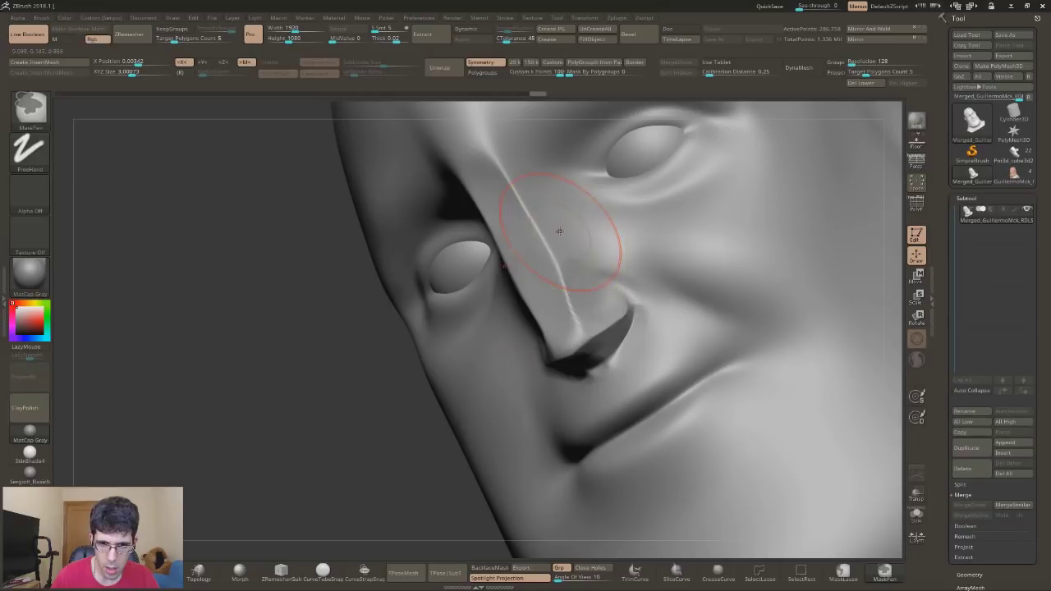
mouse_move(568, 263)
left_mouse_down("shift")
mouse_move(545, 219)
mouse_move(559, 206)
left_mouse_up("shift")
mouse_move(599, 234)
right_mouse_down()
mouse_move(620, 245)
mouse_move(586, 293)
right_mouse_up()
key("b")
key("m")
key("v")
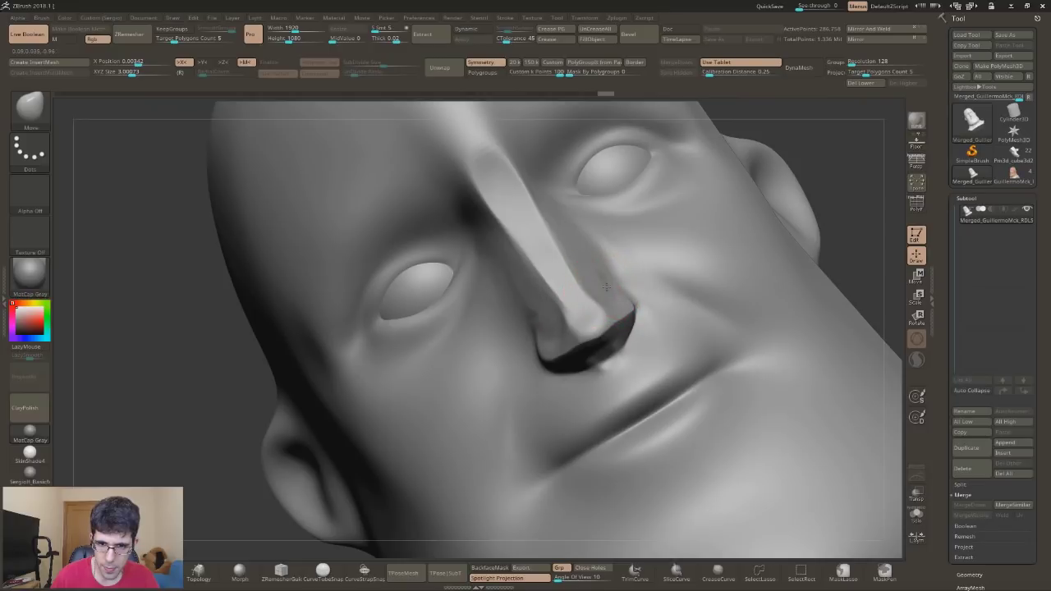
right_click_drag(606, 287, 591, 276)
key("alt+Tab")
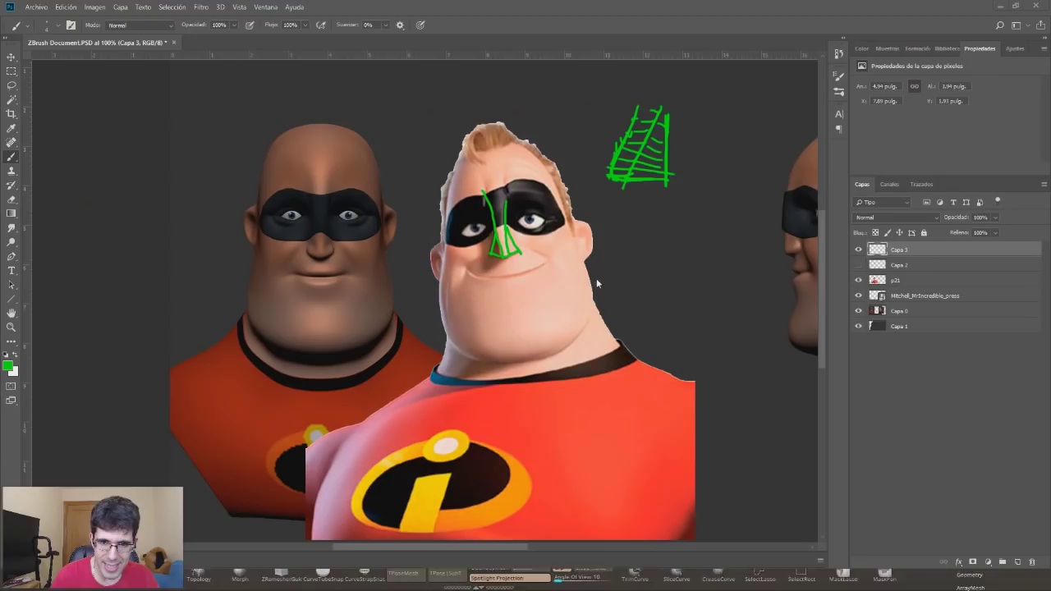
Reshape the nose and head proportions with the Move brush, checking the reference from several angles.
key("alt+Tab")
left_click_drag(547, 219, 570, 235)
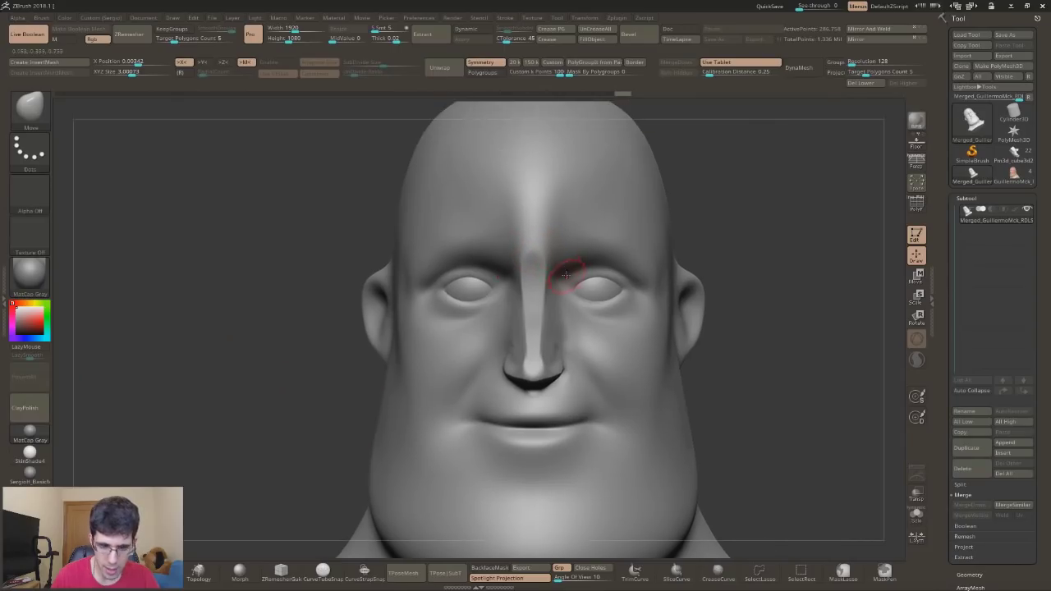
key("ctrl+shift")
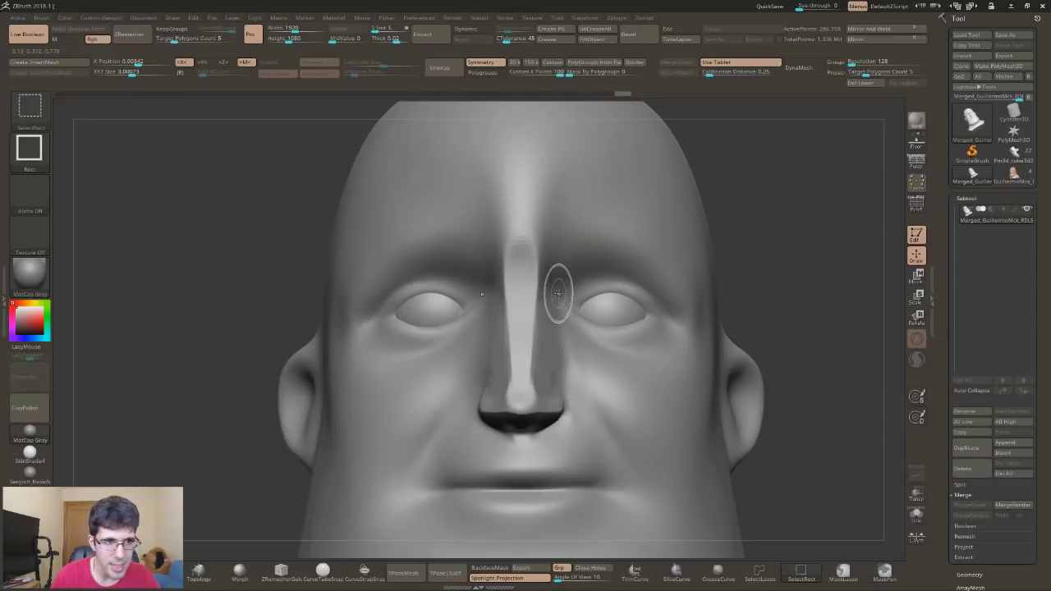
key("ctrl+shift")
mouse_move(551, 304)
right_mouse_down()
mouse_move(554, 250)
mouse_move(612, 231)
right_mouse_up()
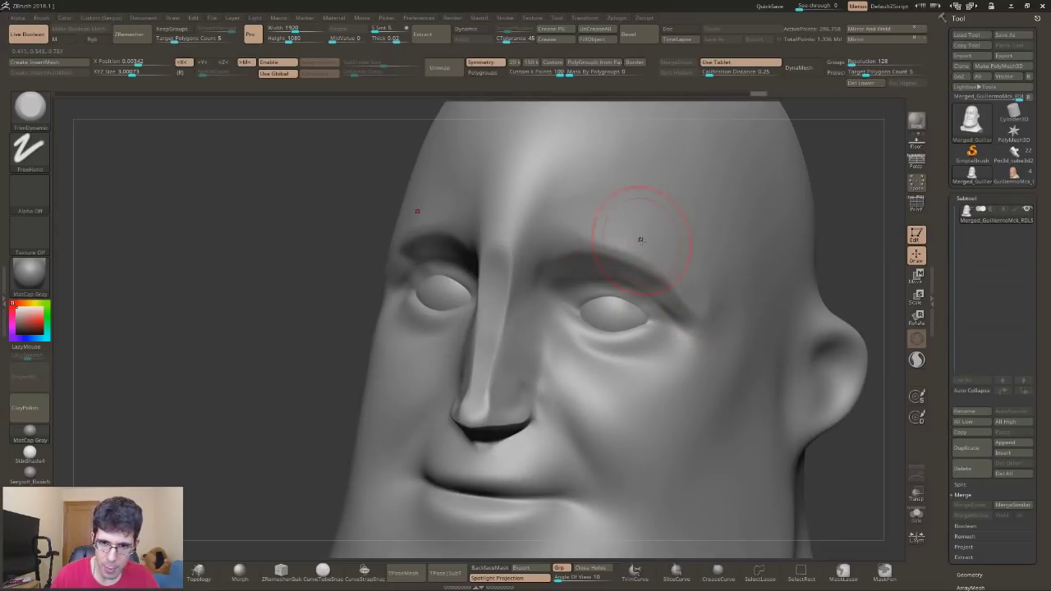
right_click_drag(694, 295, 672, 297)
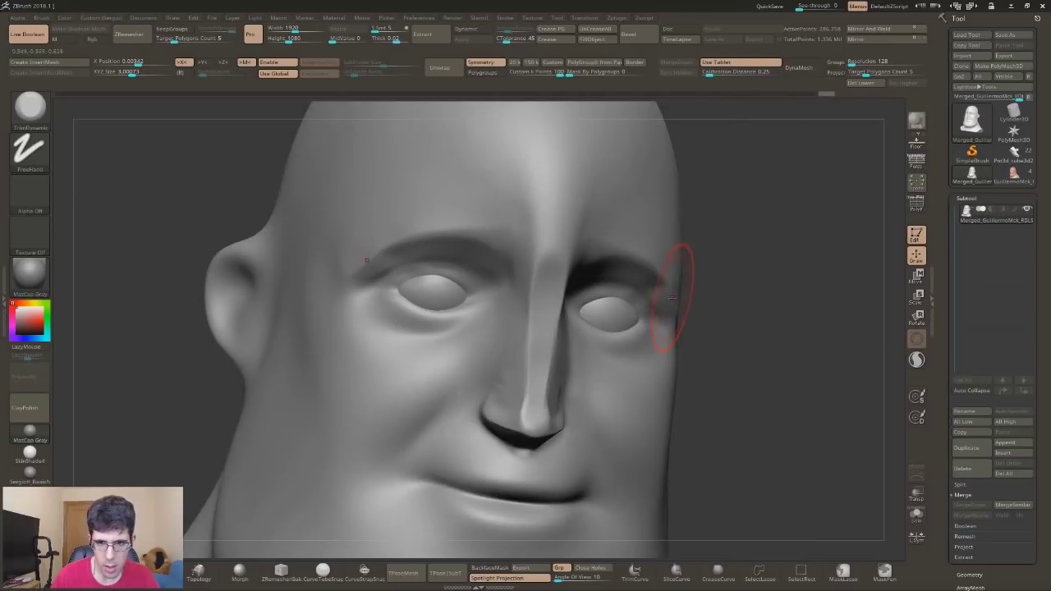
key("alt+Tab")
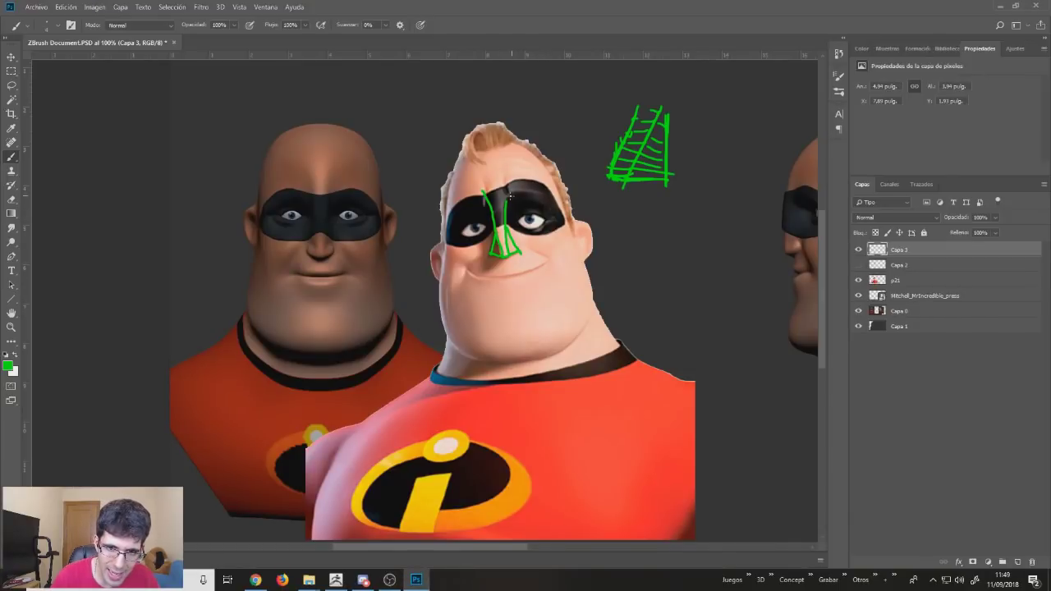
key("alt+Tab")
mouse_move(629, 230)
right_mouse_down()
mouse_move(615, 235)
mouse_move(629, 252)
mouse_move(540, 258)
right_mouse_up()
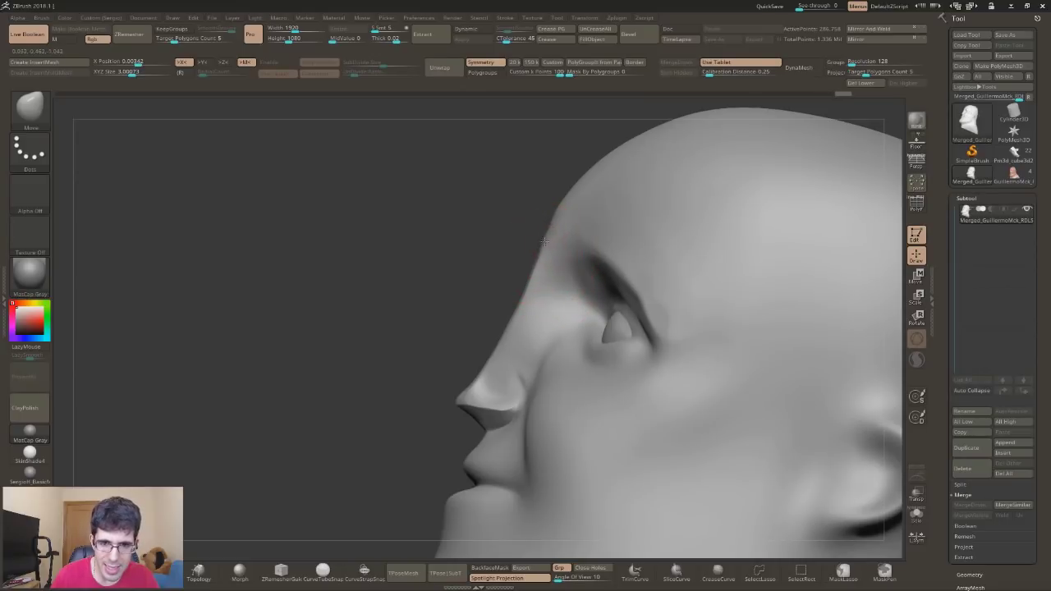
right_click_drag(517, 348, 520, 353)
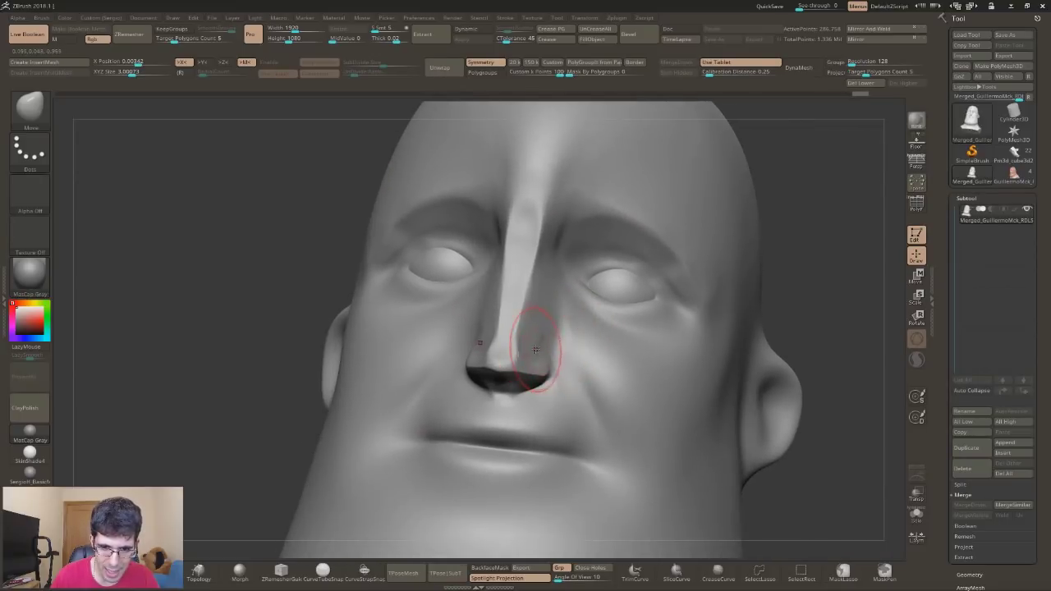
left_click_drag(530, 347, 542, 329)
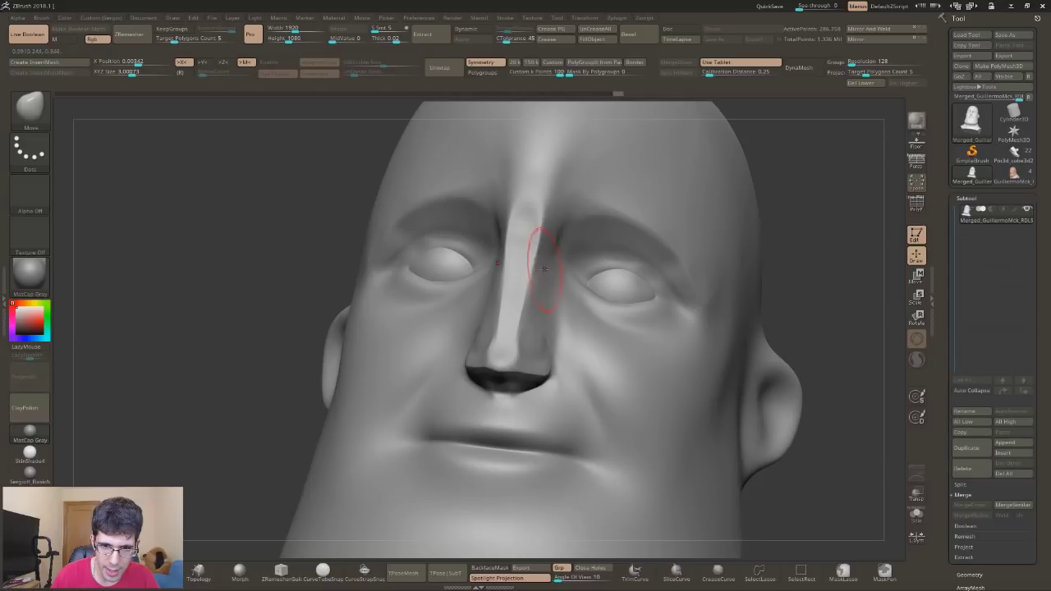
Hide the green Capa 3 nose sketch and compare the reference against the sculpt.
key("alt+Tab")
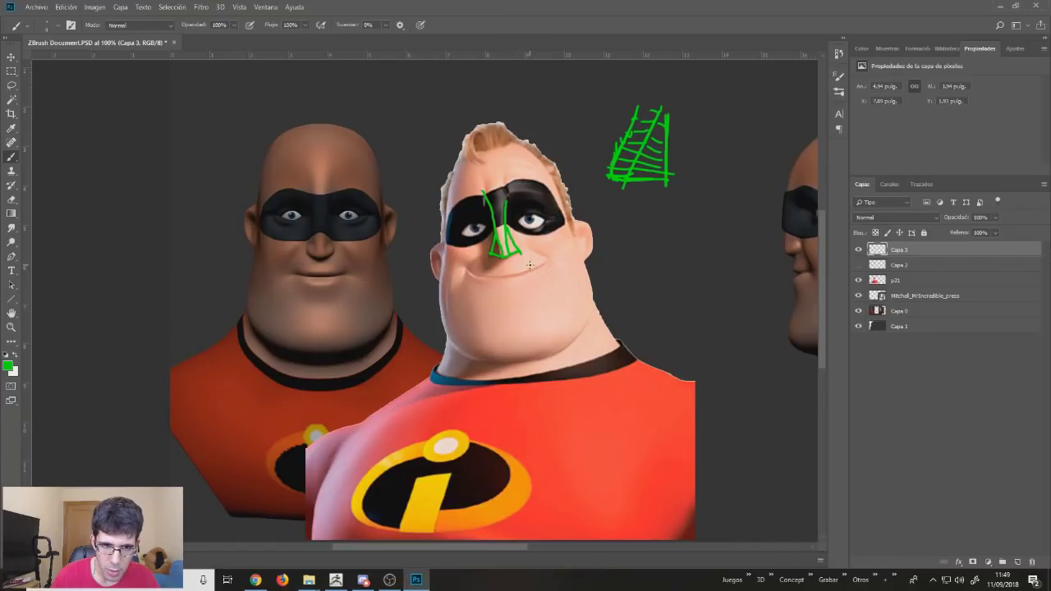
left_click(859, 249)
key("alt+Tab")
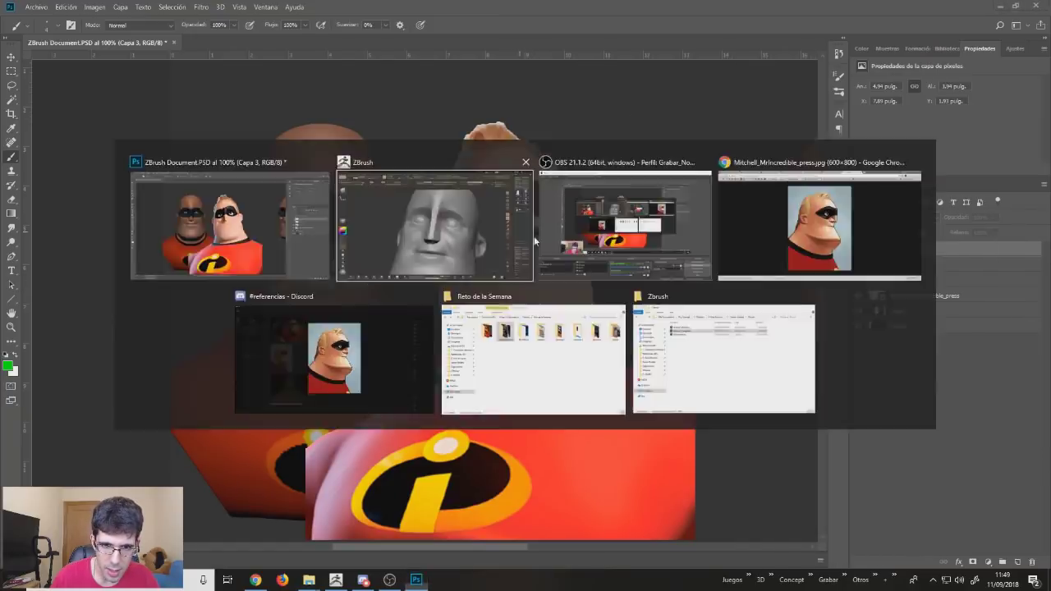
key("alt+Tab")
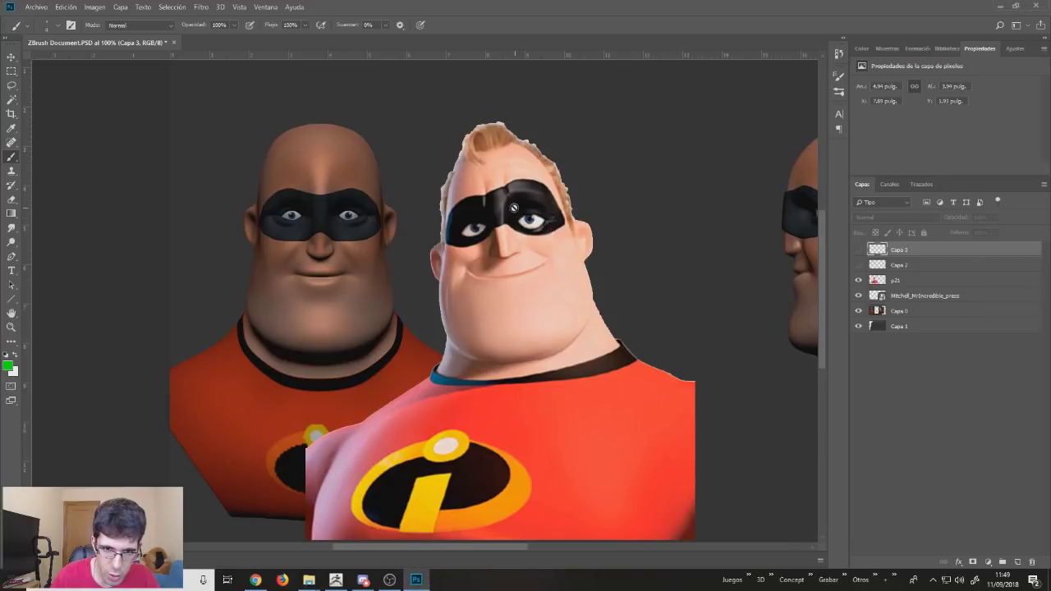
key("alt+Tab")
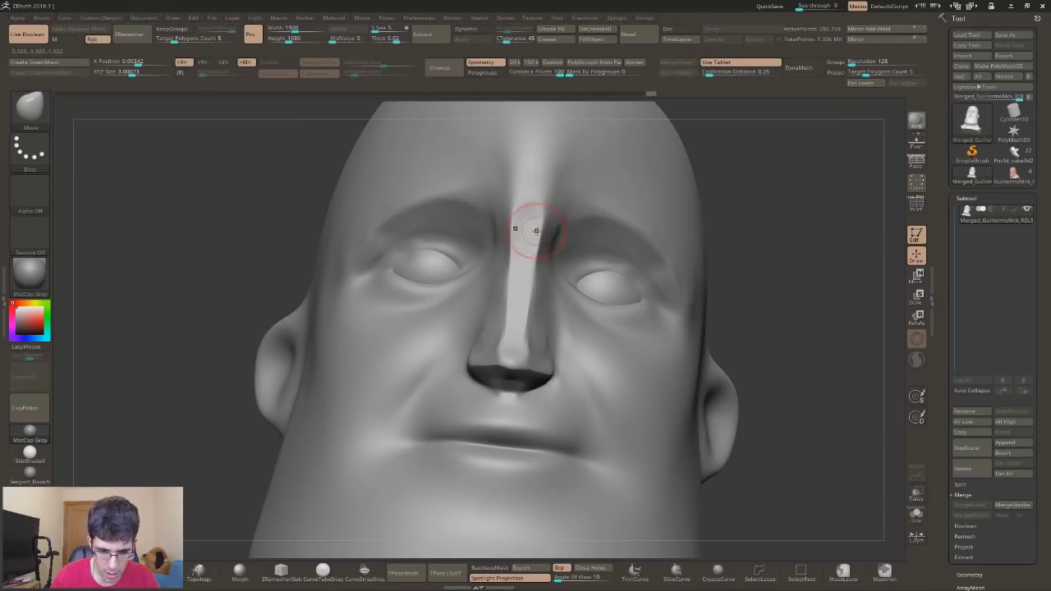
Pinch the shape along the nose bridge.
left_click_drag(219, 156, 423, 209)
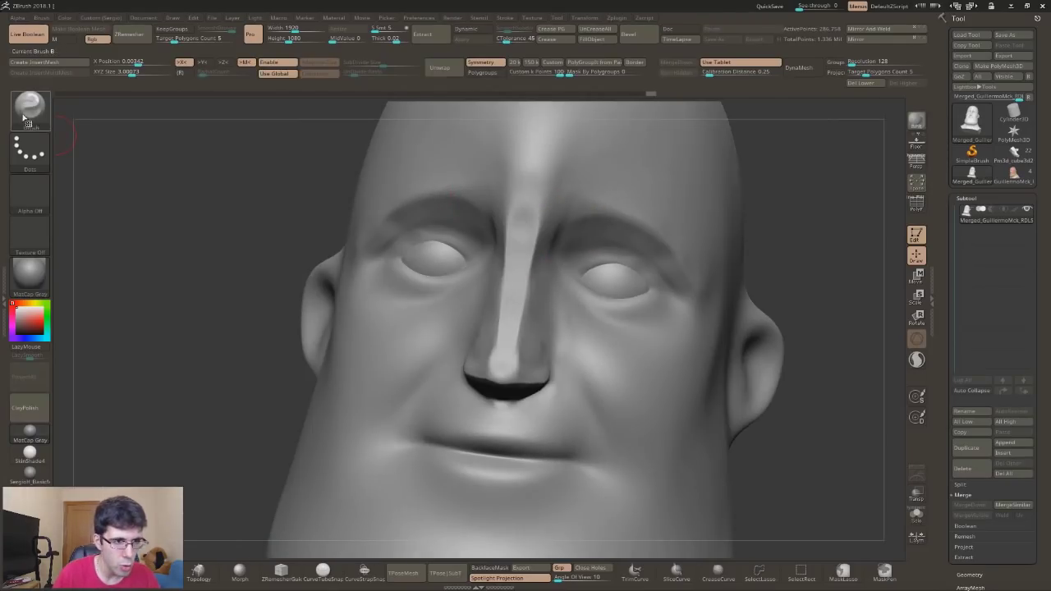
left_click_drag(540, 218, 593, 206)
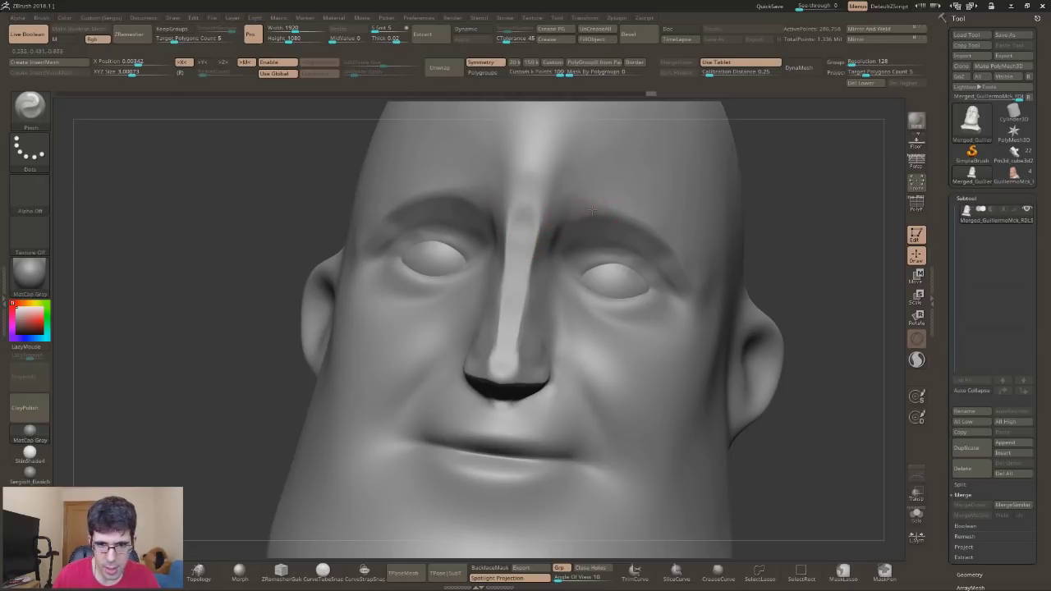
left_click_drag(536, 229, 542, 224)
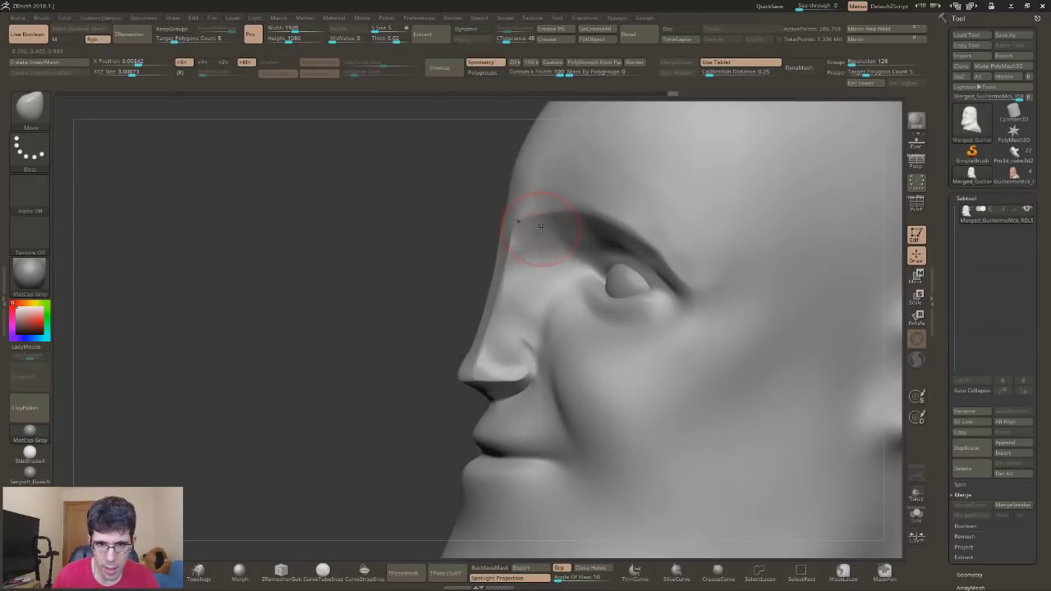
mouse_move(540, 225)
right_mouse_down()
mouse_move(556, 200)
mouse_move(545, 200)
mouse_move(542, 220)
right_mouse_up()
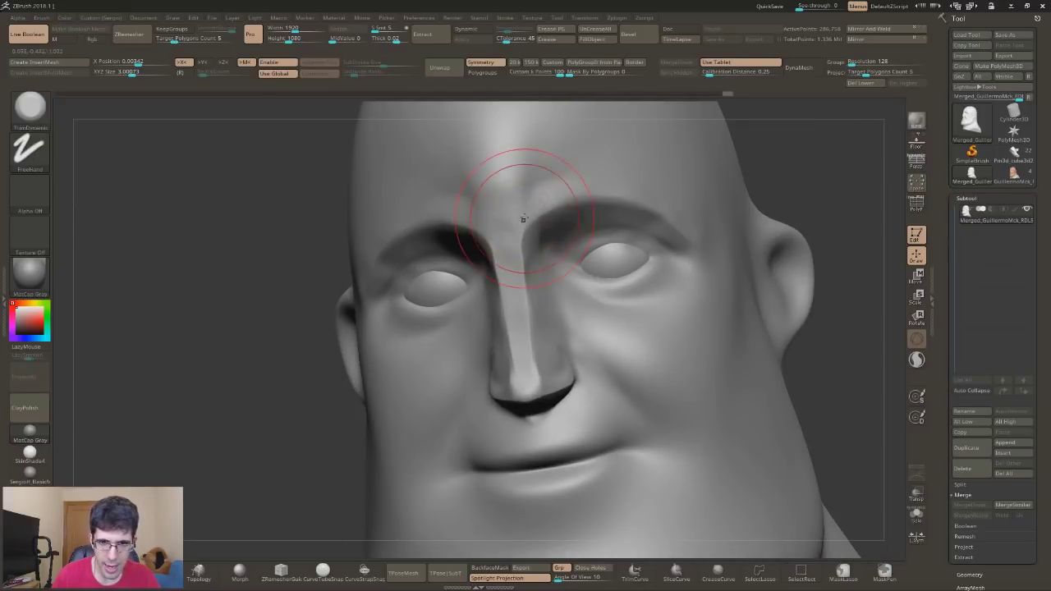
Flatten the lower forehead between the brows, smooth it, and nudge the bridge with Move.
left_click_drag(504, 222, 501, 160)
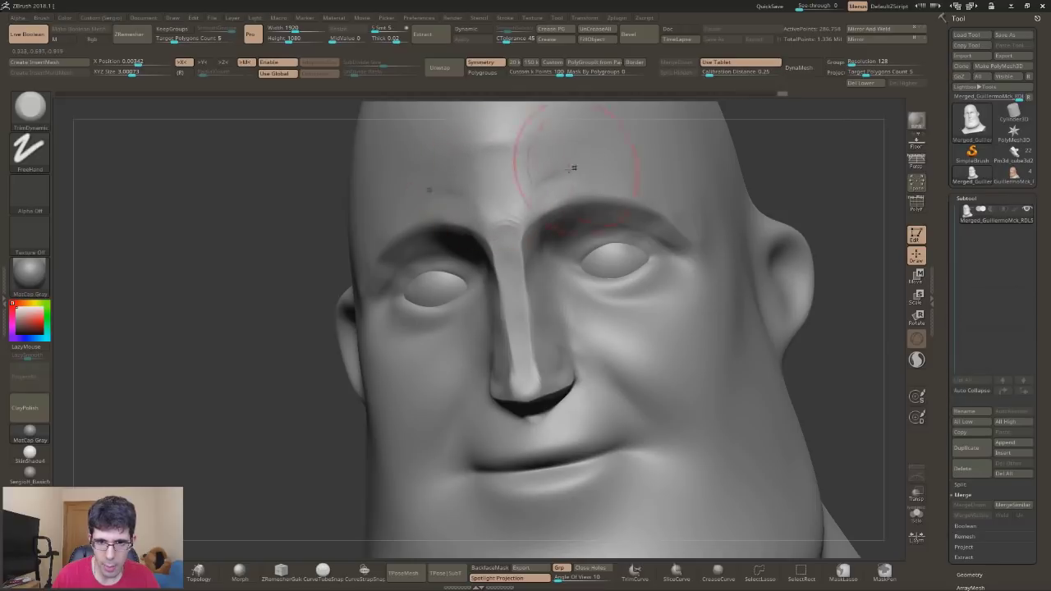
left_click_drag(496, 184, 478, 163, "shift")
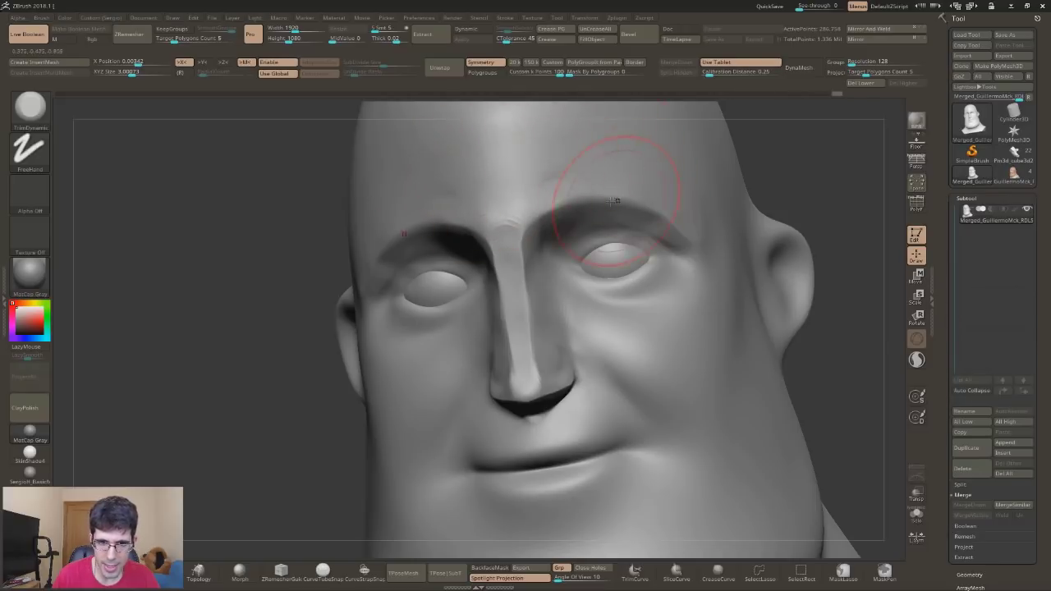
right_click_drag(622, 176, 710, 169)
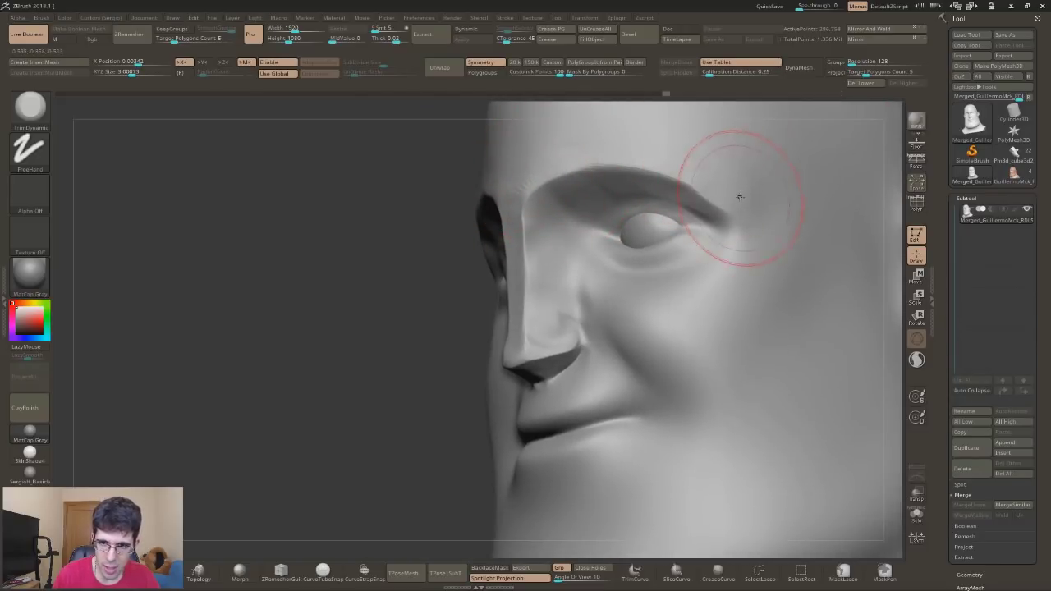
mouse_move(559, 238)
right_mouse_down()
mouse_move(504, 281)
mouse_move(539, 285)
right_mouse_up()
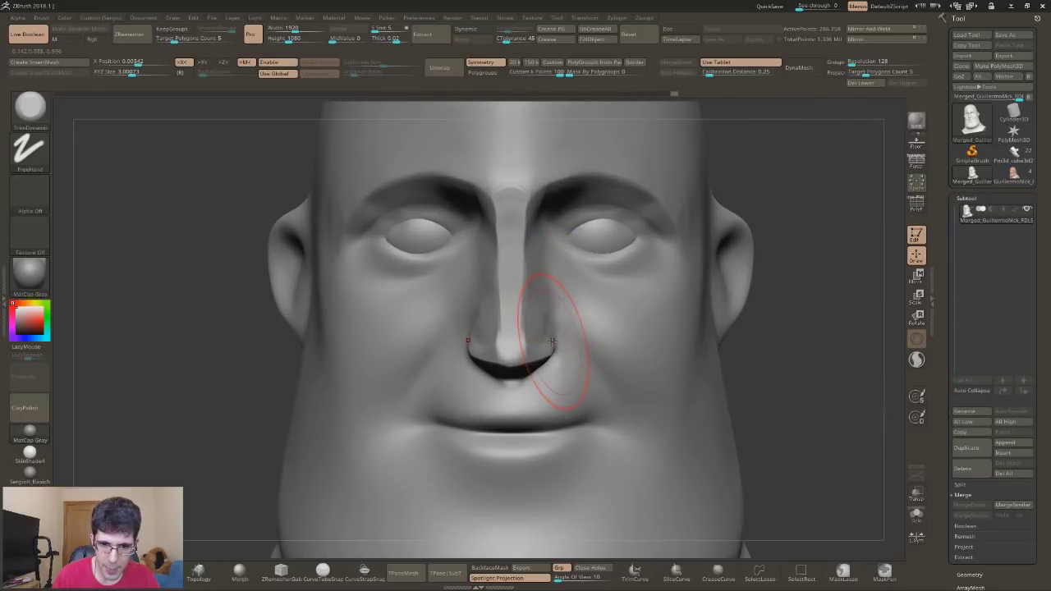
mouse_move(526, 228)
left_mouse_down()
mouse_move(575, 228)
mouse_move(575, 193)
left_mouse_up()
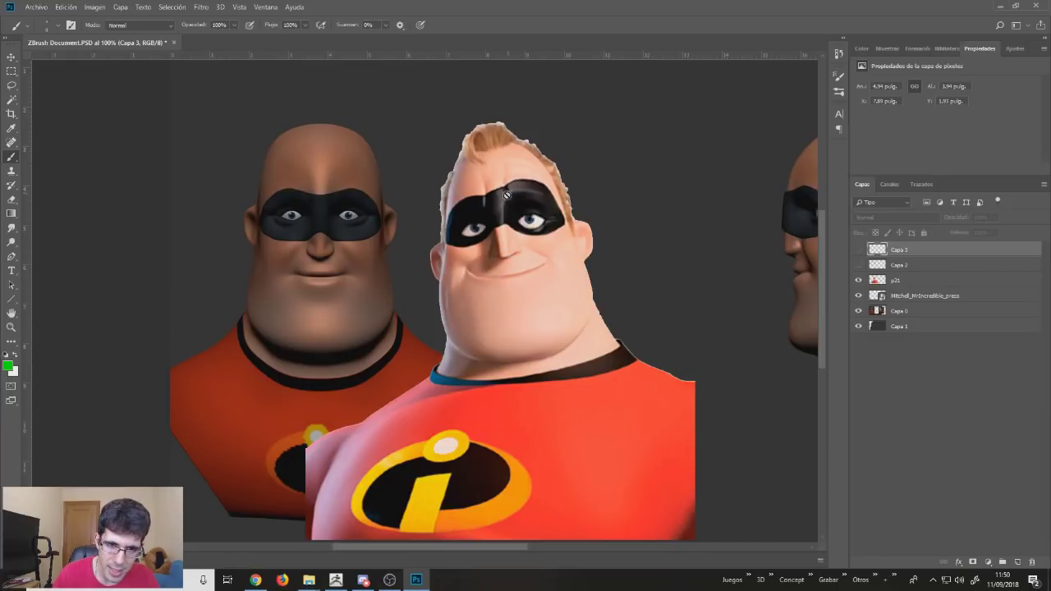
Reshape the nostril area and set the brush alpha to BrushAlpha.
key("alt+Tab")
mouse_move(572, 199)
right_mouse_down()
mouse_move(539, 304)
mouse_move(511, 223)
mouse_move(528, 232)
right_mouse_up()
left_click_drag(481, 271, 517, 295)
key("ctrl")
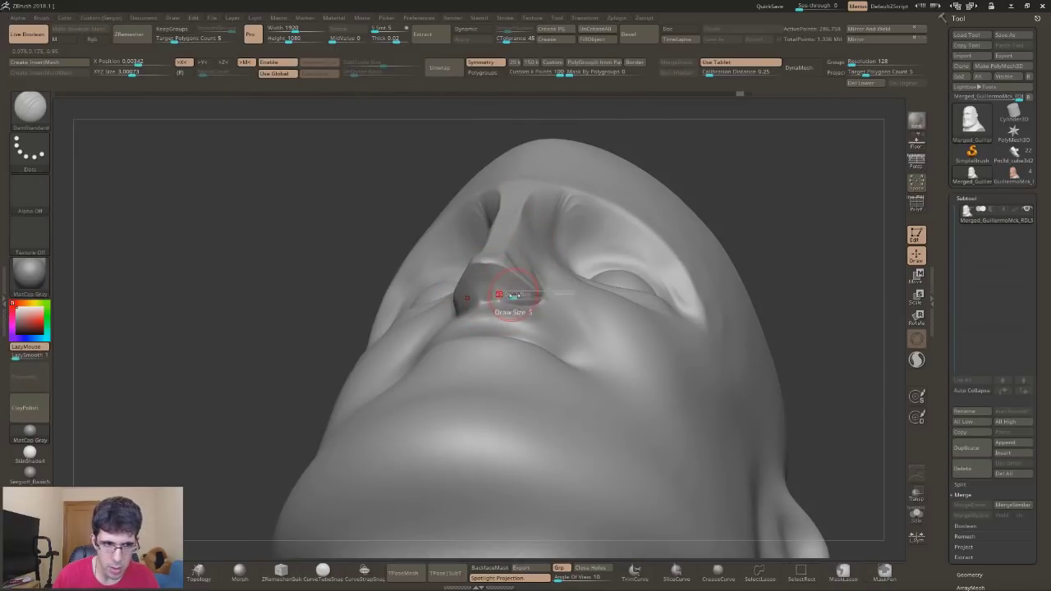
left_click(29, 194)
left_click(252, 205)
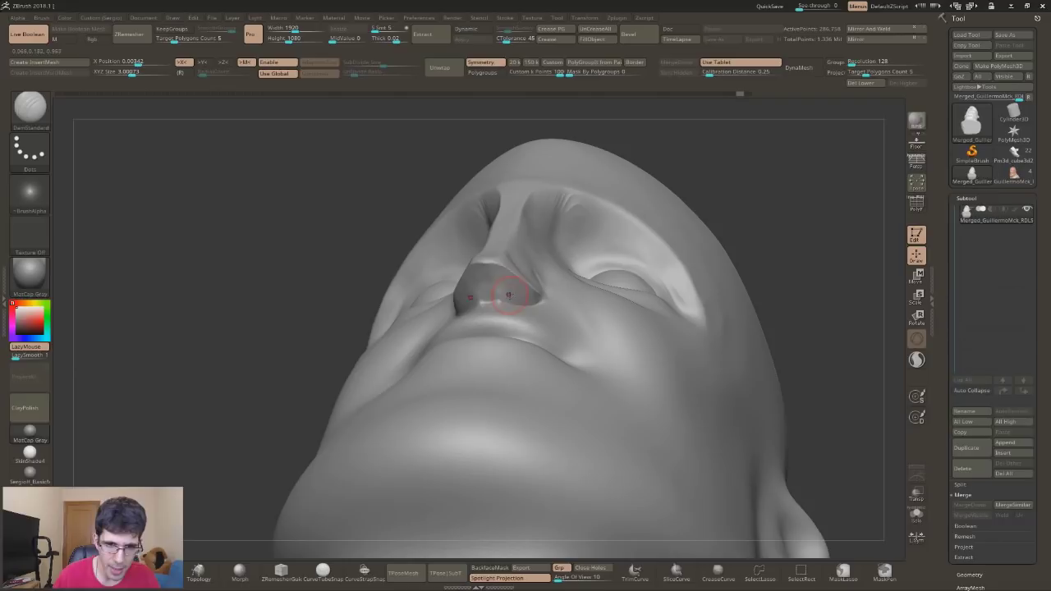
Build up the nostrils with ClayTubes (BCT), smooth them, and view the face front-on.
mouse_move(540, 289)
right_mouse_down()
mouse_move(504, 302)
mouse_move(535, 281)
right_mouse_up()
key("b")
key("c")
key("t")
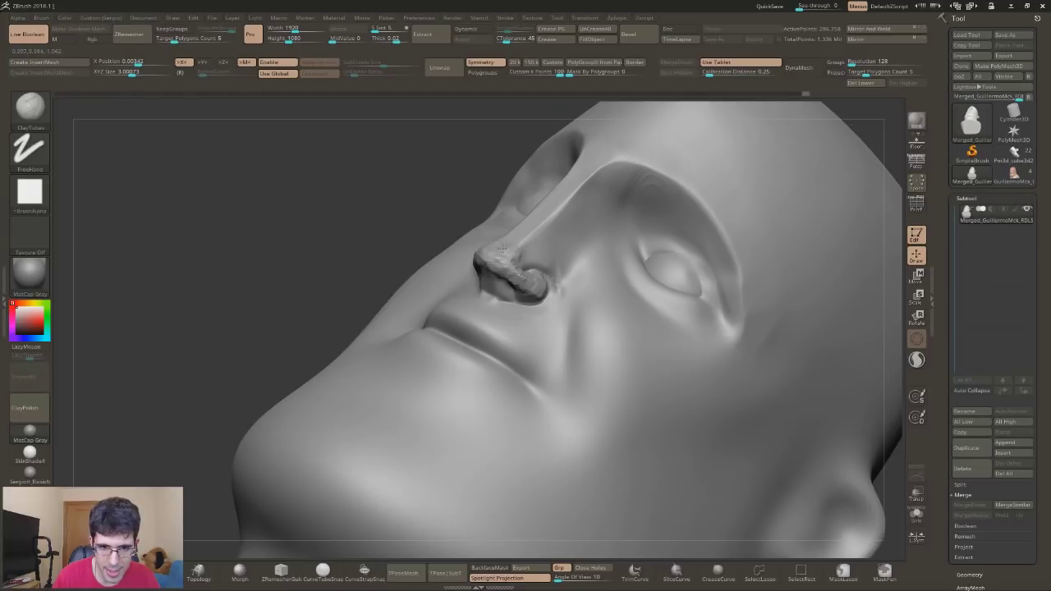
mouse_move(513, 251)
left_mouse_down("shift")
mouse_move(504, 261)
mouse_move(533, 286)
left_mouse_up("shift")
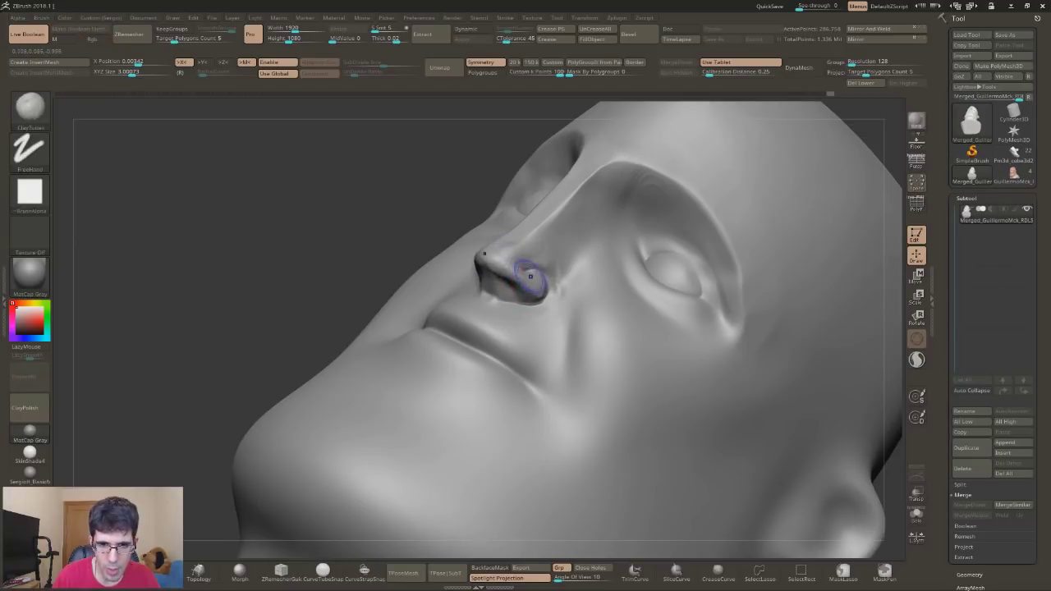
right_click_drag(550, 287, 579, 336)
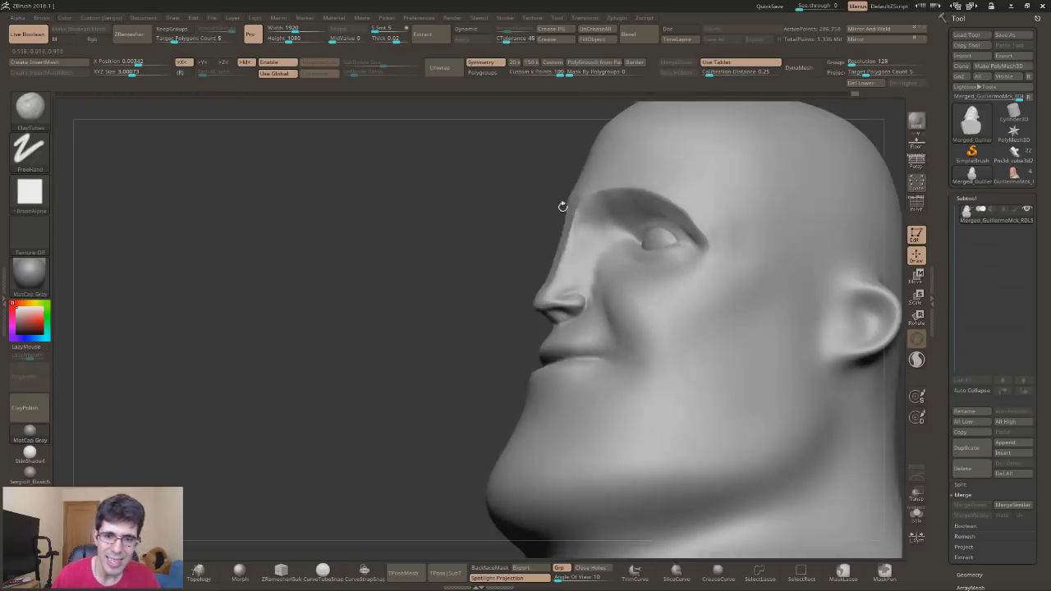
key("alt+Tab")
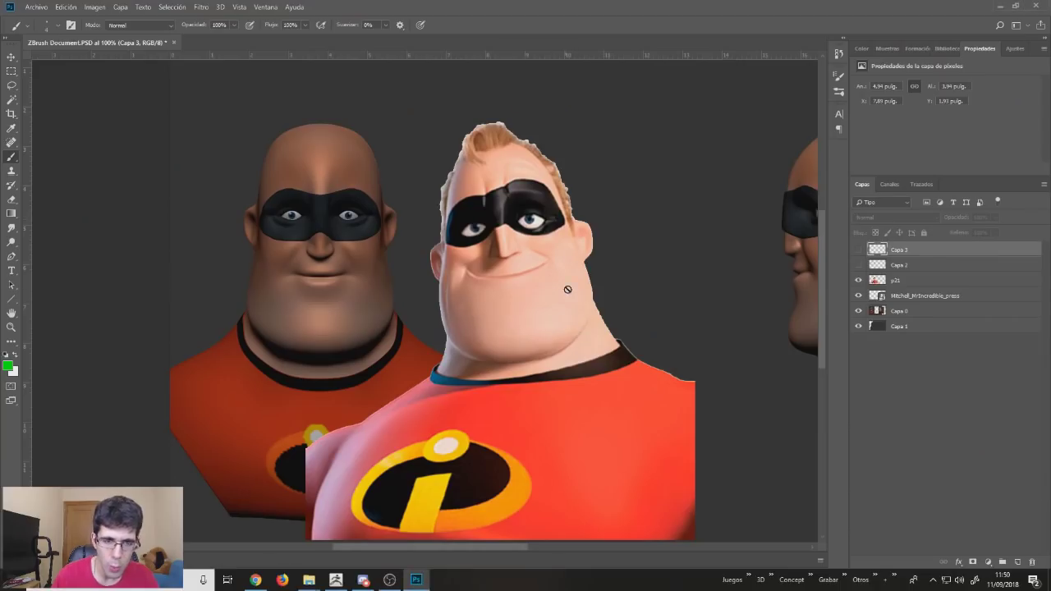
Bring the profile references into view and show the red Capa 2 sketch again.
mouse_move(662, 334)
left_mouse_down()
mouse_move(411, 335)
mouse_move(361, 349)
left_mouse_up()
left_click(859, 265)
left_click_drag(688, 294, 523, 305)
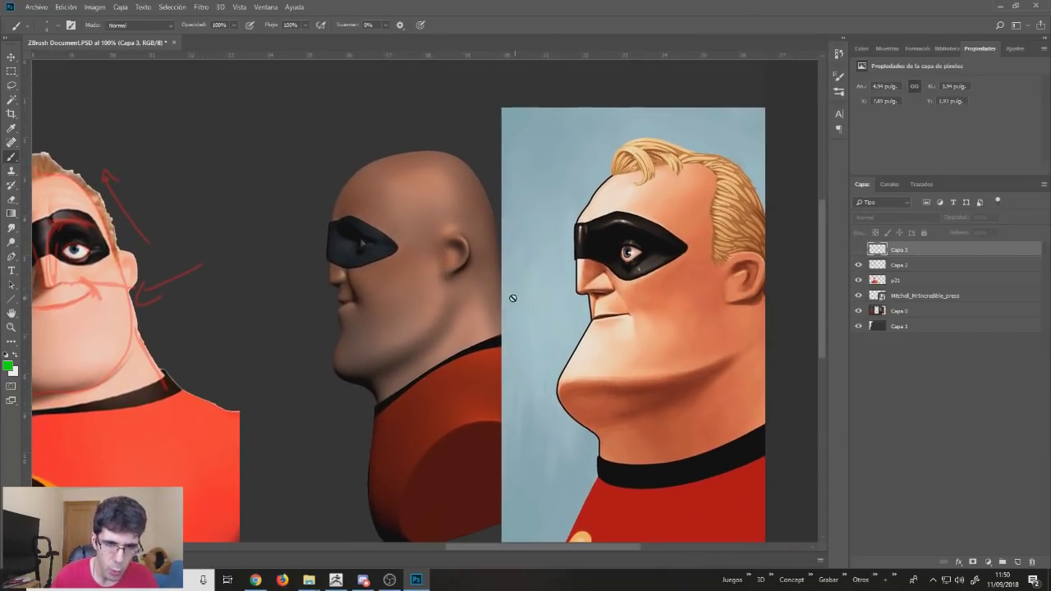
left_click(903, 265)
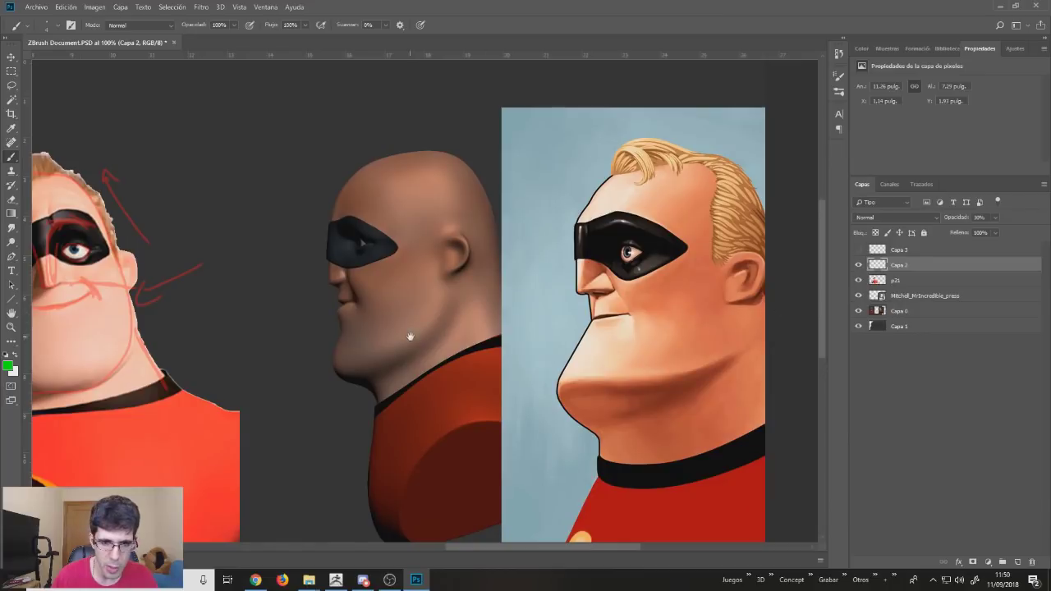
left_click_drag(410, 336, 430, 322)
mouse_move(575, 374)
left_mouse_down()
mouse_move(610, 317)
mouse_move(578, 371)
left_mouse_up()
key("ctrl+z")
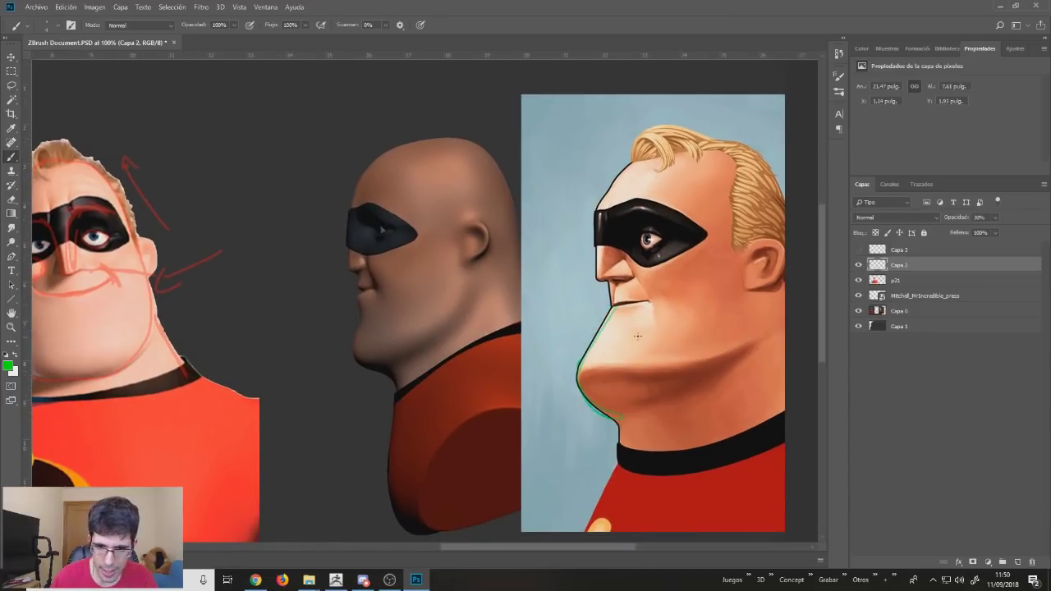
Make Capa 3 active and visible, and trace the reference's upper and lower jawline in green.
left_click(899, 250)
left_click(859, 250)
left_click_drag(579, 365, 615, 304)
left_click_drag(623, 423, 578, 399)
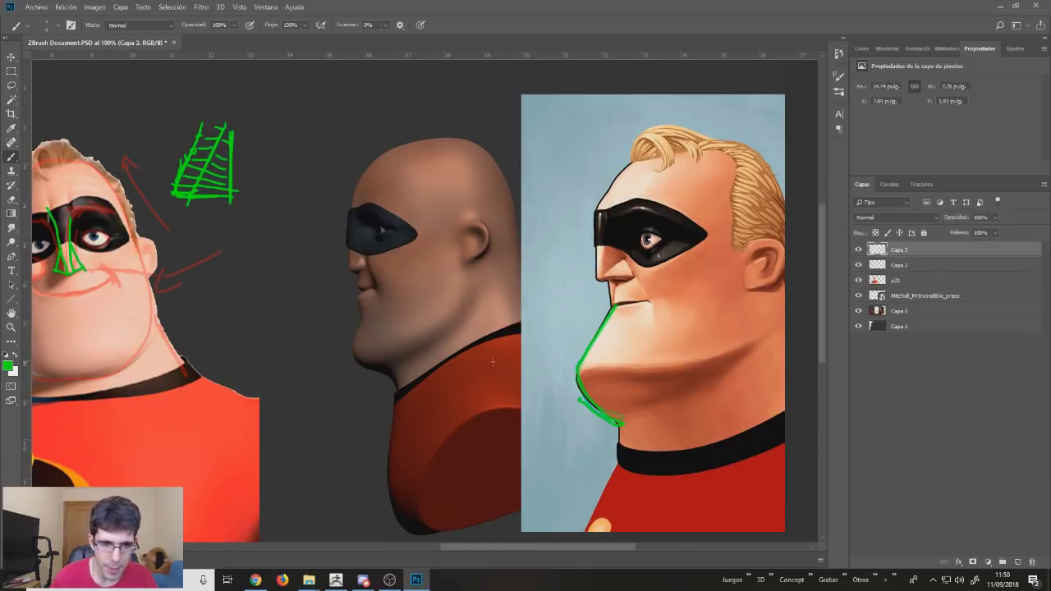
Draw green guide lines along the sculpt's chin and jawline, undoing the stray chin segments.
left_click_drag(359, 297, 338, 355)
key("ctrl+z")
mouse_move(358, 297)
left_mouse_down()
mouse_move(377, 362)
mouse_move(456, 325)
left_mouse_up()
key("ctrl+z")
key("ctrl+z")
left_click_drag(336, 351, 435, 326)
left_click_drag(386, 382, 472, 271)
Sketch the nose profile up to the mask edge and a short stroke near the forehead.
left_click_drag(380, 293, 385, 341)
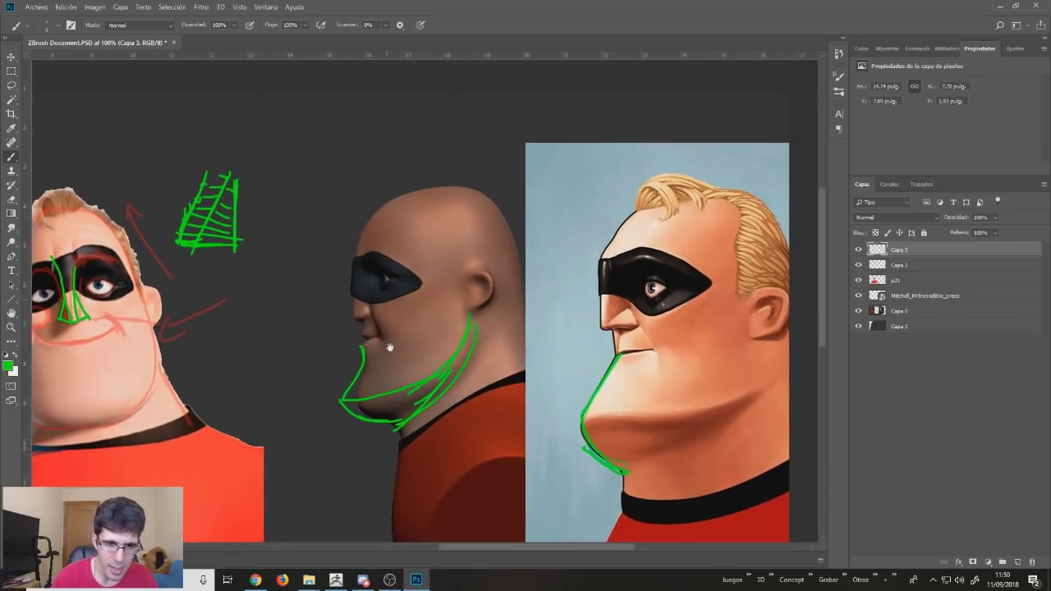
left_click_drag(348, 322, 353, 252)
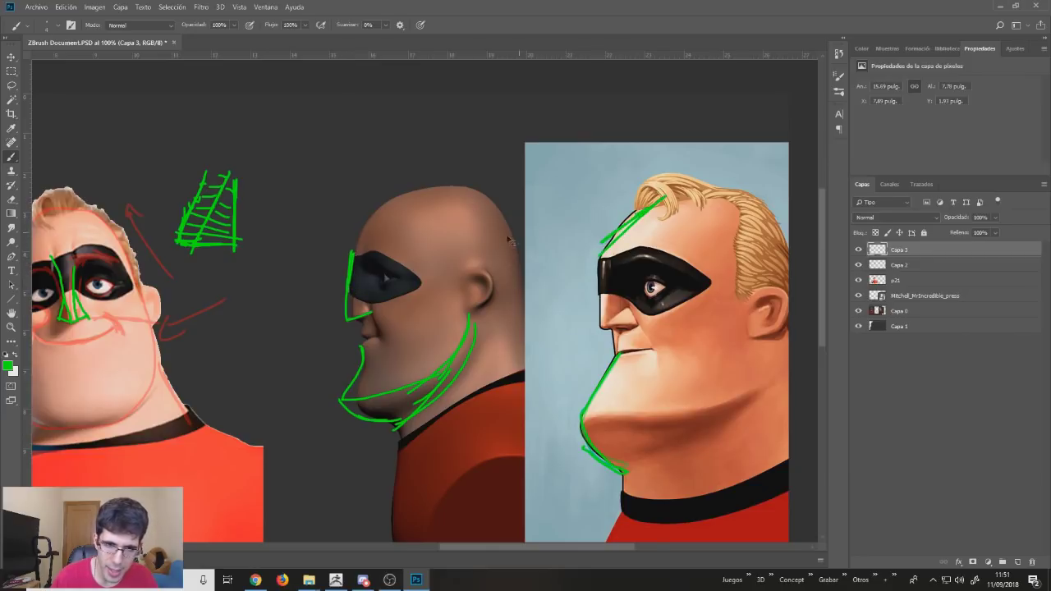
key("ctrl+z")
left_click_drag(360, 236, 402, 216)
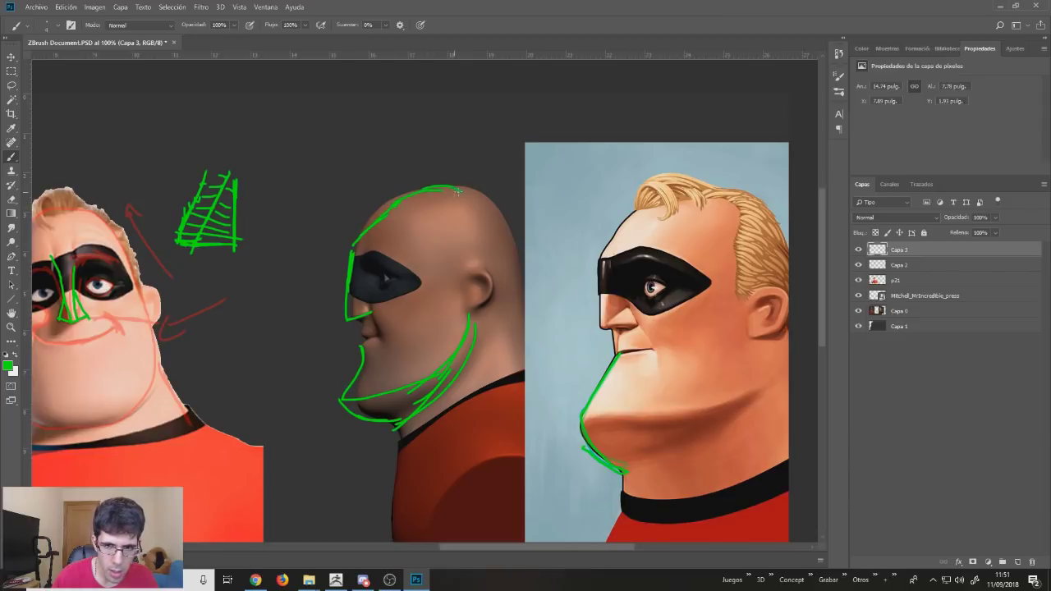
left_click_drag(454, 191, 346, 223)
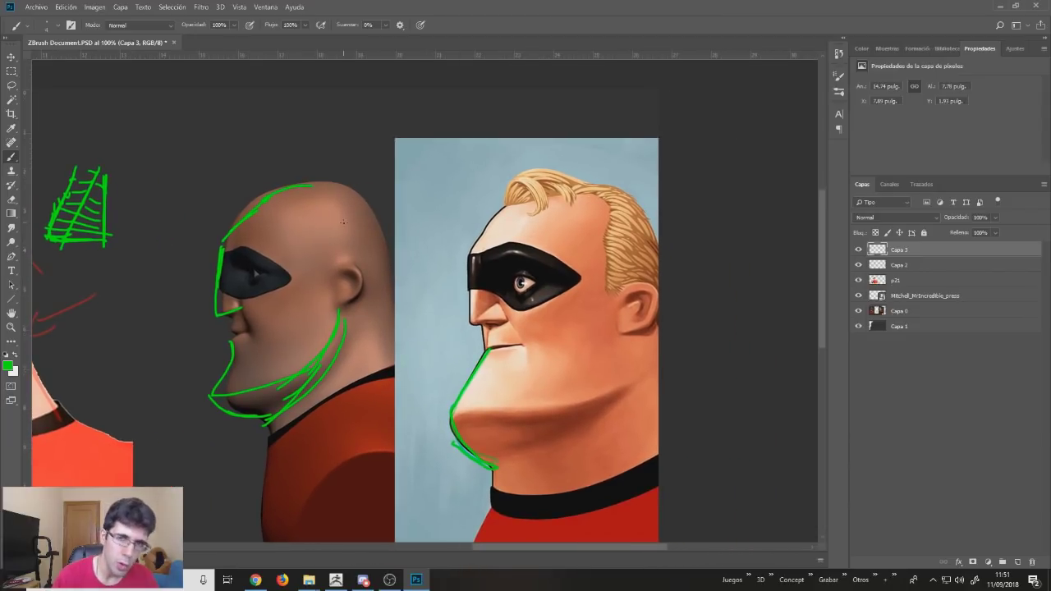
left_click_drag(346, 206, 354, 194)
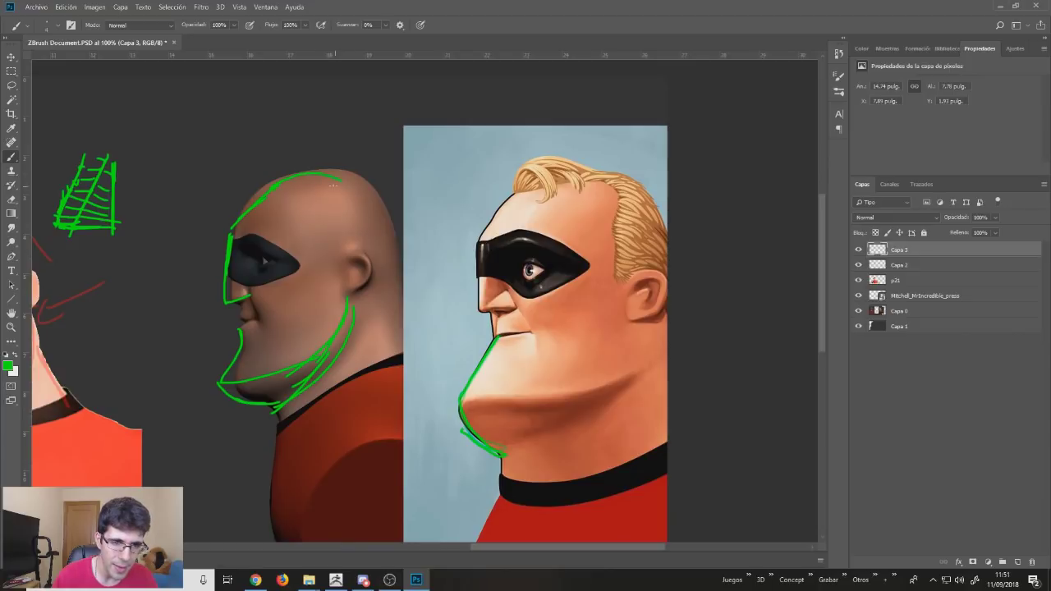
Extend the head outline down onto the reference and sketch an oval above the head.
key("ctrl+z")
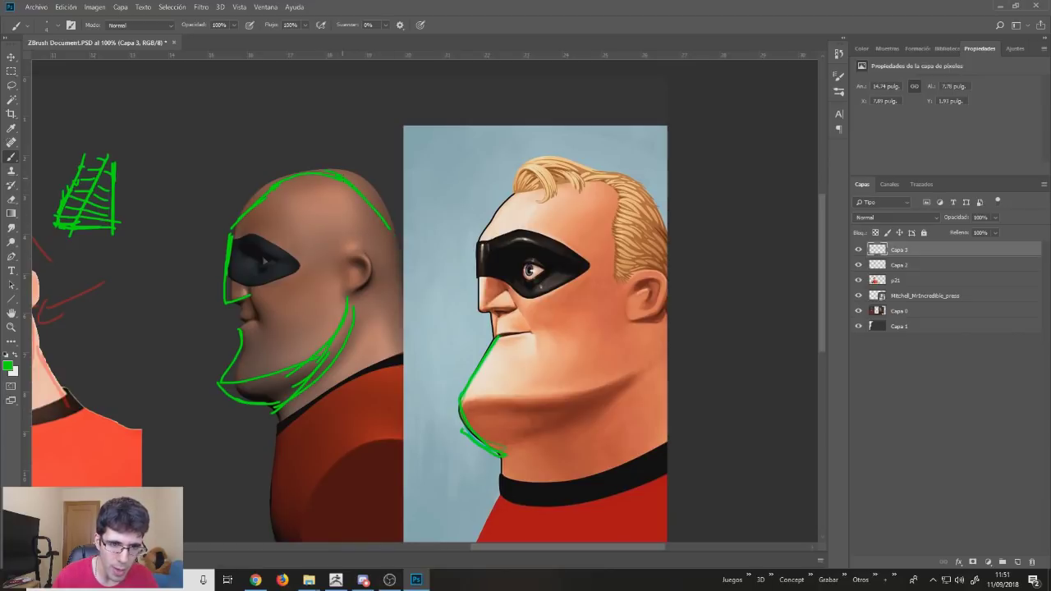
left_click_drag(401, 265, 440, 352)
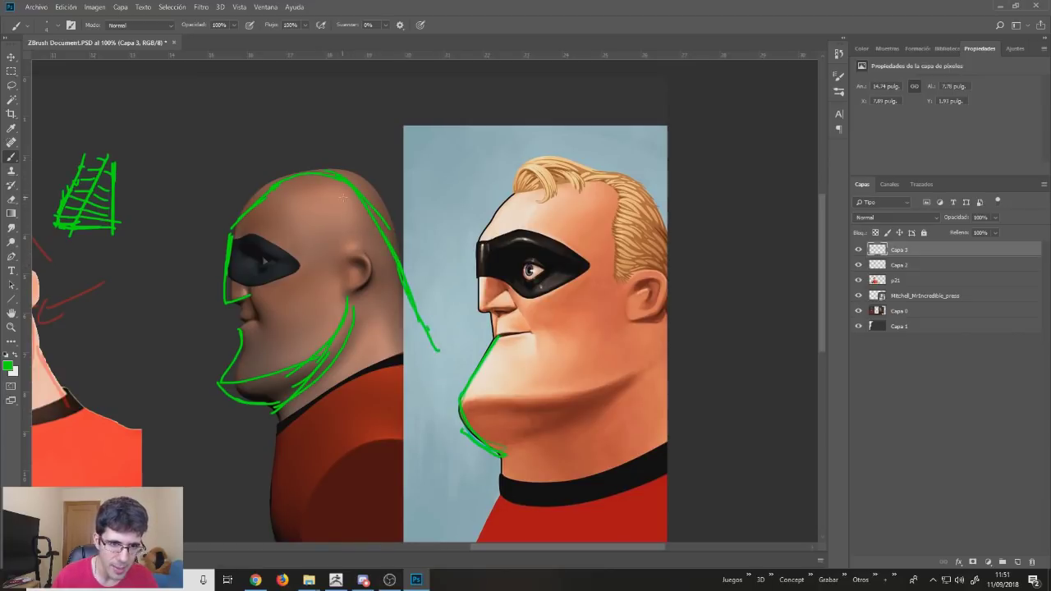
mouse_move(362, 146)
left_mouse_down()
mouse_move(394, 237)
mouse_move(396, 225)
left_mouse_up()
key("ctrl+z")
mouse_move(215, 171)
left_mouse_down()
mouse_move(263, 163)
mouse_move(215, 174)
left_mouse_up()
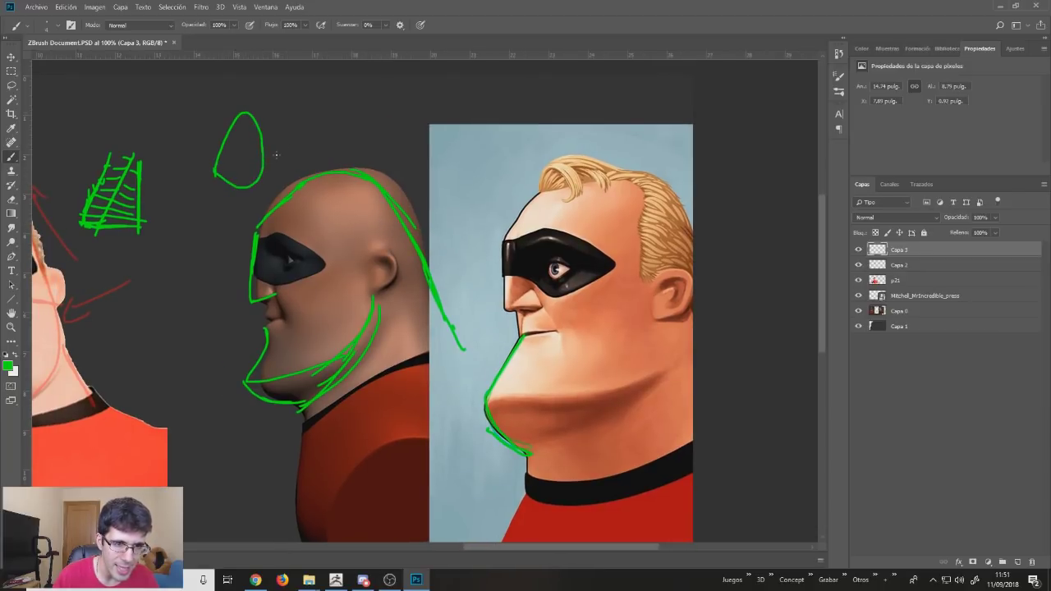
Draw a second green shape beside the oval, discarding the back-of-head strokes.
left_click_drag(306, 102, 299, 153)
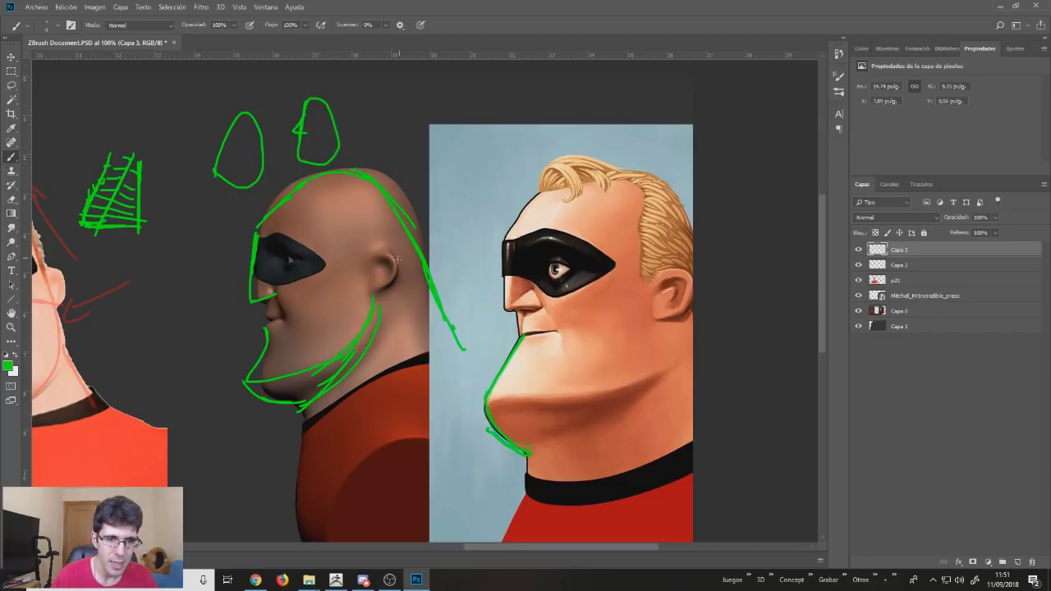
left_click_drag(397, 259, 364, 286)
left_click_drag(391, 245, 393, 286)
key("ctrl+z")
key("ctrl+z")
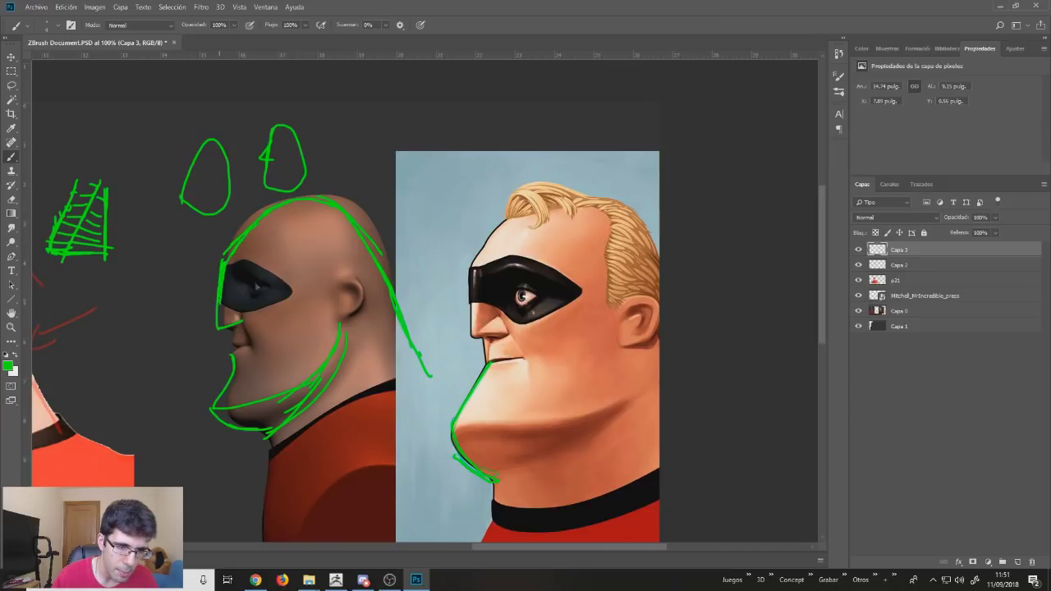
Draw an arrowed green line across the reference's cheek from mask corner to mouth.
left_click_drag(258, 327, 293, 301)
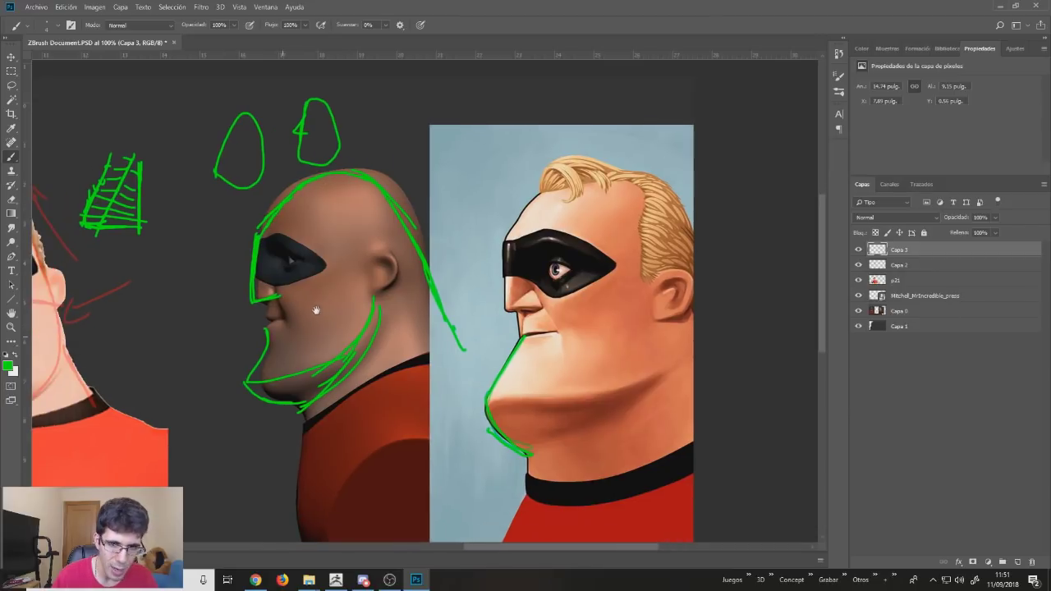
left_click_drag(541, 283, 565, 336)
key("ctrl+z")
mouse_move(538, 282)
left_mouse_down()
mouse_move(567, 335)
mouse_move(607, 317)
left_mouse_up()
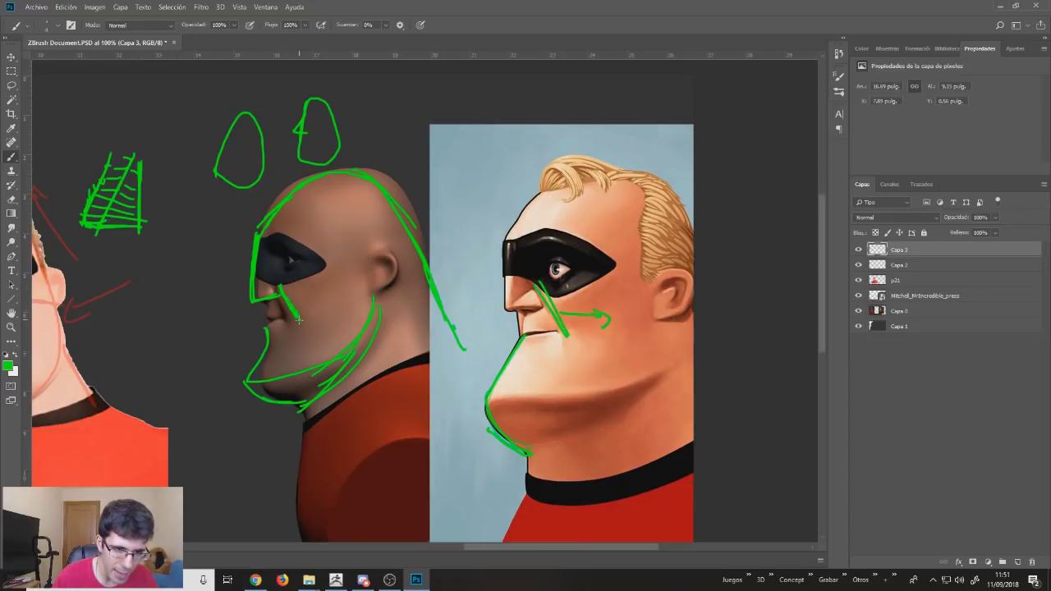
Brush a green ring inside the bust's eye, undoing the small stray eye stroke.
left_click_drag(312, 331, 339, 323)
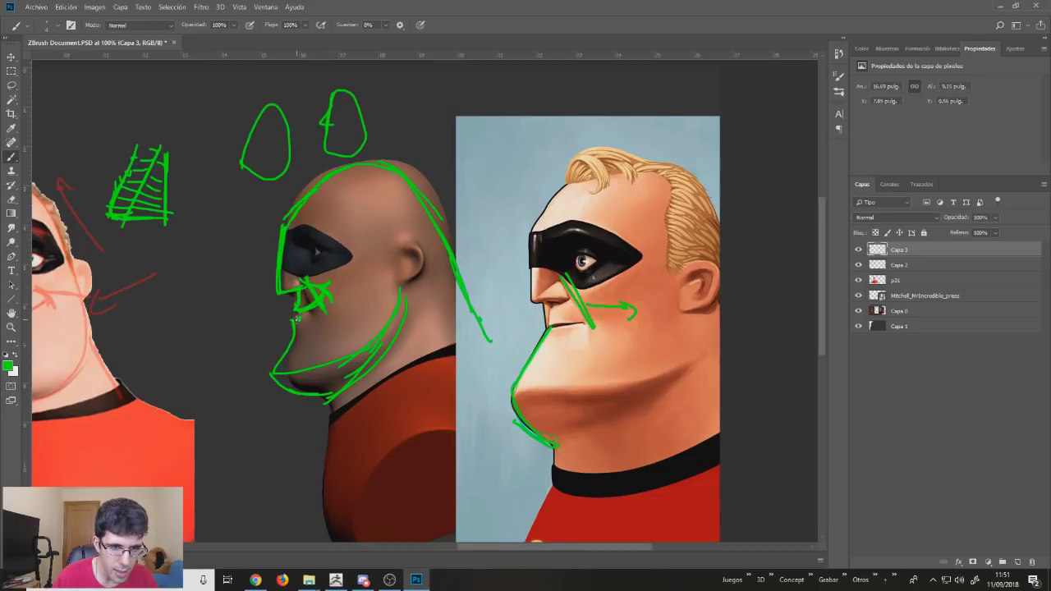
left_click_drag(363, 289, 314, 318)
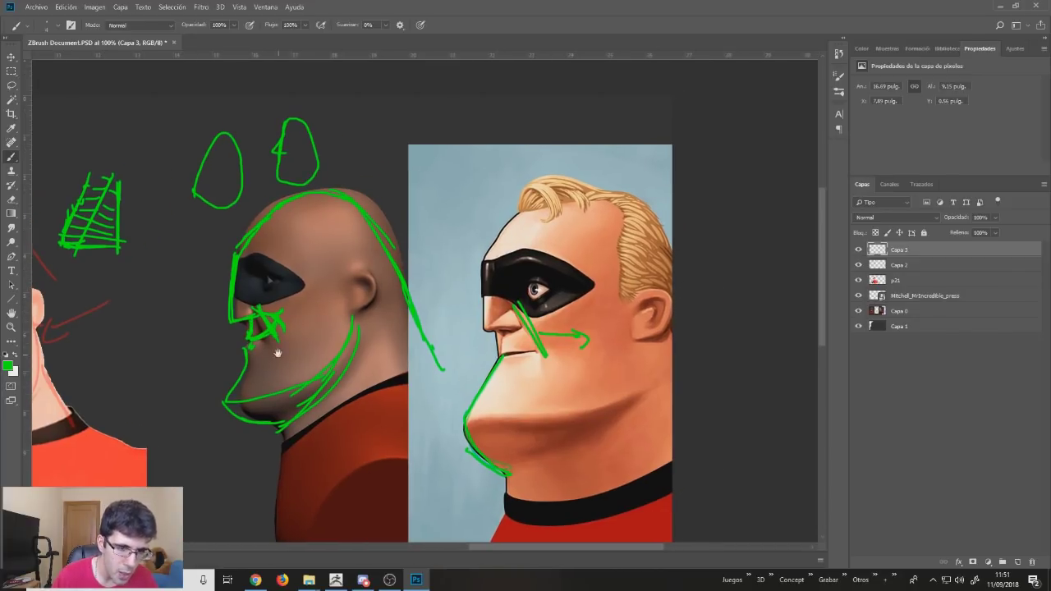
left_click_drag(277, 353, 314, 364)
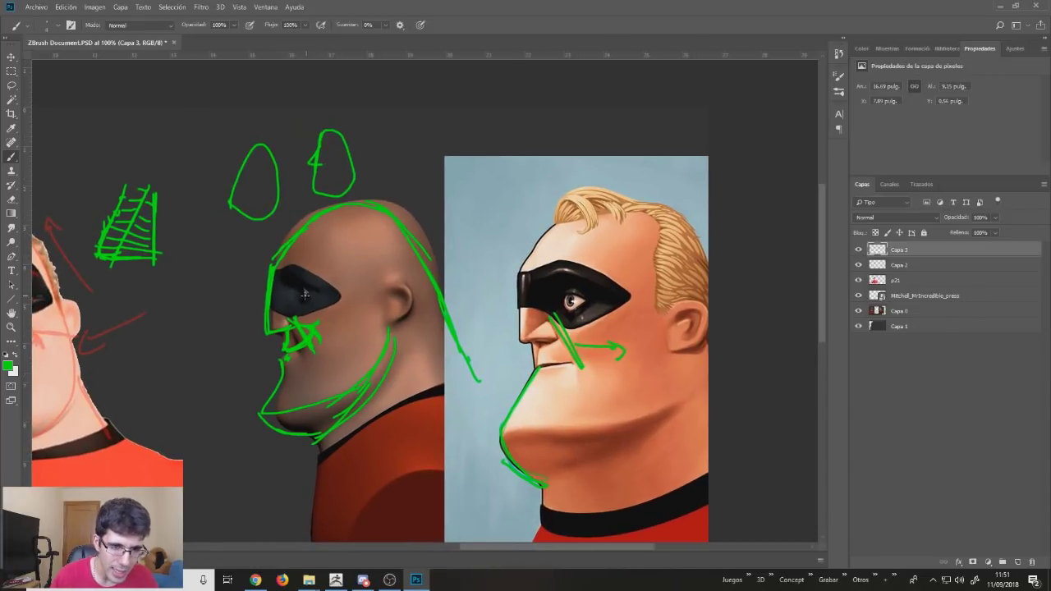
key("ctrl+z")
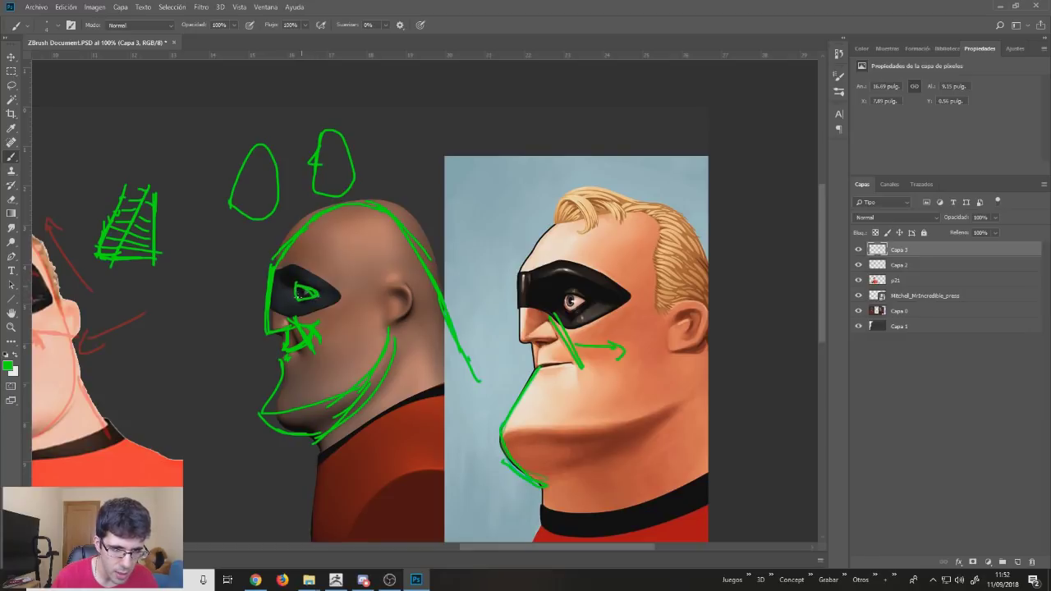
Add green arcs across the crown of the bust's head.
left_click_drag(342, 331, 386, 309)
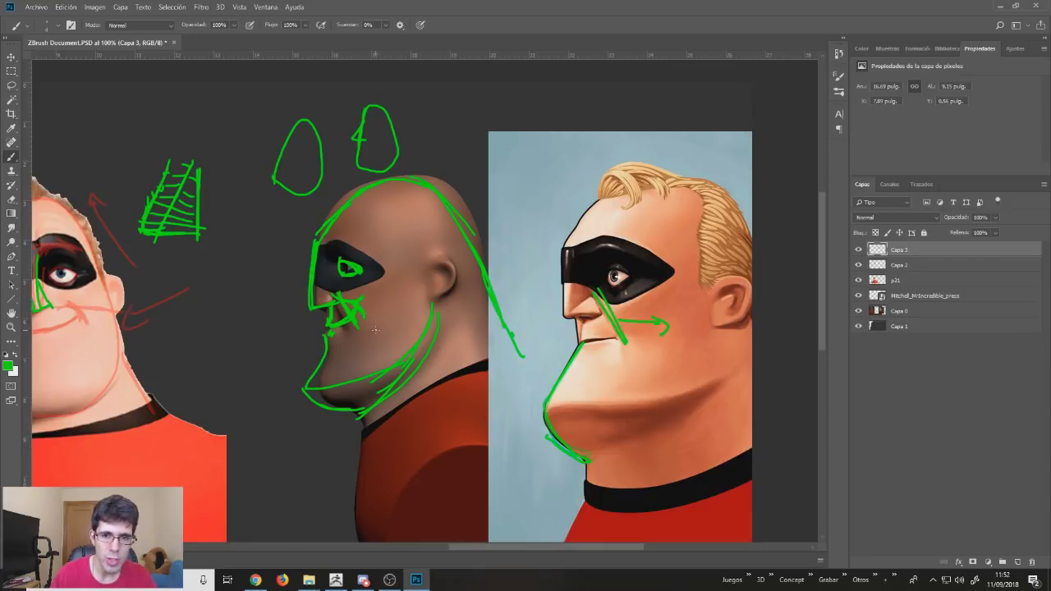
left_click_drag(380, 312, 390, 335)
left_click_drag(343, 232, 415, 195)
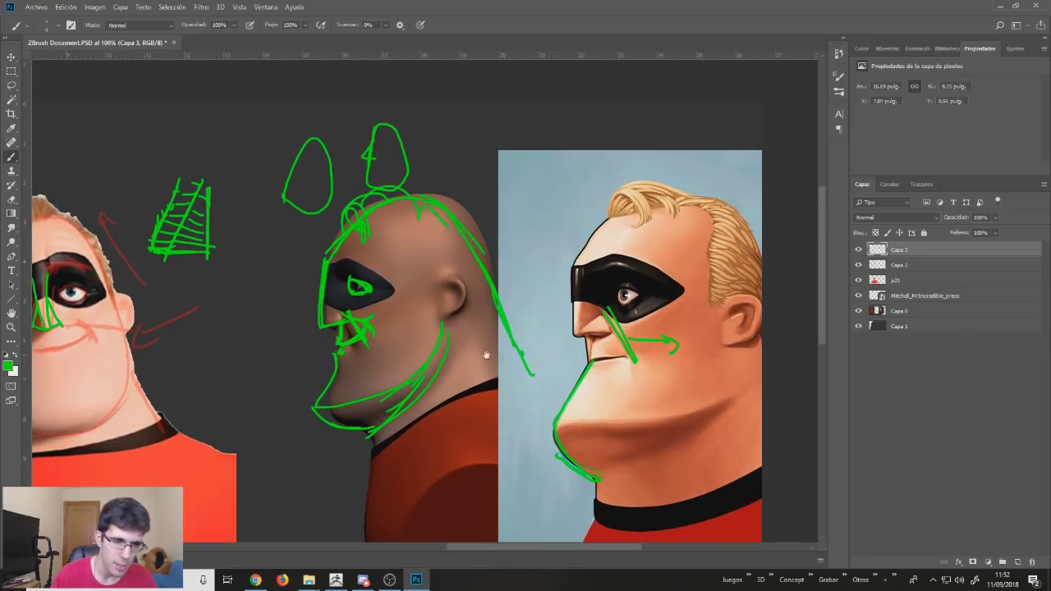
left_click_drag(498, 358, 484, 215)
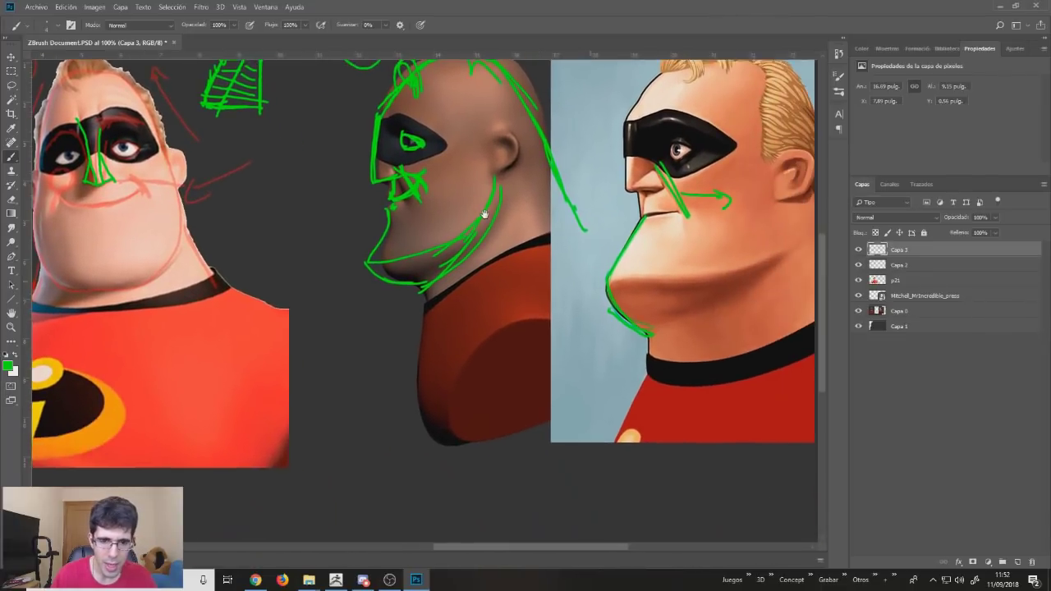
Draw a long green line down the sculpt's back, redoing it until it sits right.
left_click_drag(417, 293, 412, 402)
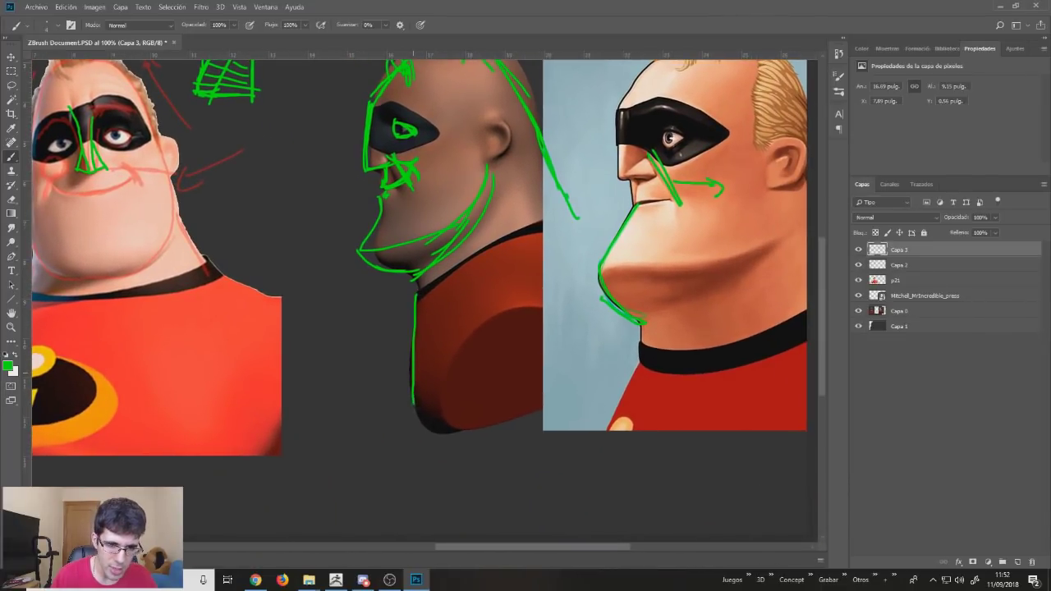
key("ctrl+z")
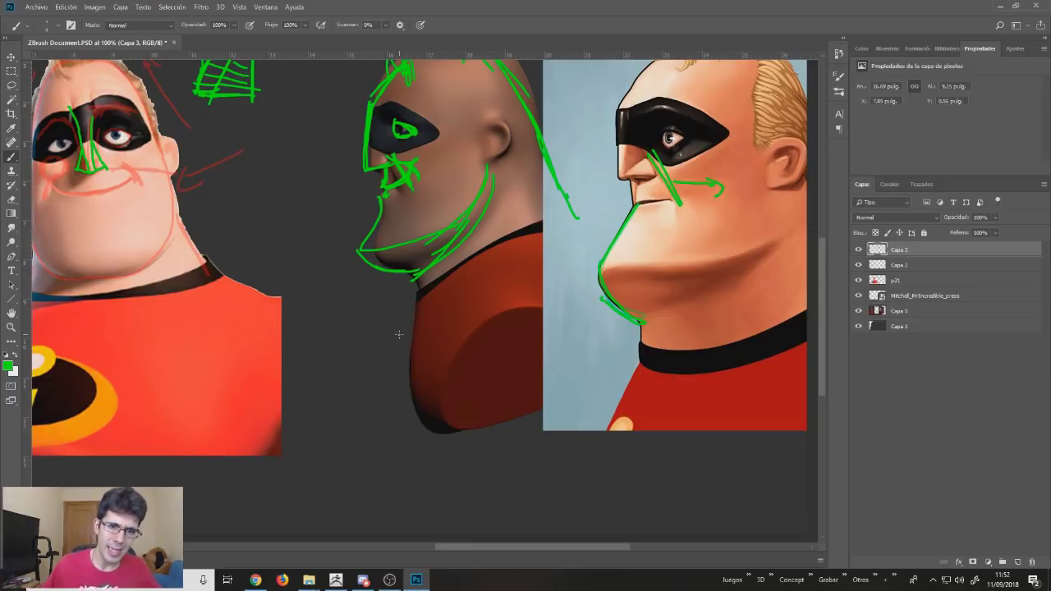
left_click_drag(420, 289, 361, 452)
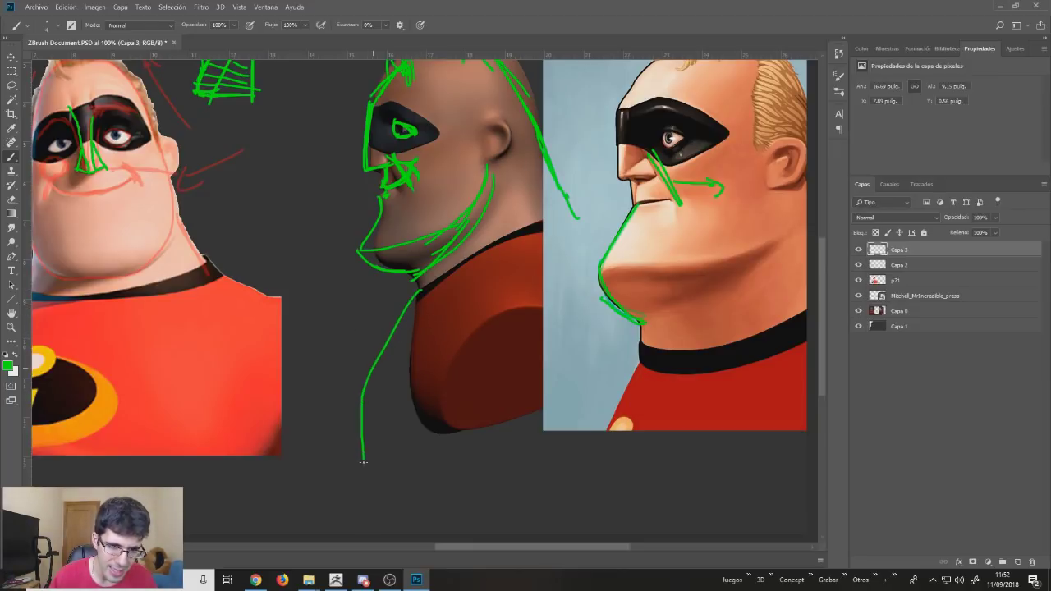
key("ctrl+z")
left_click_drag(425, 304, 363, 485)
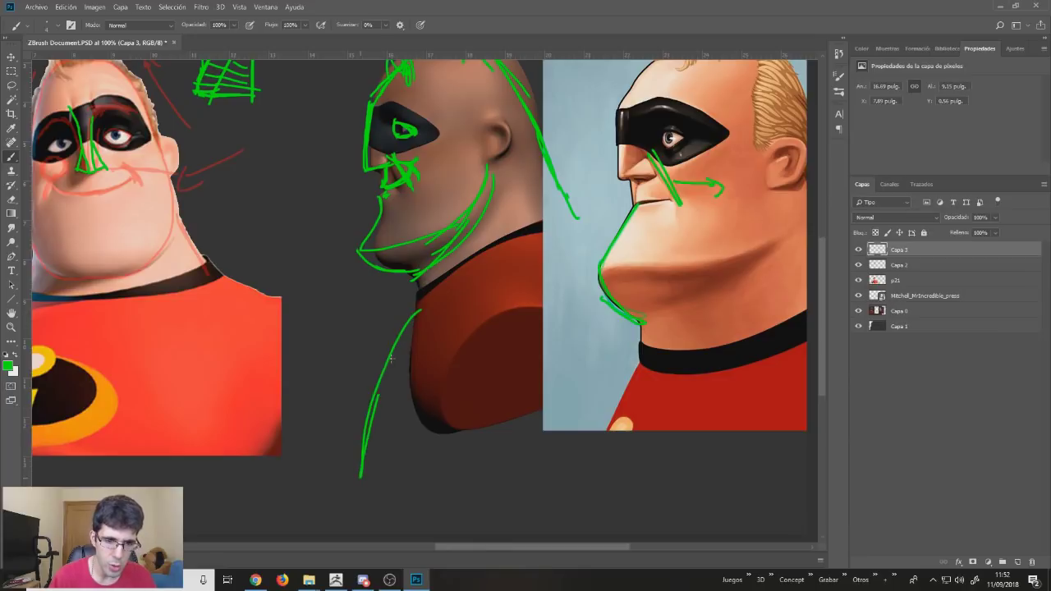
left_click_drag(446, 324, 465, 363)
left_click_drag(386, 248, 323, 212)
Add green lines down from the reference portrait's jaw and zoom out to 66.7%.
mouse_move(527, 219)
left_mouse_down()
mouse_move(557, 280)
mouse_move(574, 391)
left_mouse_up()
left_click_drag(575, 354, 543, 475)
left_click_drag(566, 303, 528, 486)
left_click_drag(497, 364, 505, 429)
mouse_move(494, 389)
left_mouse_down("ctrl")
mouse_move(465, 316)
mouse_move(493, 312)
mouse_move(504, 348)
mouse_move(531, 331)
mouse_move(525, 350)
left_mouse_up("ctrl")
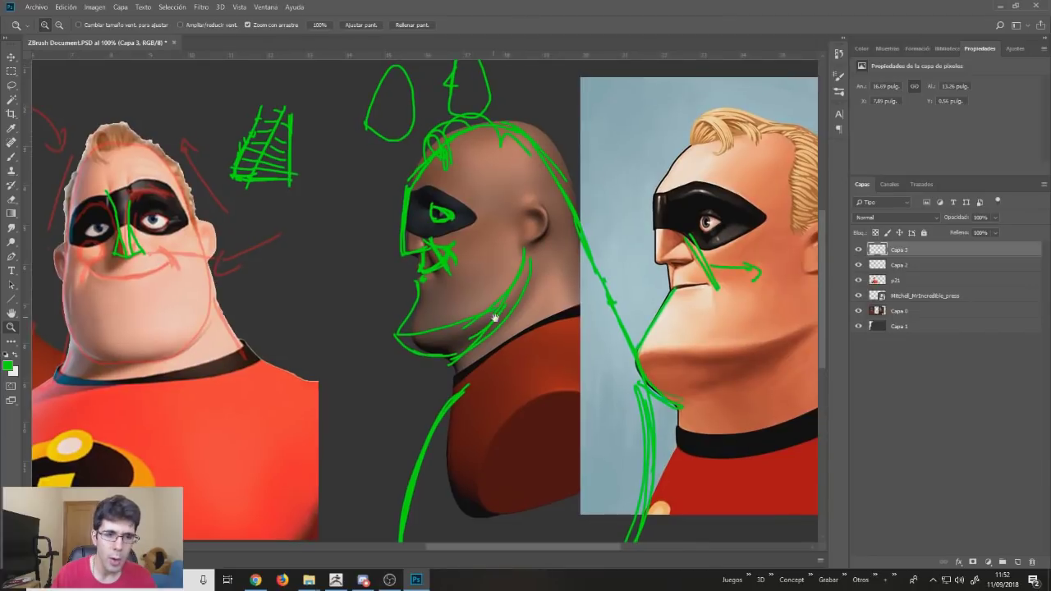
Hide the green Capa 3 and red Capa 2 sketch layers in the Layers panel.
left_click_drag(495, 318, 544, 315)
left_click_drag(859, 265, 859, 249)
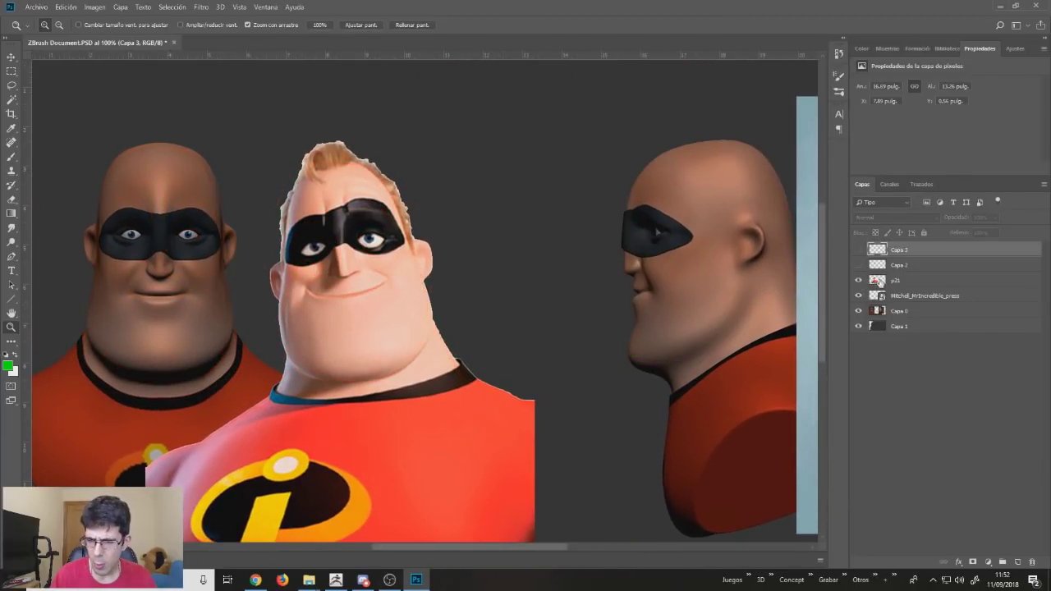
left_click(878, 280)
Select Capa 0, zoom to 200% on the front render, and open Filter > Vanishing Point.
left_click(892, 299)
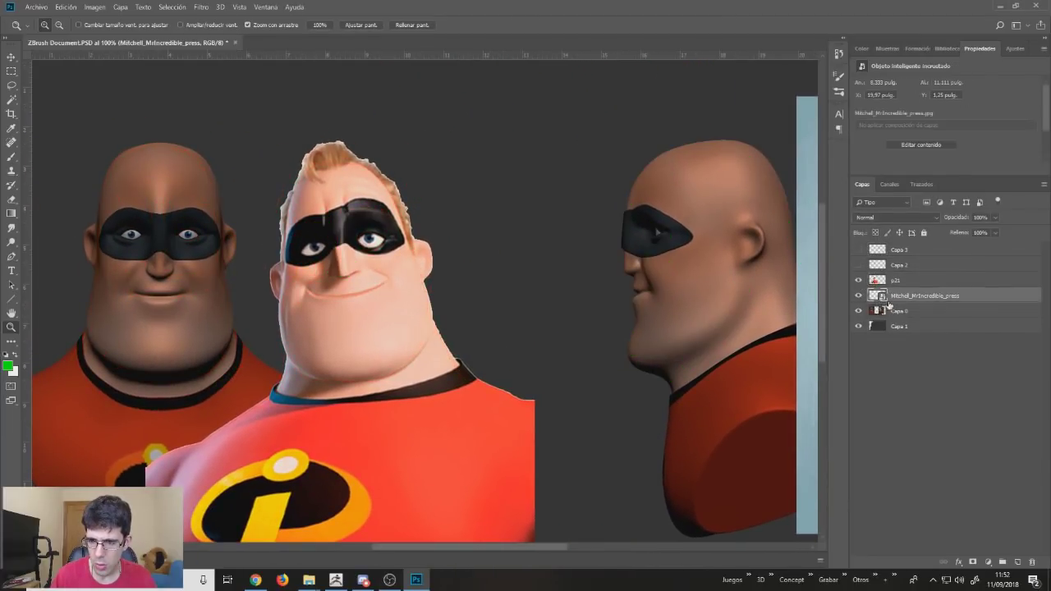
double_click(859, 311)
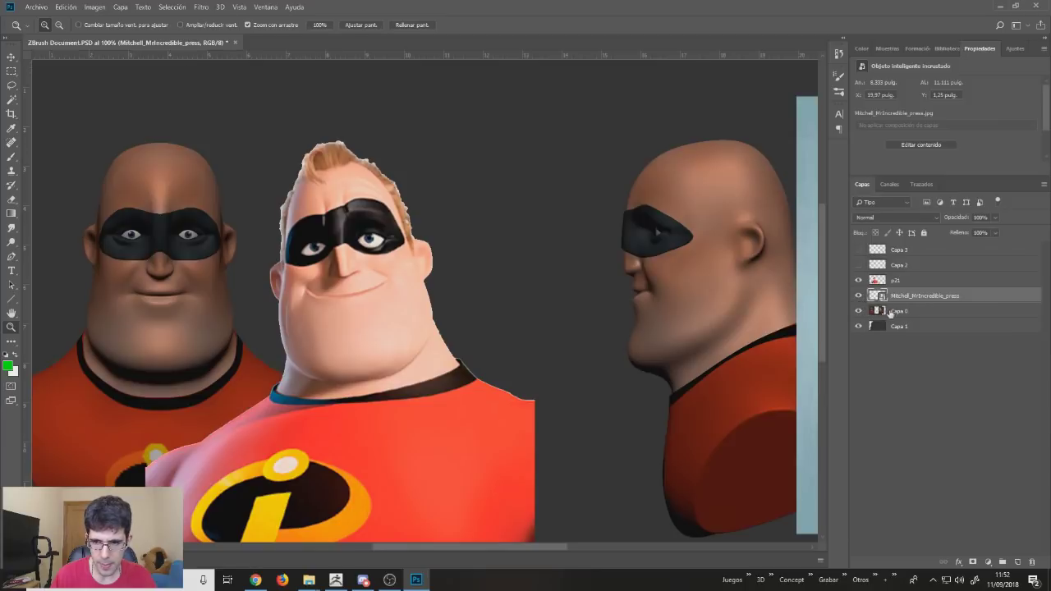
left_click(900, 310)
left_click_drag(226, 299, 461, 339)
key("ctrl+plus")
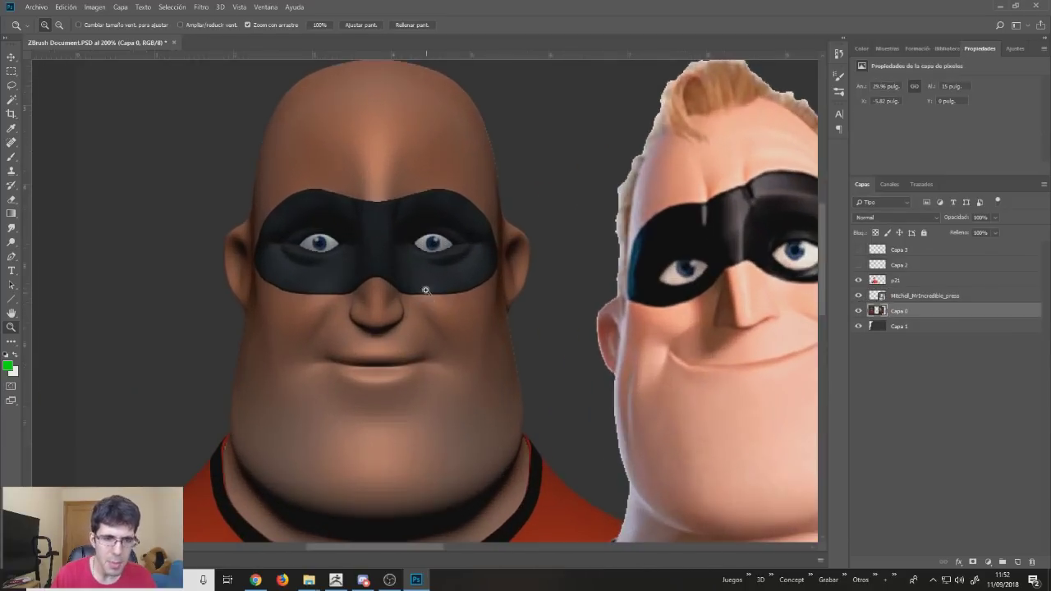
left_click(201, 7)
left_click(230, 106)
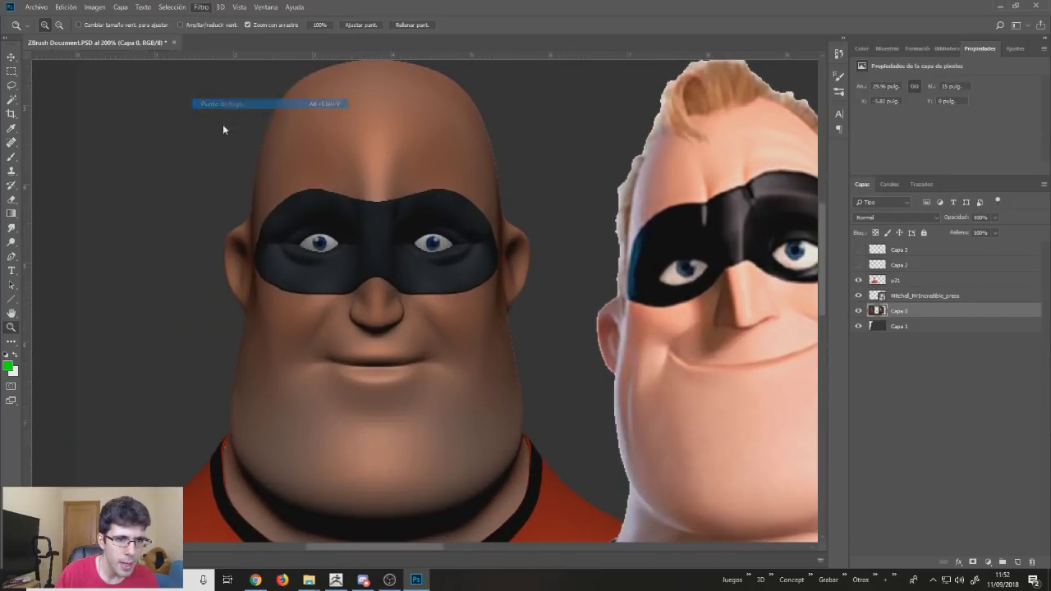
Zoom in and back out of the Vanishing Point preview of the heads.
key("ctrl+plus")
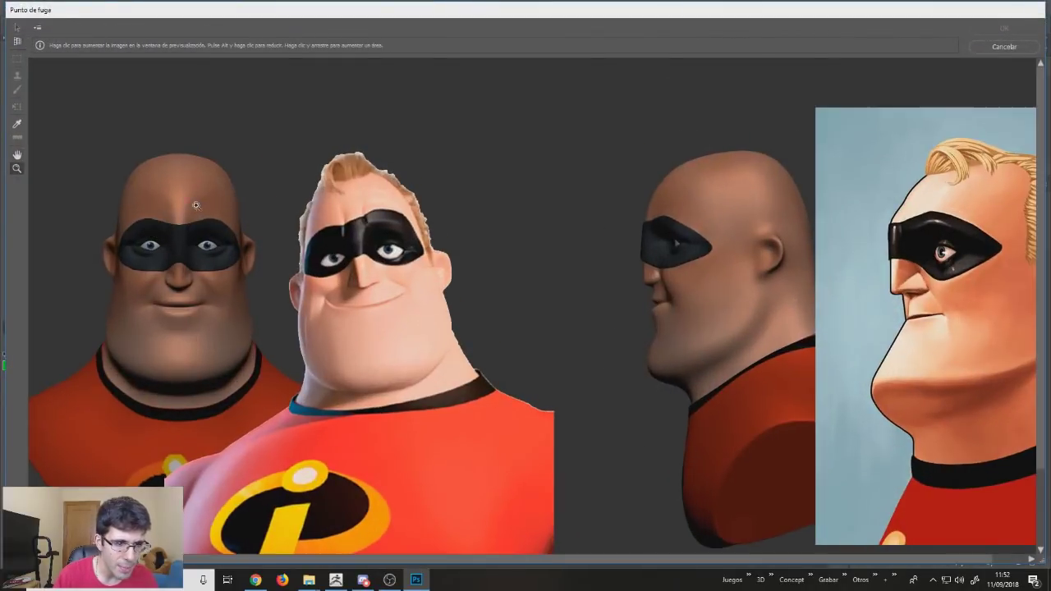
key("ctrl+plus")
key("ctrl+minus")
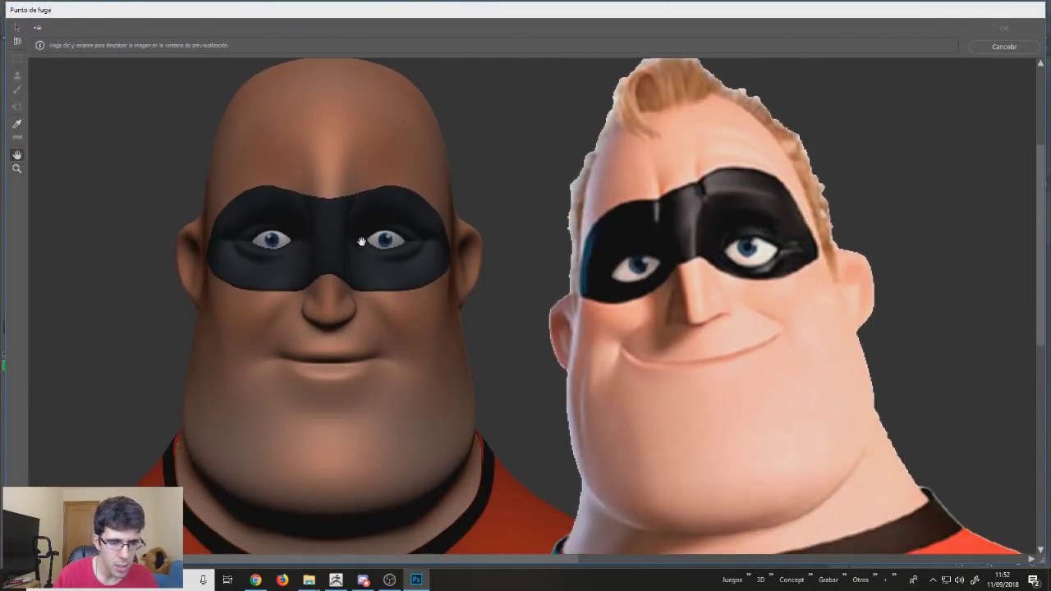
key("ctrl+minus")
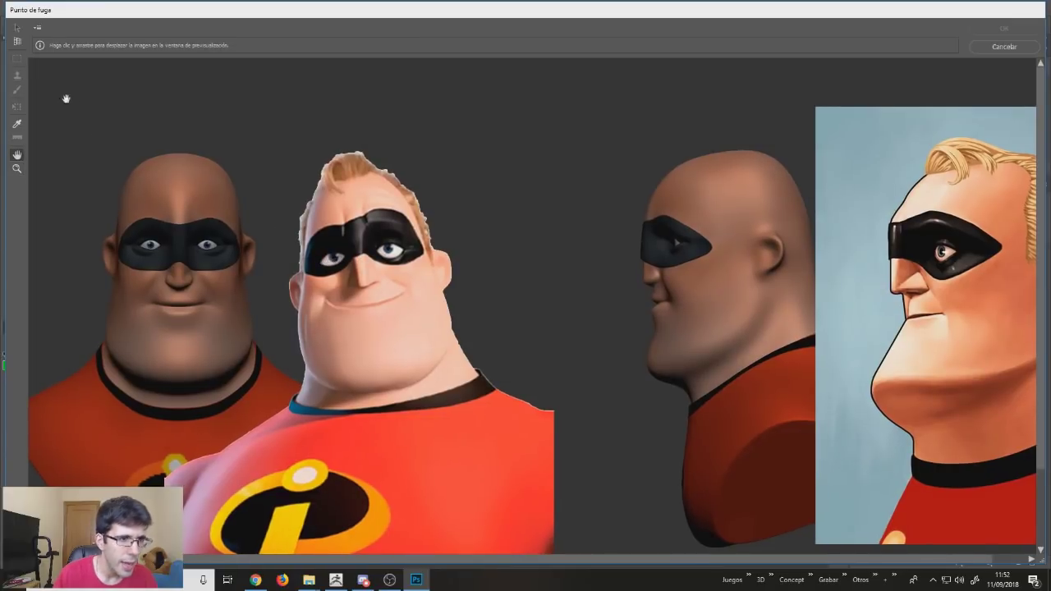
Draw a perspective plane over the head with Create Plane, then abandon it for Filter > Liquify.
left_click(18, 120)
left_click(16, 41)
left_click(163, 194)
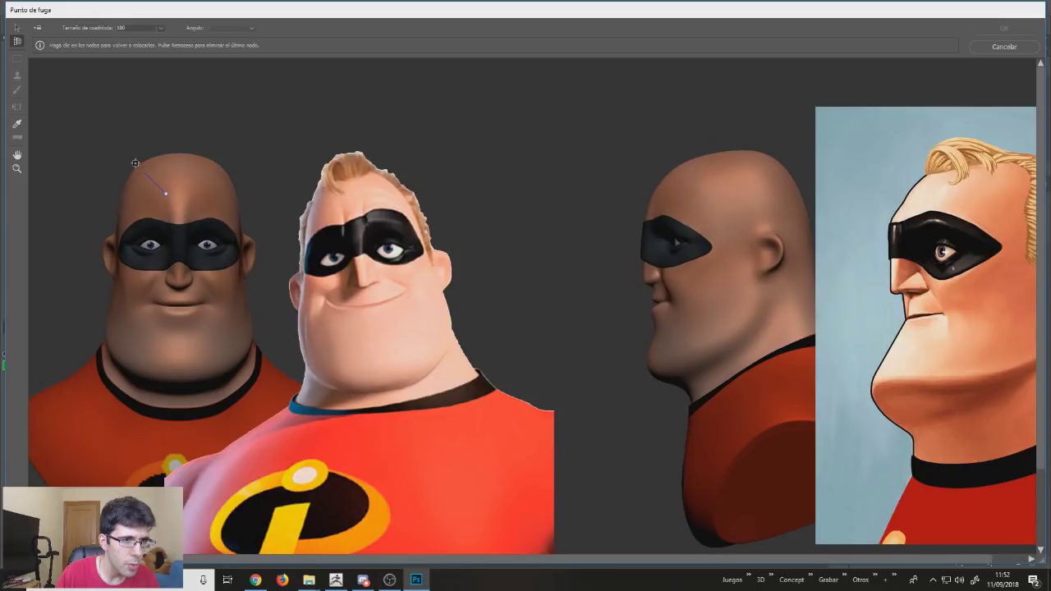
left_click(94, 127)
left_click(121, 229)
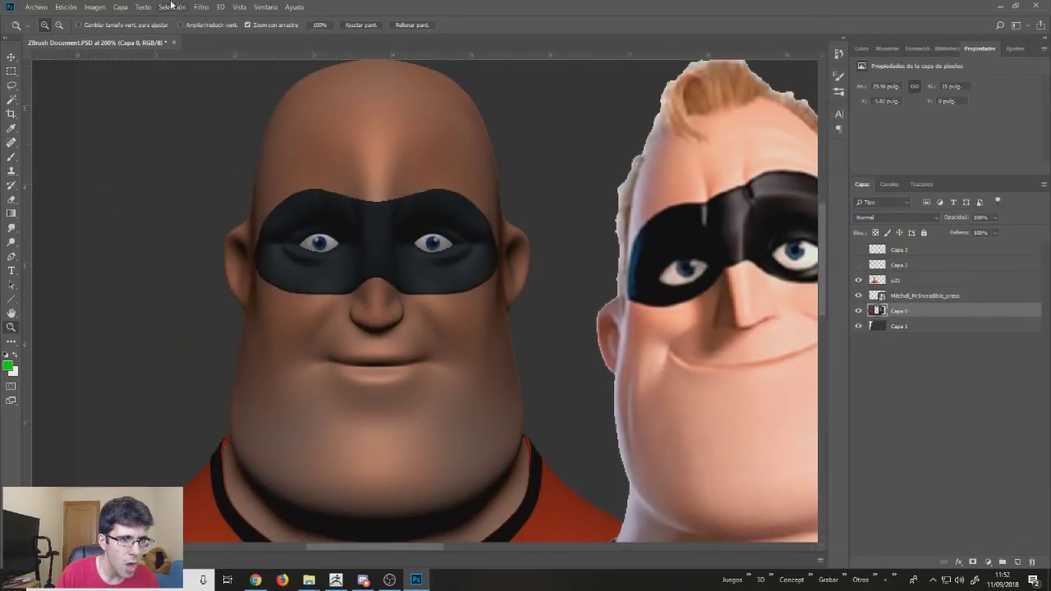
left_click(200, 6)
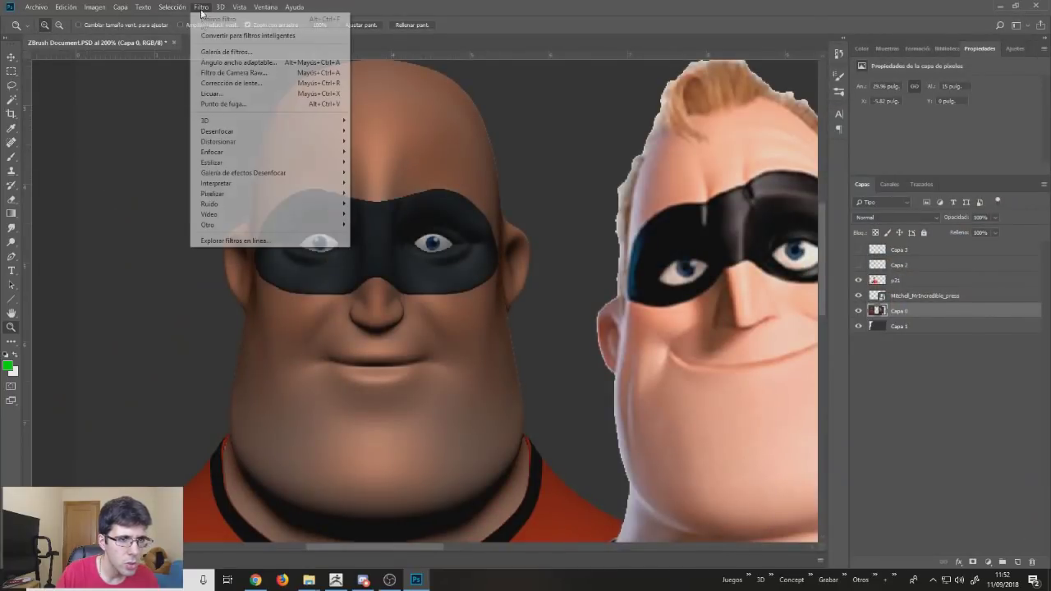
left_click(239, 93)
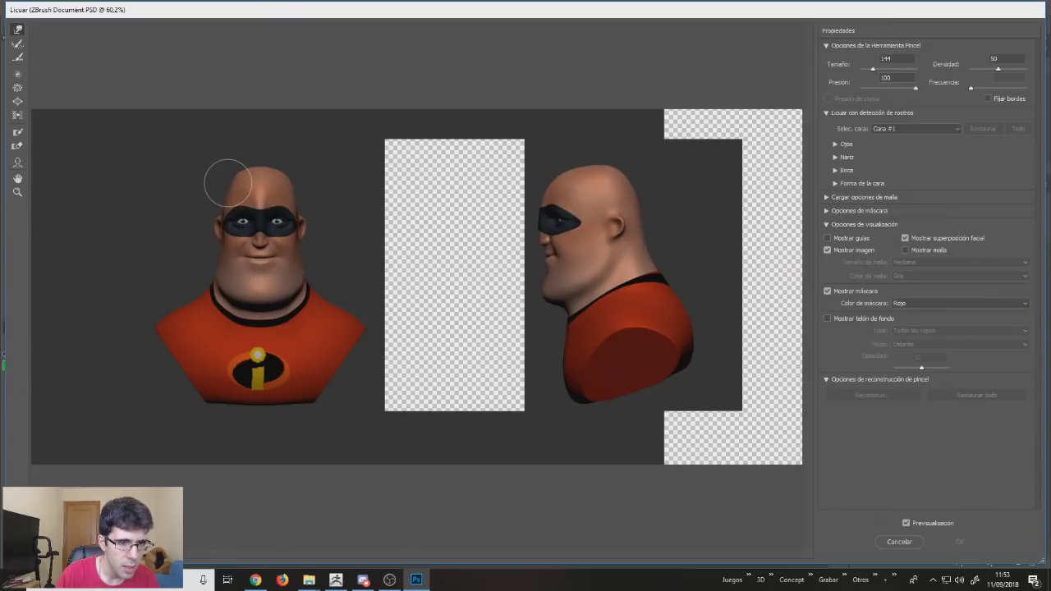
Test a Liquify push on the head top and try the Pucker/Bloat and Reconstruct tools.
left_click_drag(293, 164, 271, 172)
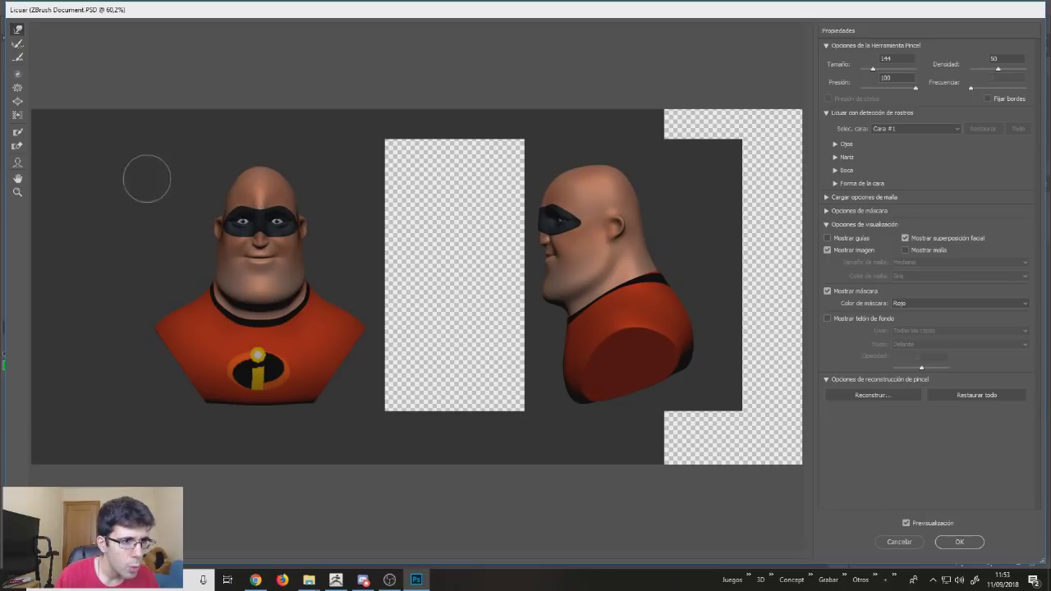
left_click(18, 89)
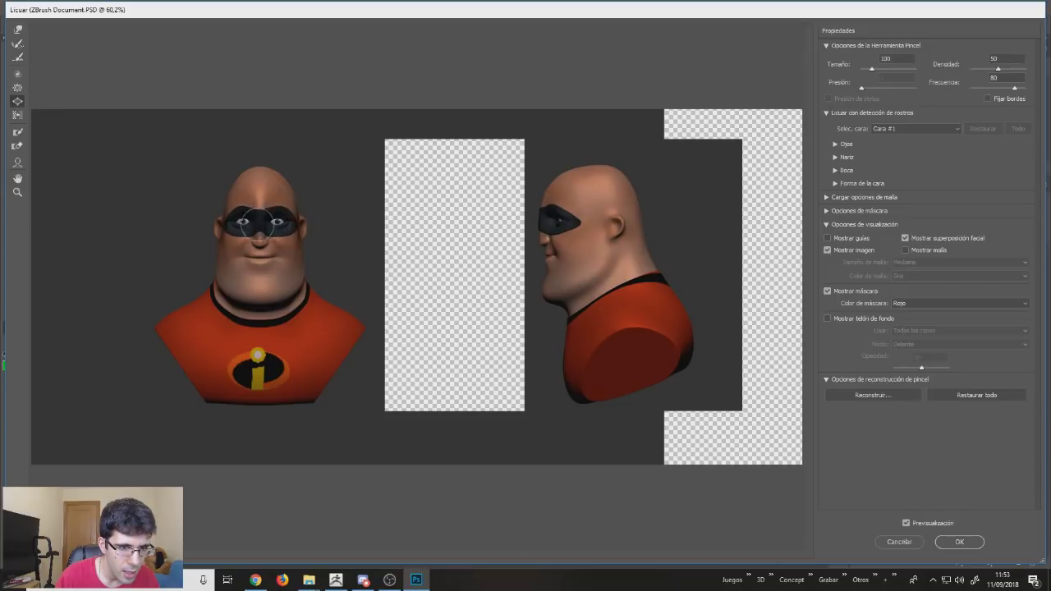
left_click(18, 42)
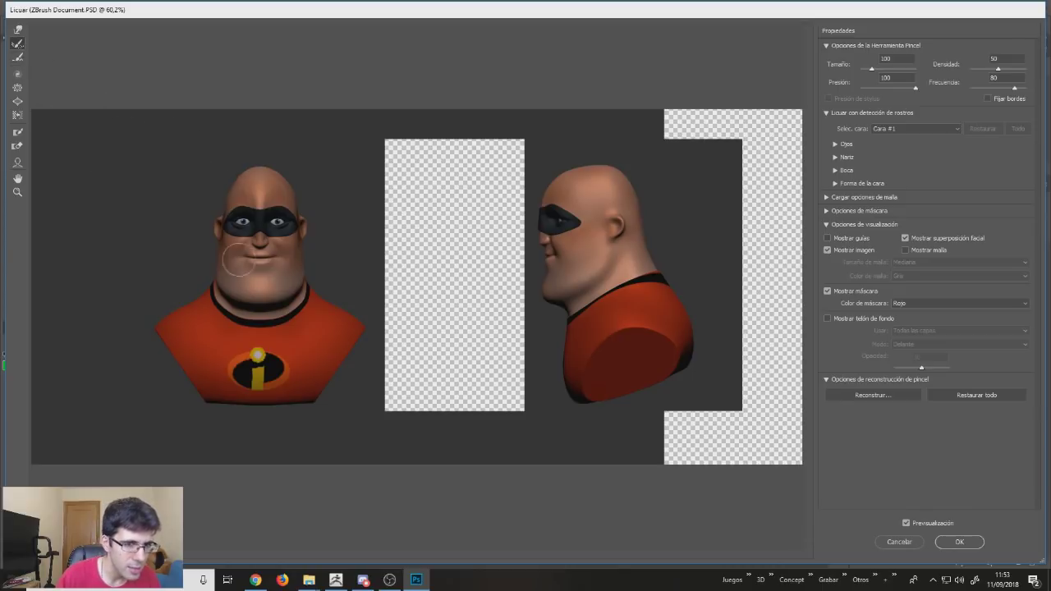
left_click(17, 28)
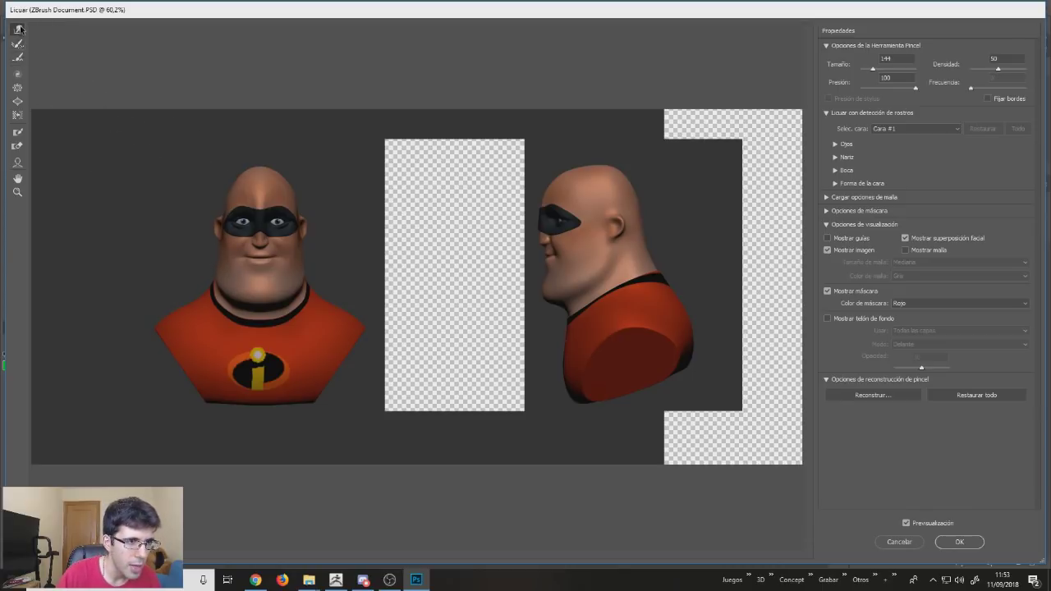
Forward Warp the bust's mouth corners, resizing the brush between 53 and 131, and apply.
left_click_drag(285, 258, 271, 252)
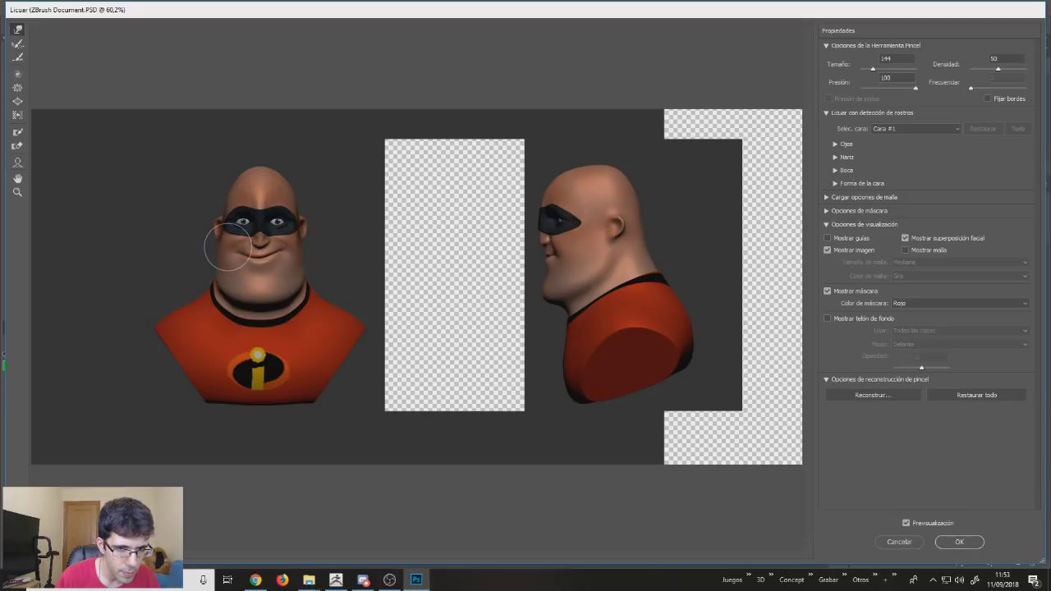
left_click_drag(274, 263, 281, 267)
mouse_move(278, 278)
right_mouse_down("alt")
mouse_move(251, 290)
mouse_move(306, 274)
right_mouse_up("alt")
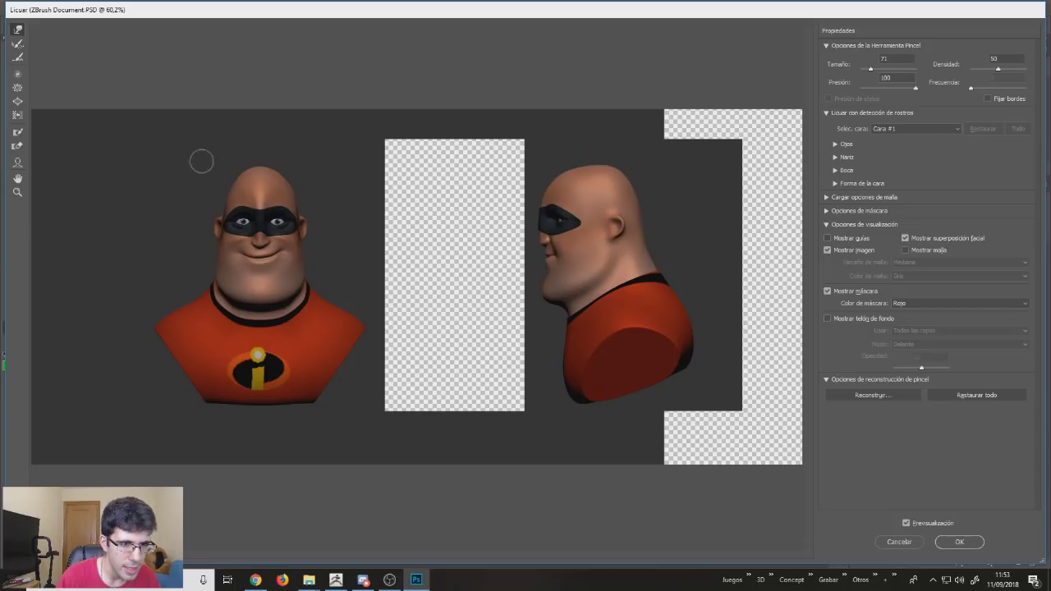
right_click_drag(273, 162, 297, 165, "alt")
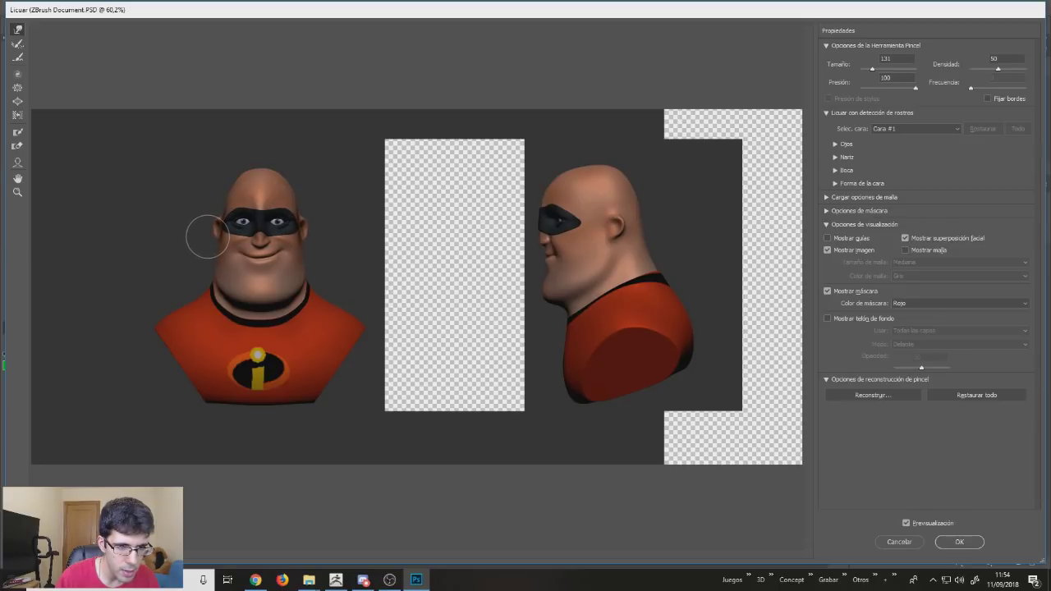
left_click(957, 542)
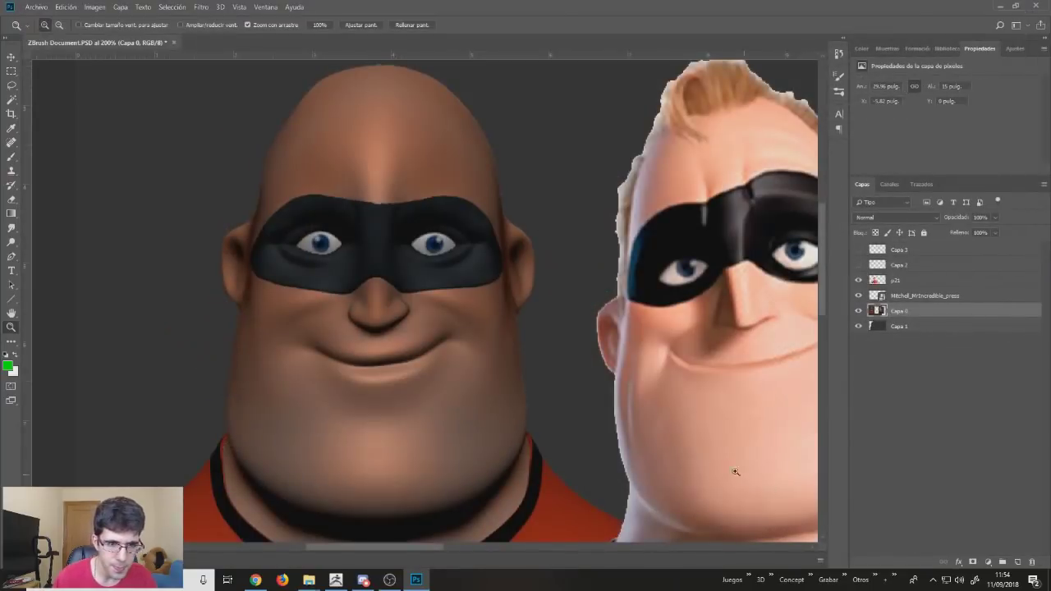
Zoom to 100% and compare the face by toggling the warp undo and Capa 3 visibility.
left_click(533, 380, "alt")
mouse_move(546, 392)
left_mouse_down()
mouse_move(440, 306)
mouse_move(387, 287)
left_mouse_up()
key("ctrl+z")
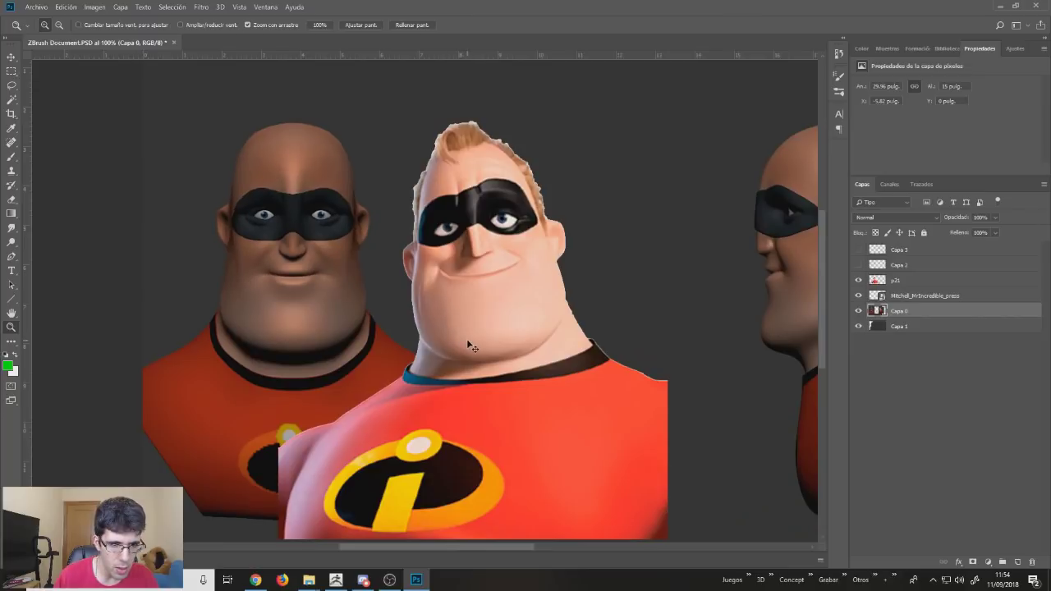
key("ctrl+comma")
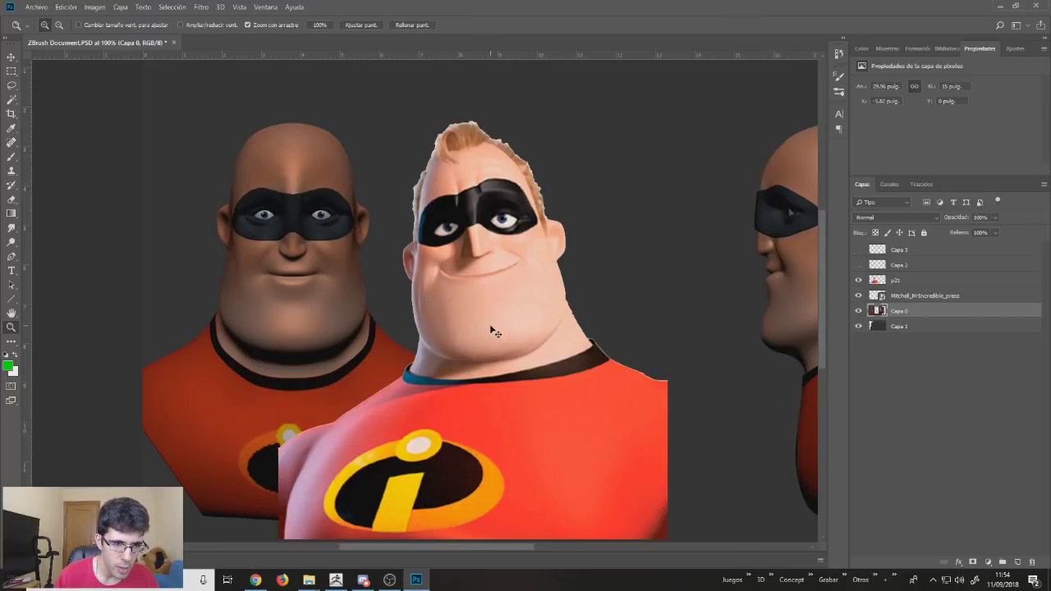
key("ctrl+comma")
key("ctrl+comma")
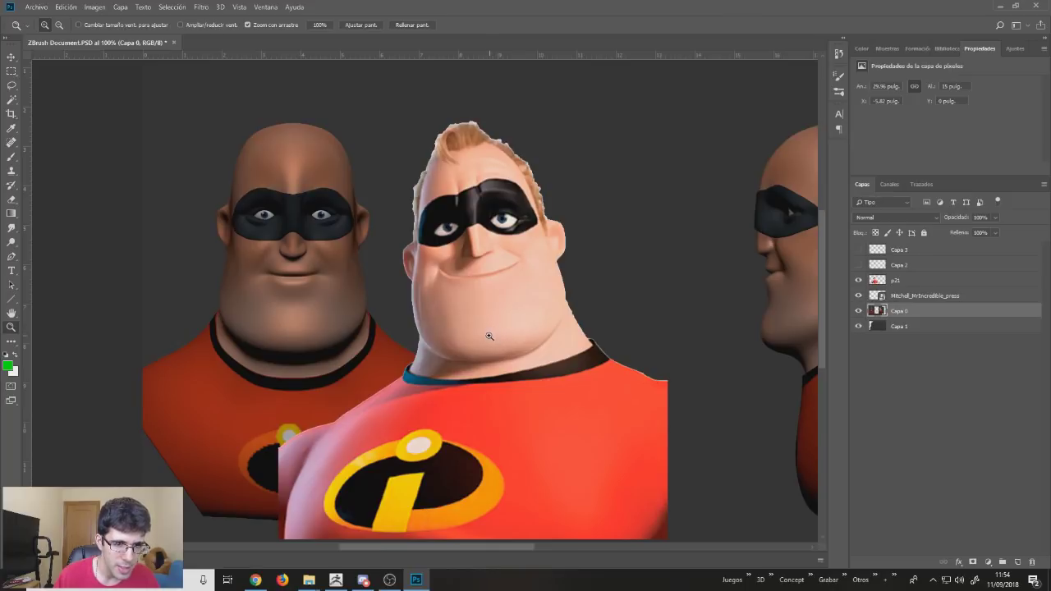
key("ctrl+comma")
key("ctrl+comma")
key("ctrl+comma")
key("ctrl+comma")
key("ctrl+comma")
key("ctrl+comma")
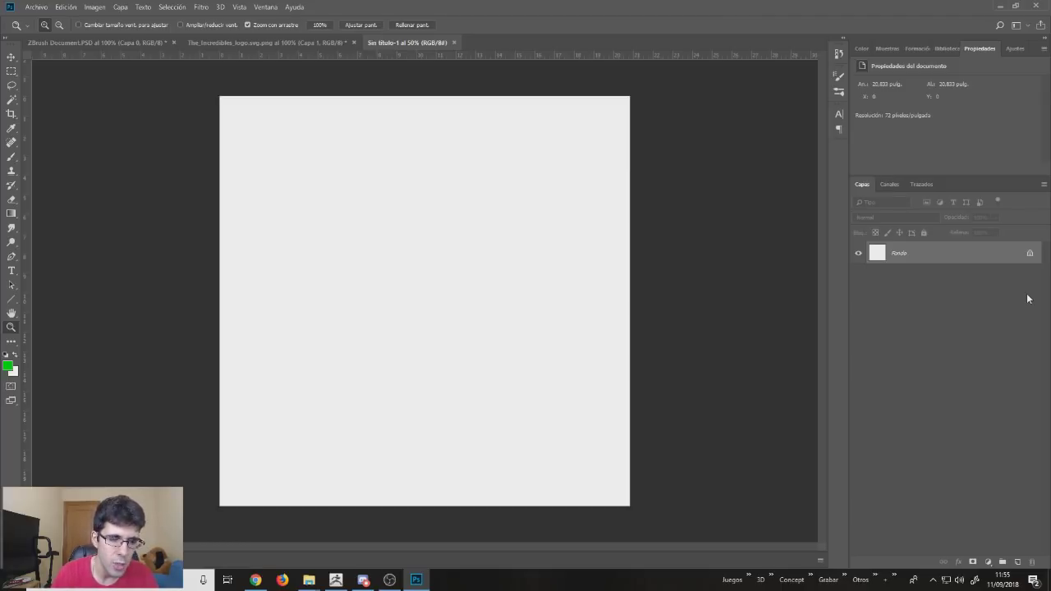
Scale and stretch the placed Incredibles logo wider across the page and commit it.
left_click_drag(589, 218, 622, 206)
left_click_drag(575, 277, 559, 268)
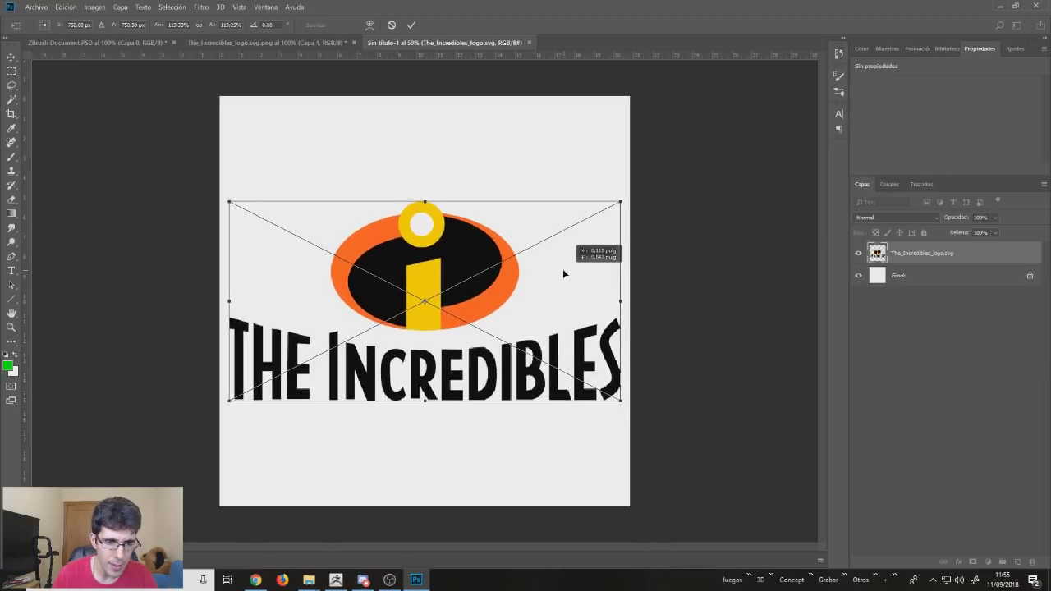
left_click_drag(607, 391, 619, 398)
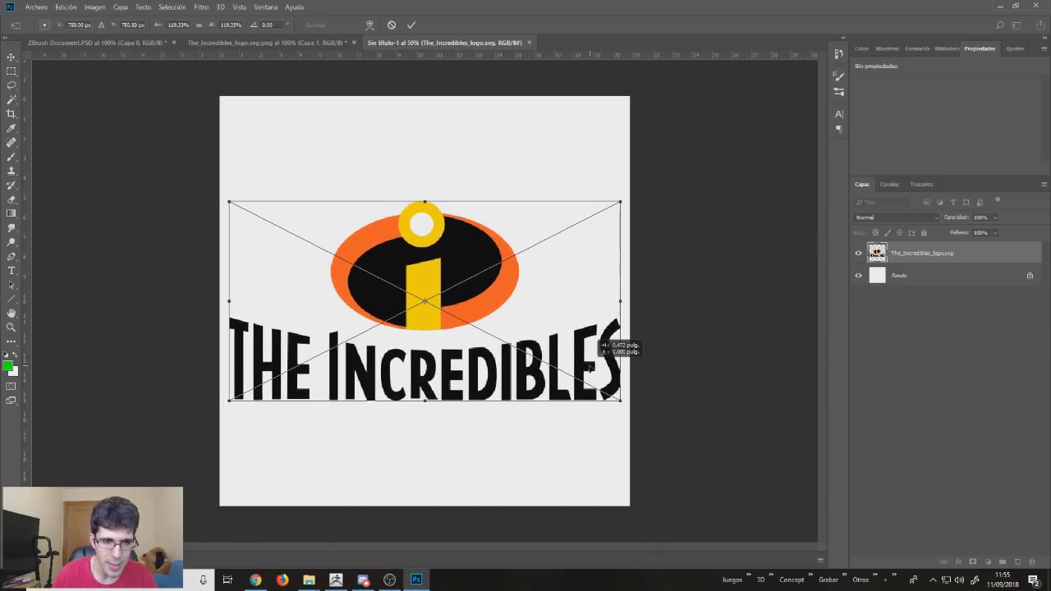
key("Return")
key("z")
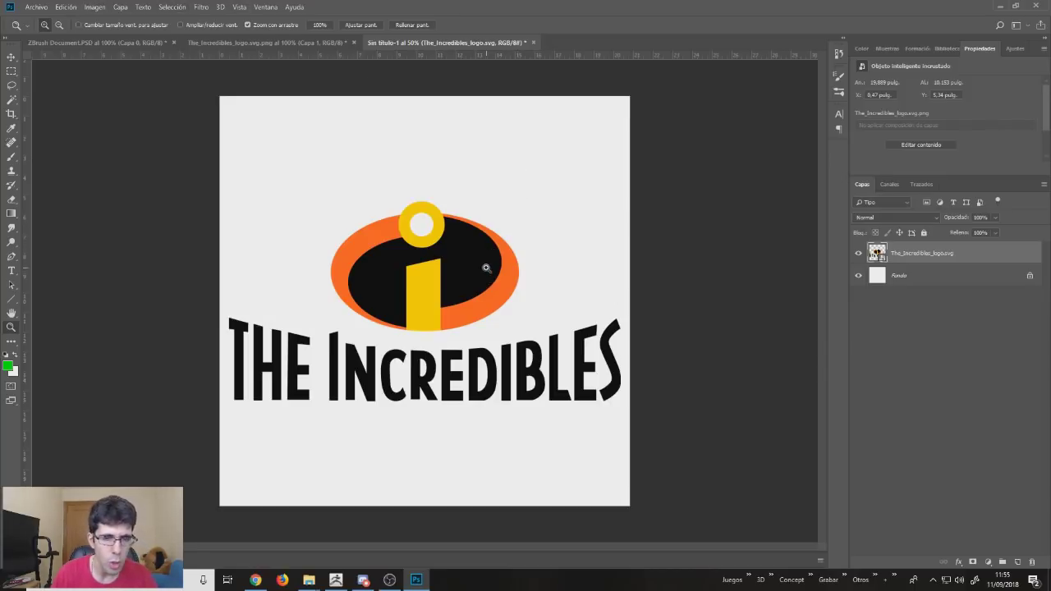
Rasterize the logo layer, hide Fondo, desaturate it with black text, and open Levels.
right_click(904, 256)
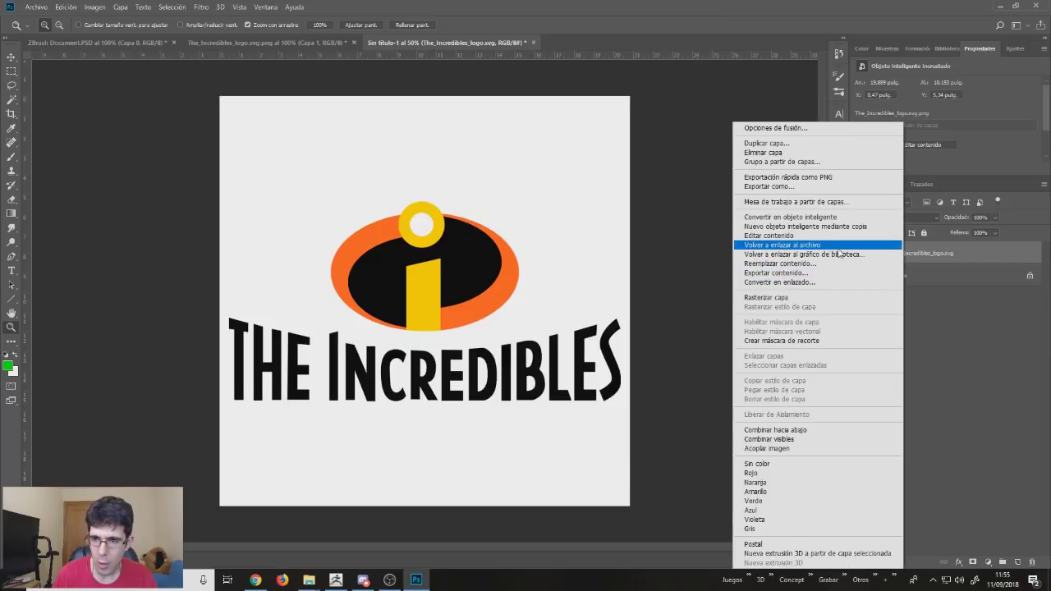
left_click(772, 298)
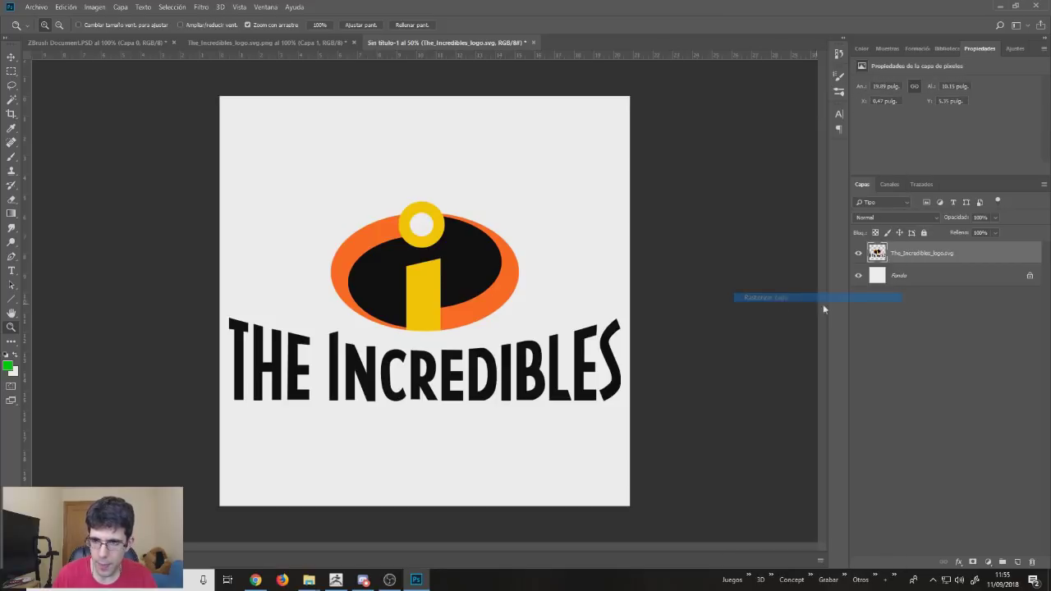
left_click(859, 276)
key("ctrl+shift+u")
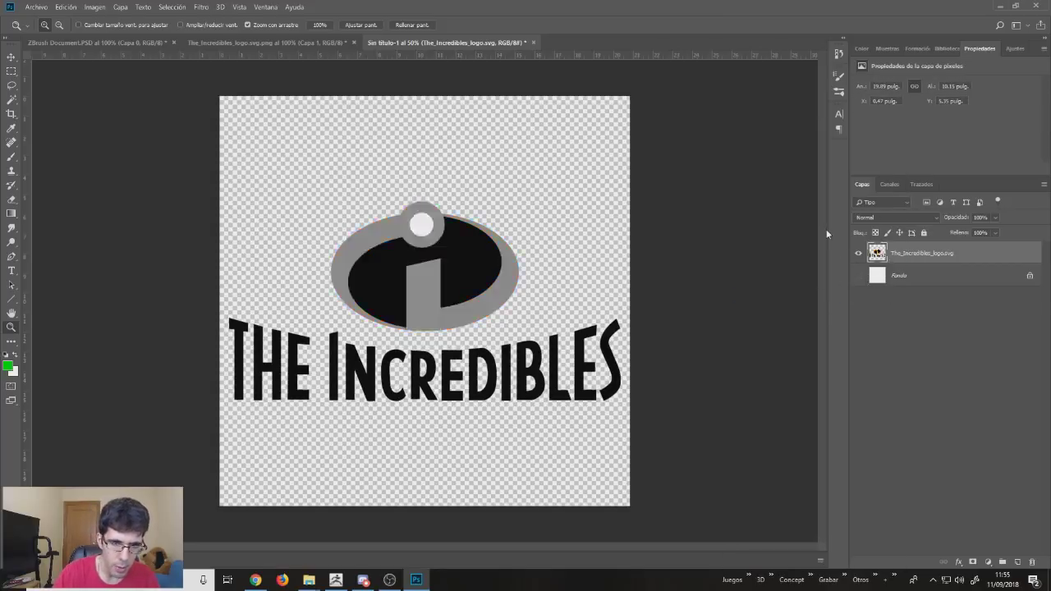
key("ctrl+i")
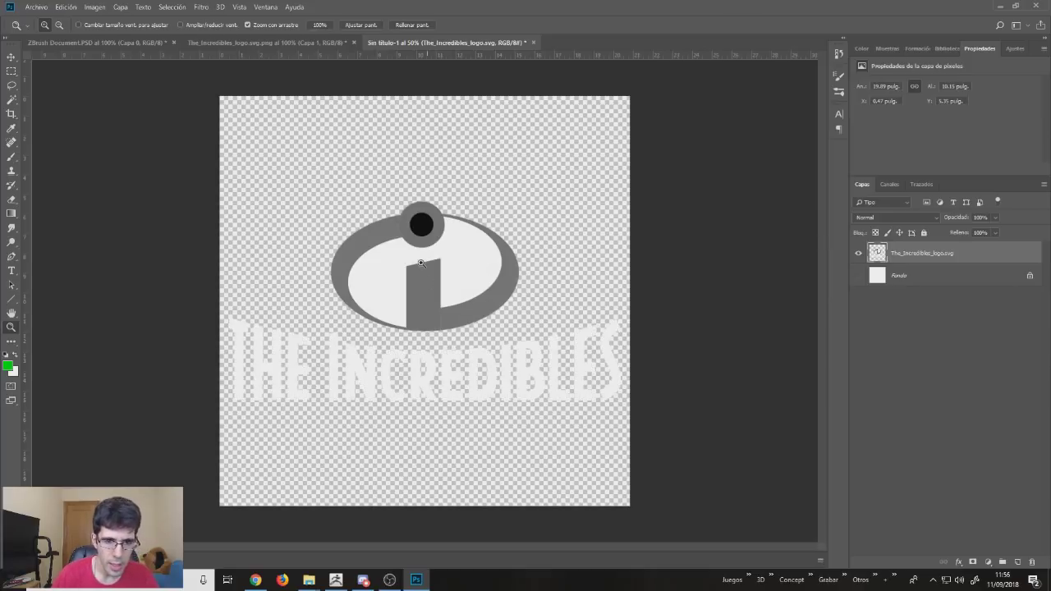
key("ctrl+i")
key("ctrl+l")
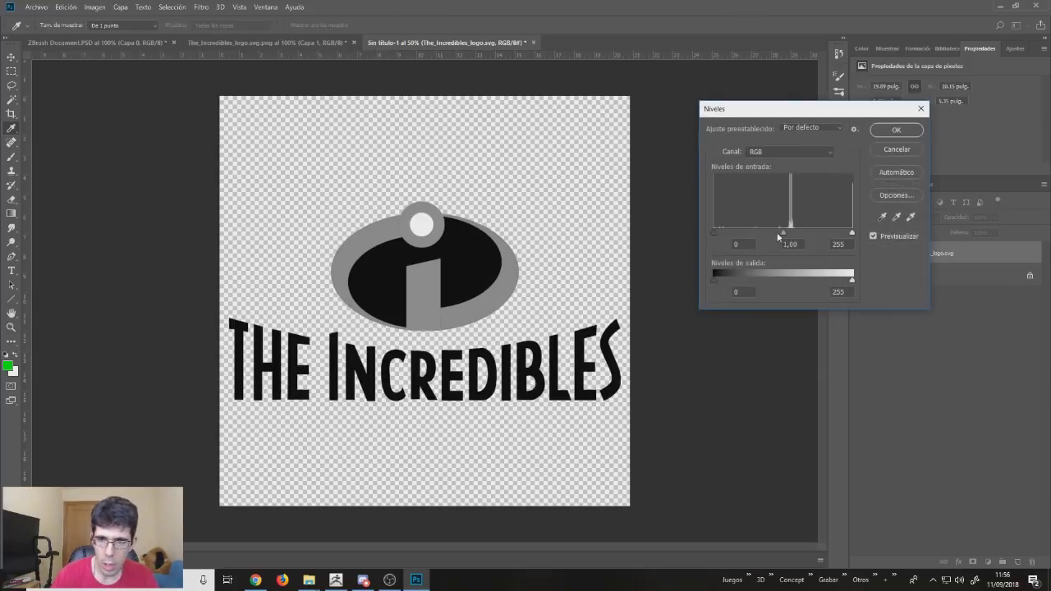
left_click_drag(784, 234, 679, 235)
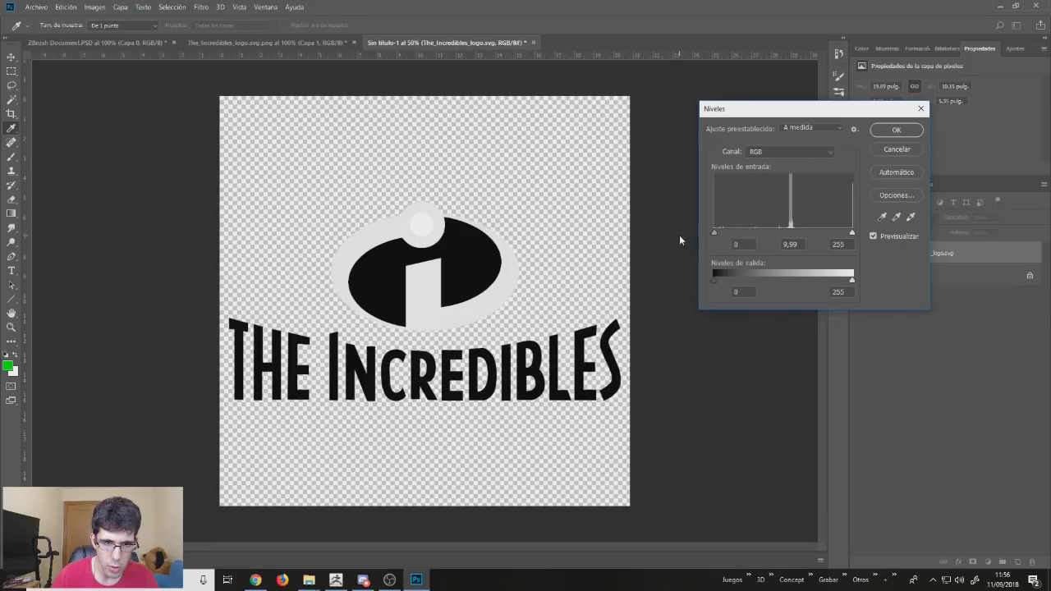
left_click_drag(812, 236, 851, 234)
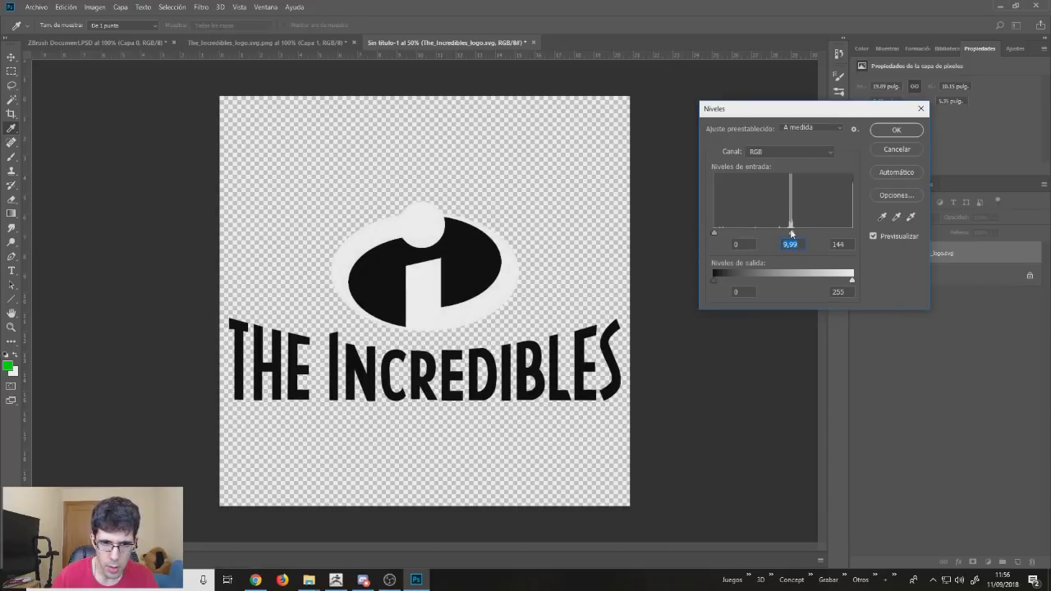
mouse_move(714, 236)
left_mouse_down()
mouse_move(743, 237)
mouse_move(713, 241)
left_mouse_up()
left_click(896, 130)
key("z")
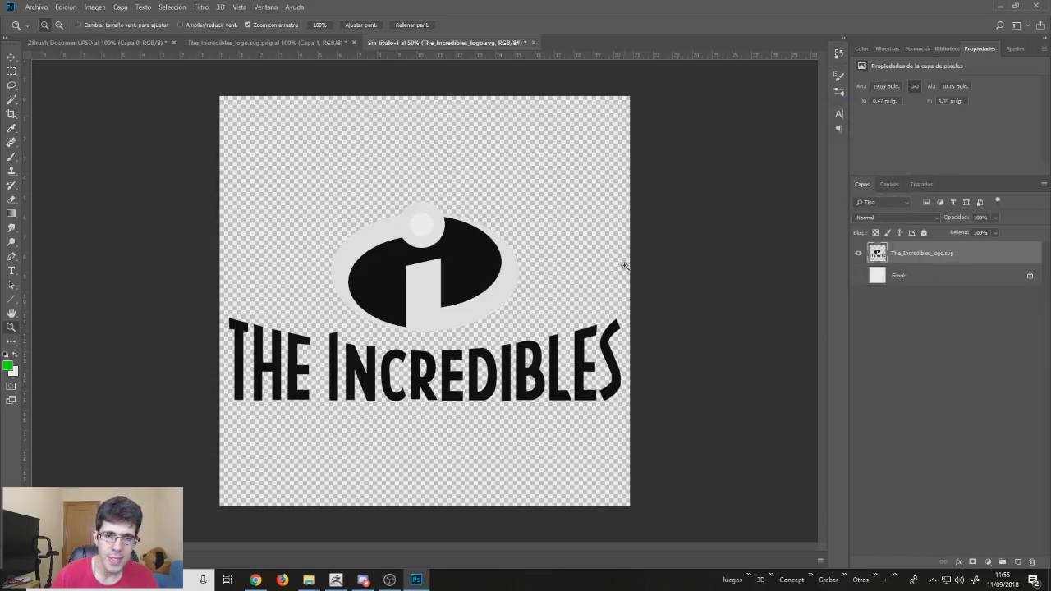
left_click(493, 300)
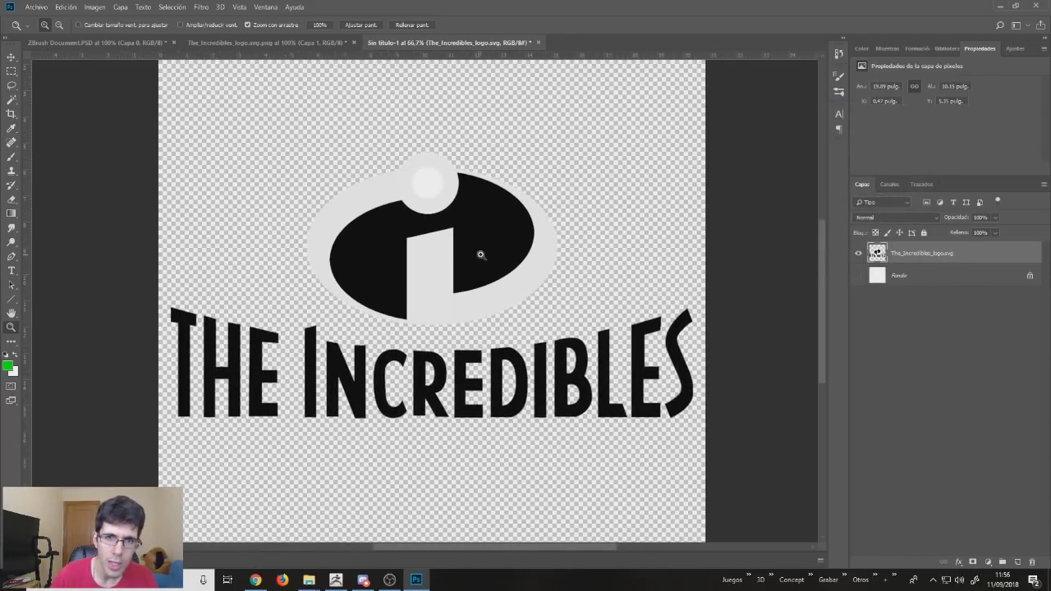
key("ctrl+l")
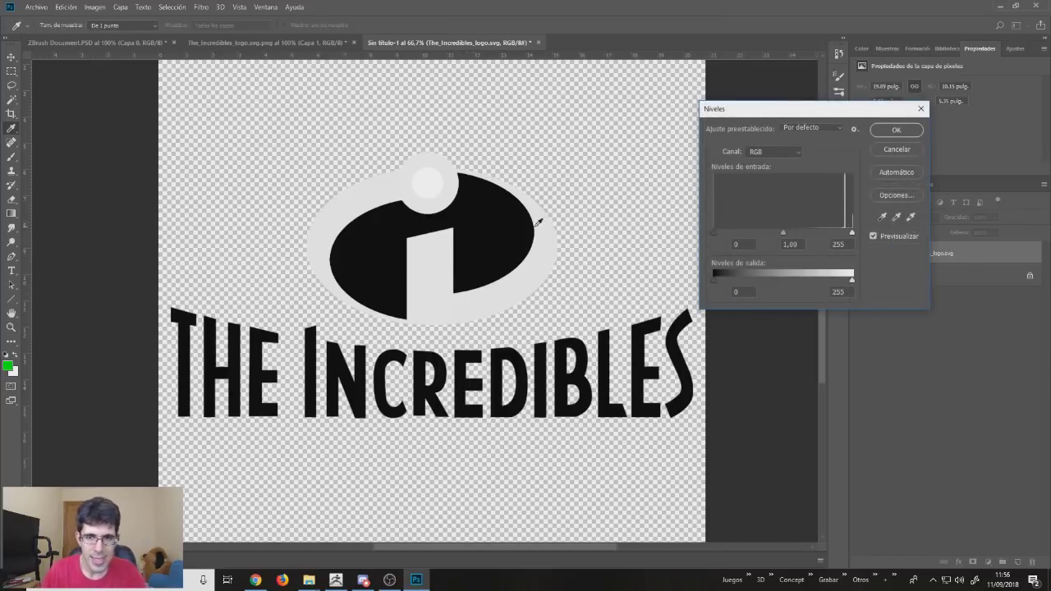
left_click(897, 149)
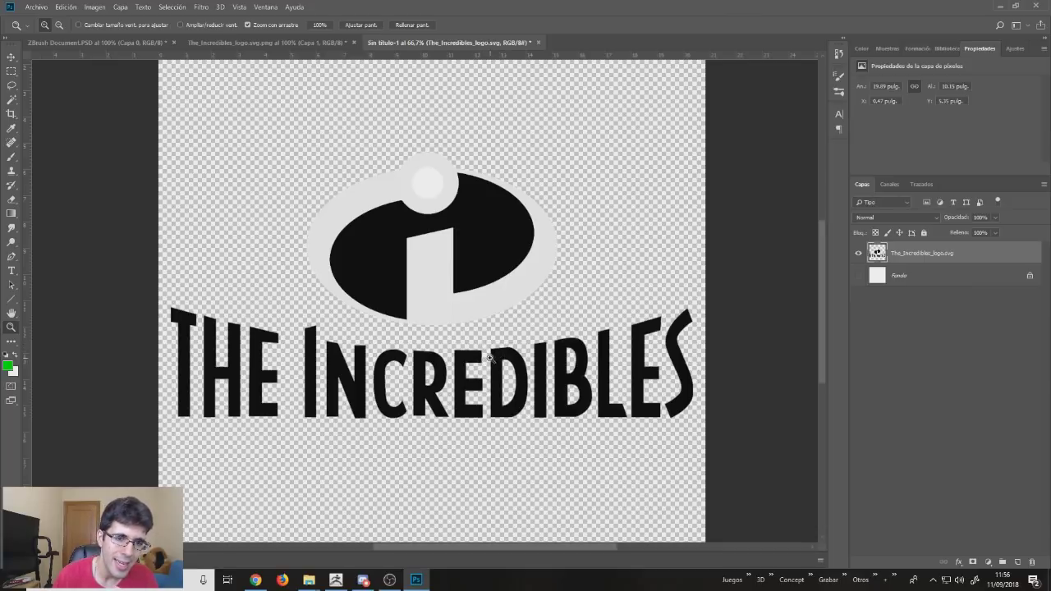
left_click(11, 102)
right_click(14, 102)
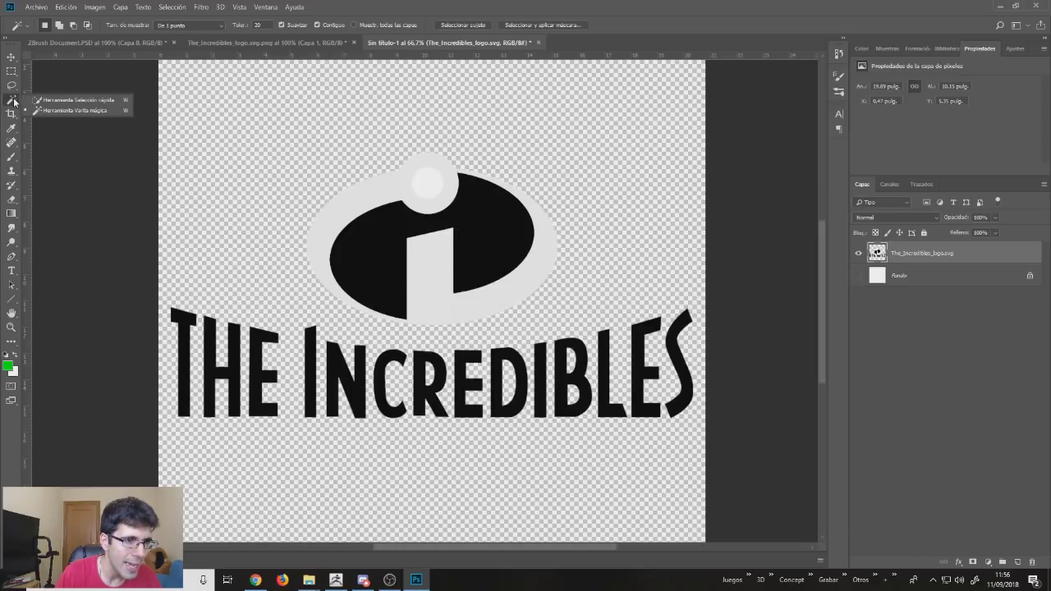
left_click(72, 110)
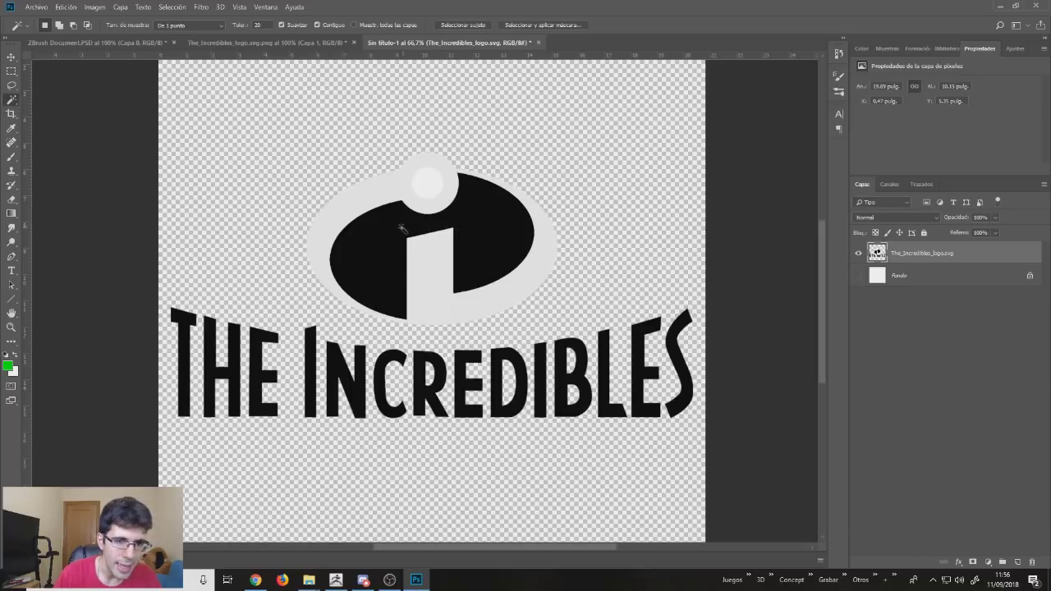
left_click(417, 223)
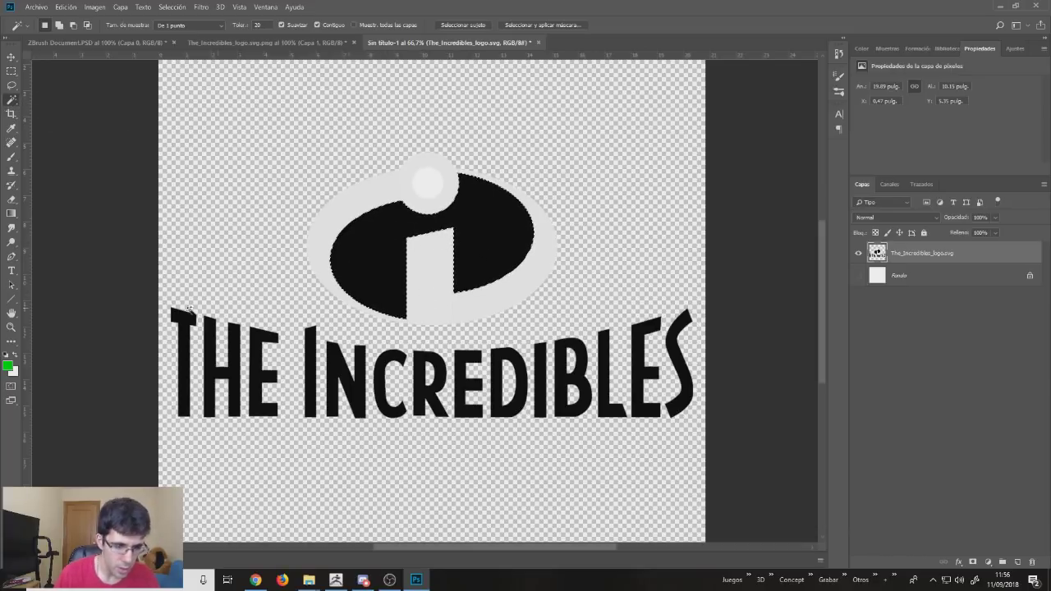
key("b")
key("x")
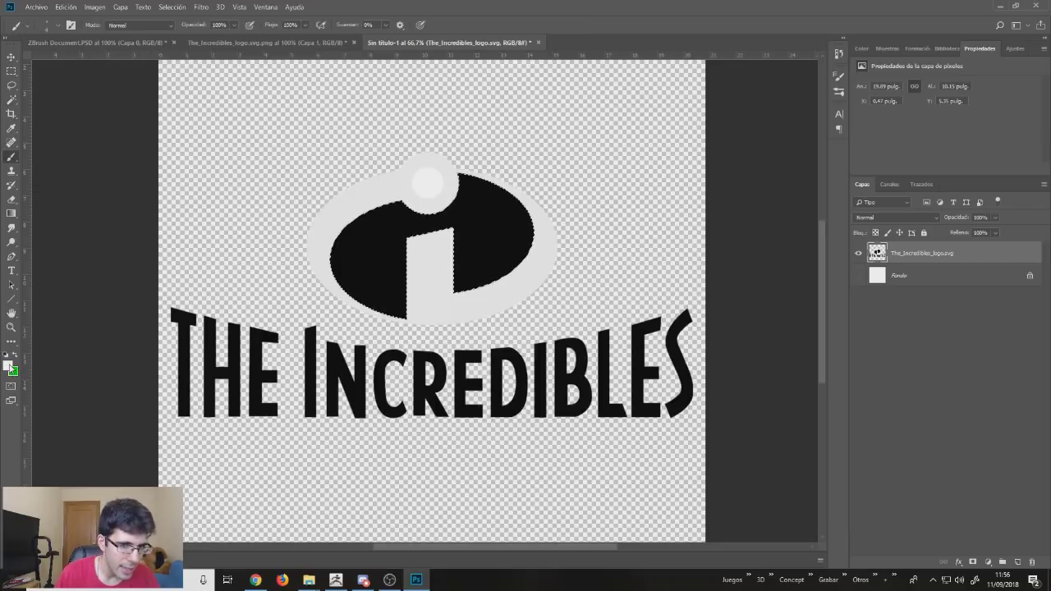
right_click_drag(374, 279, 422, 283, "alt")
left_click_drag(386, 276, 525, 207)
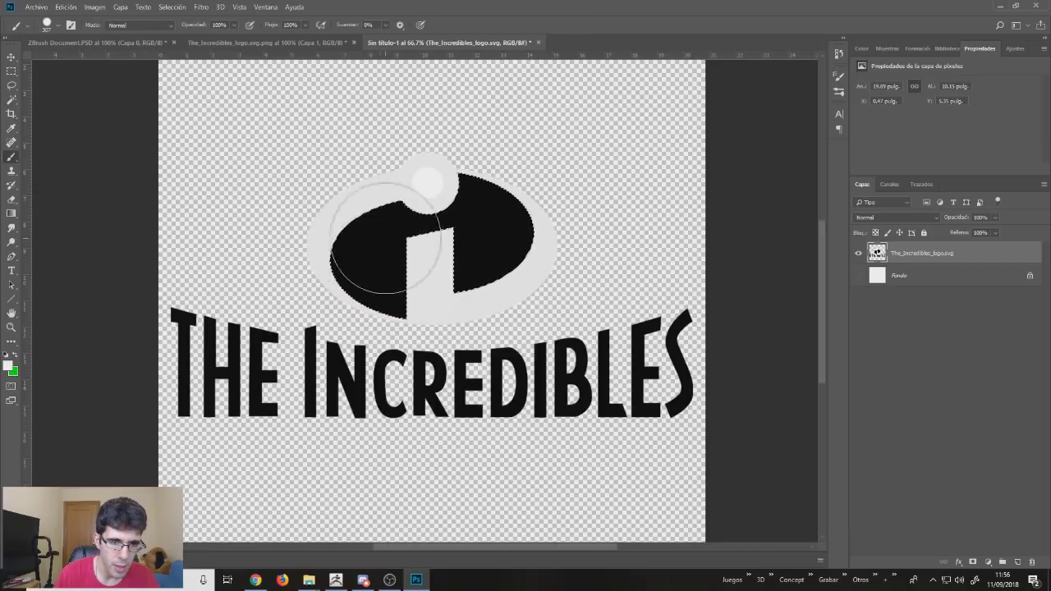
key("ctrl+d")
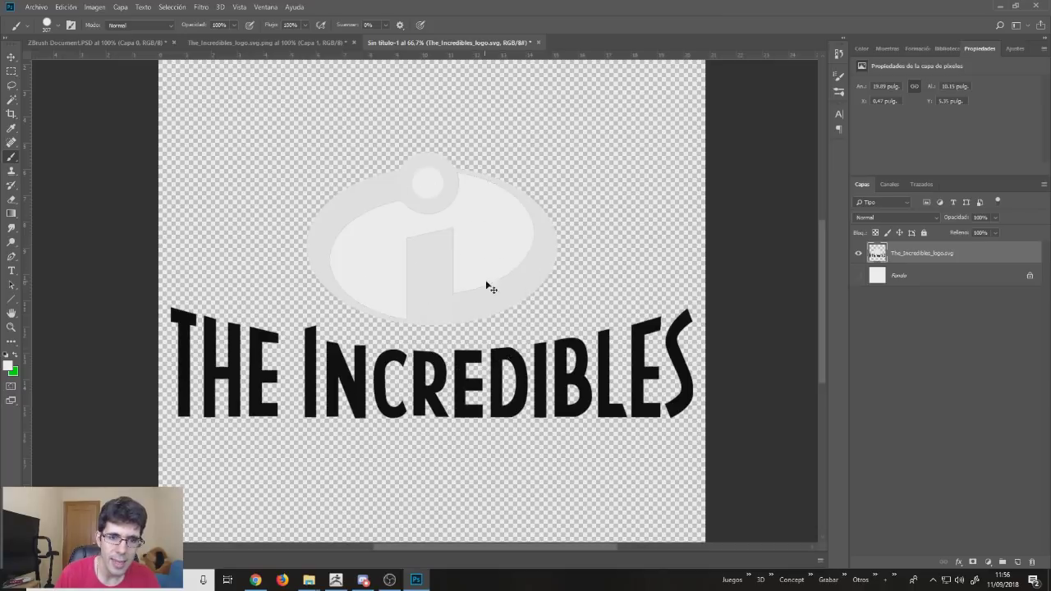
key("ctrl+z")
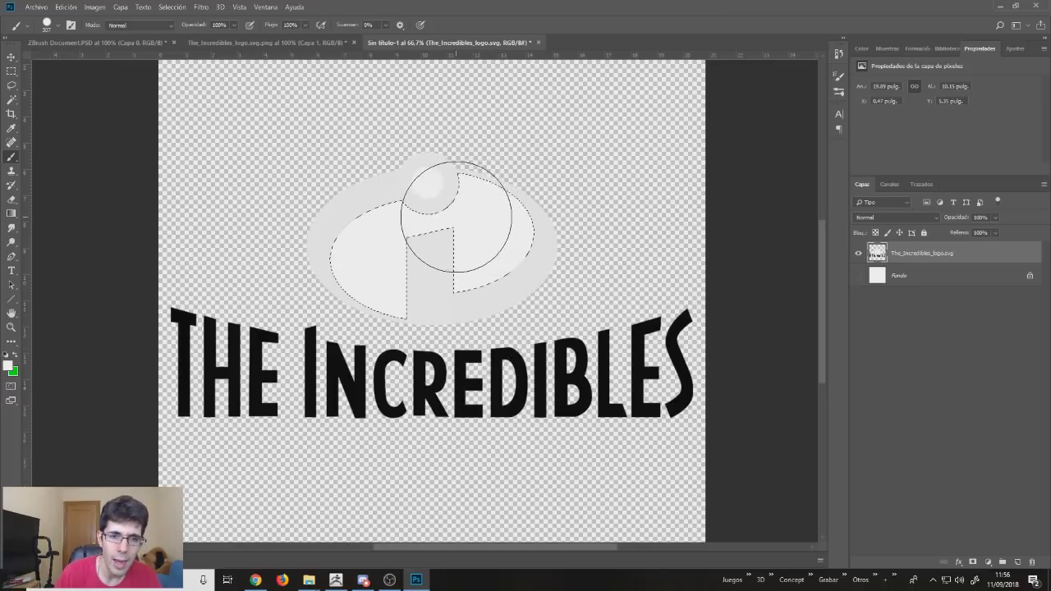
key("ctrl+alt+z")
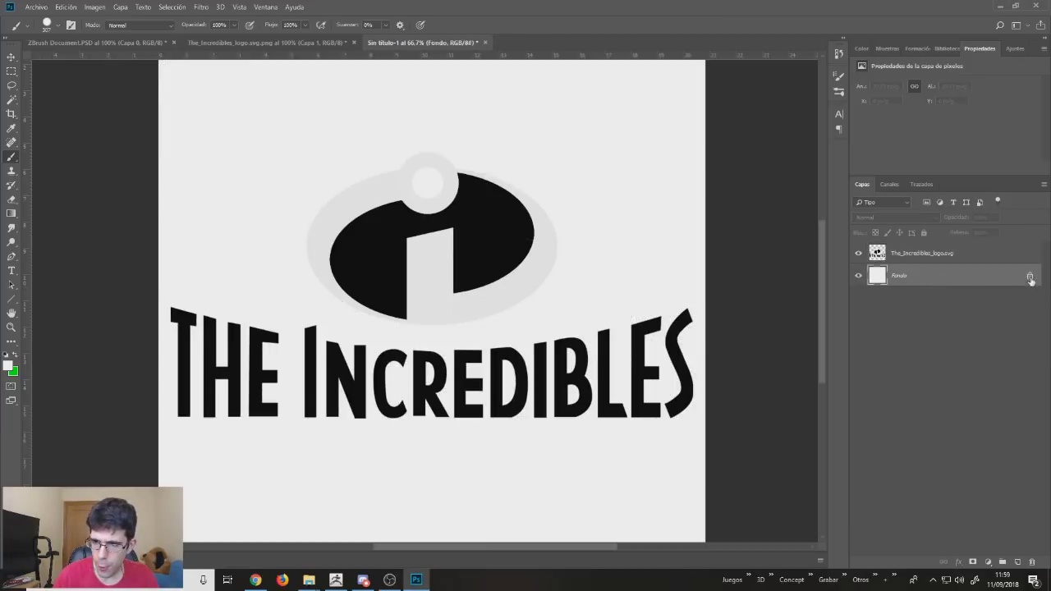
Unlock the Fondo layer and set the foreground colour to a mid grey (value 90).
double_click(1031, 280)
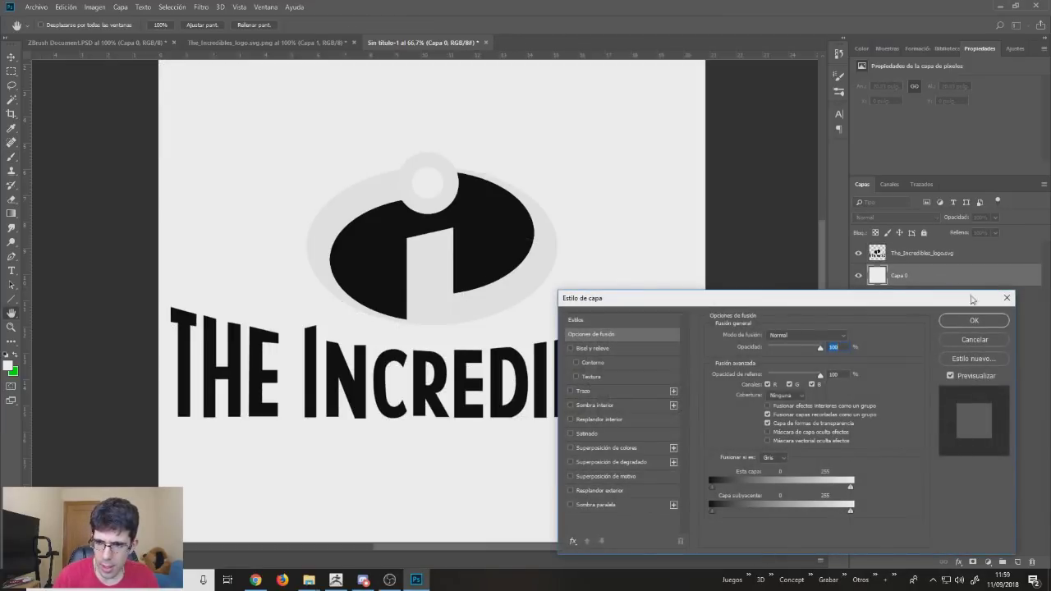
key("Escape")
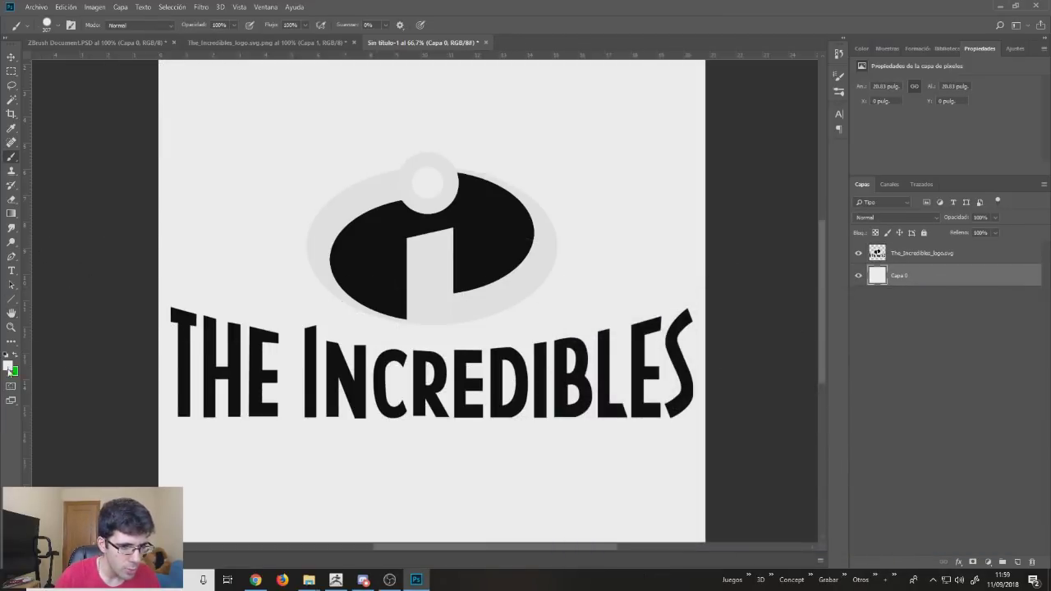
left_click(7, 367)
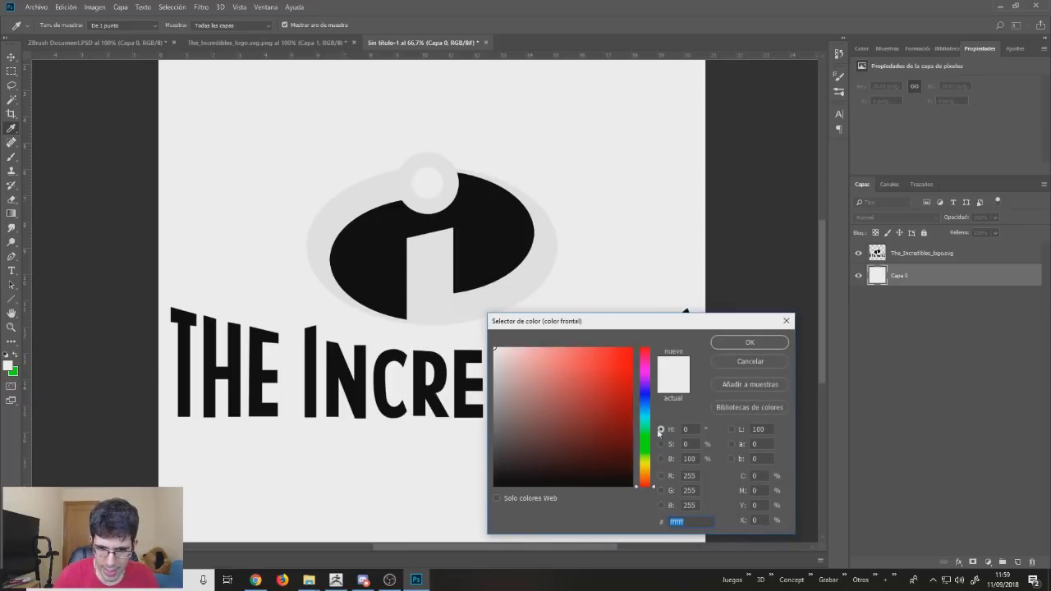
left_click(483, 400)
left_click_drag(479, 411, 479, 416)
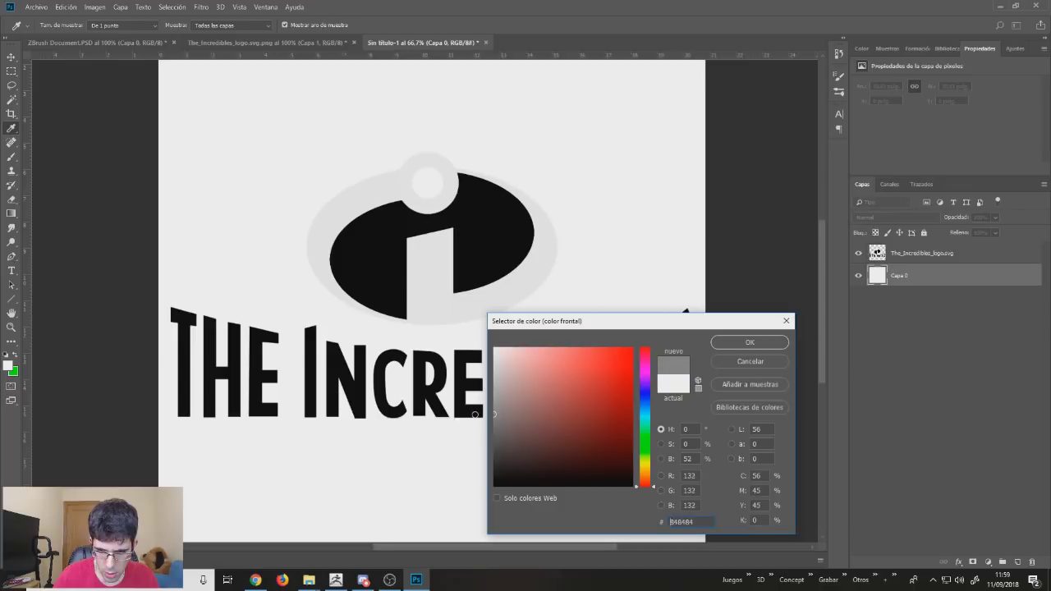
left_click(444, 520)
left_click_drag(437, 325, 421, 439)
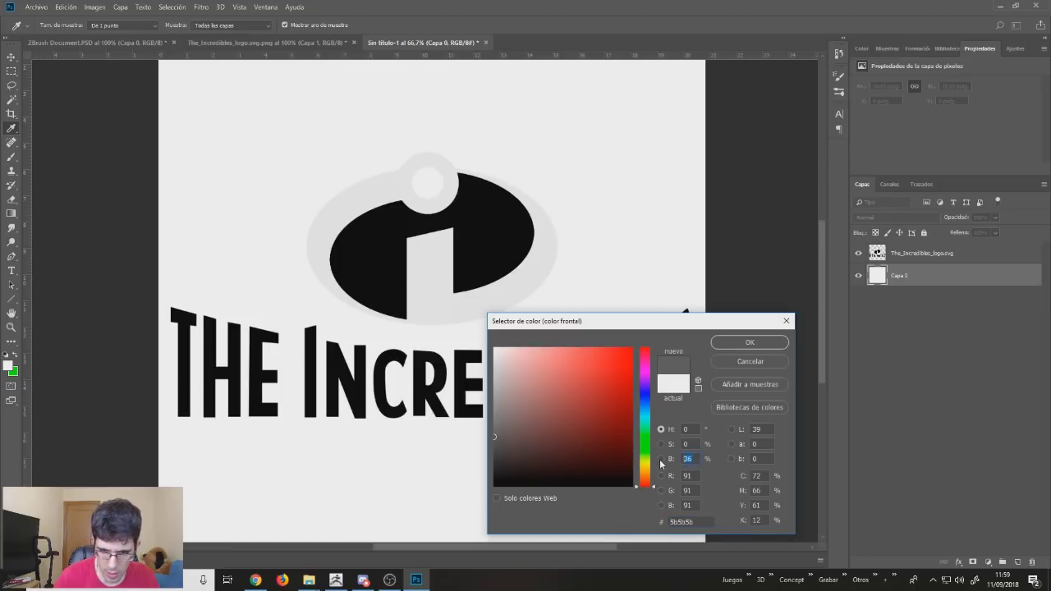
type("90")
key("Return")
Fill the white background with the grey using the Paint Bucket tool.
key("b")
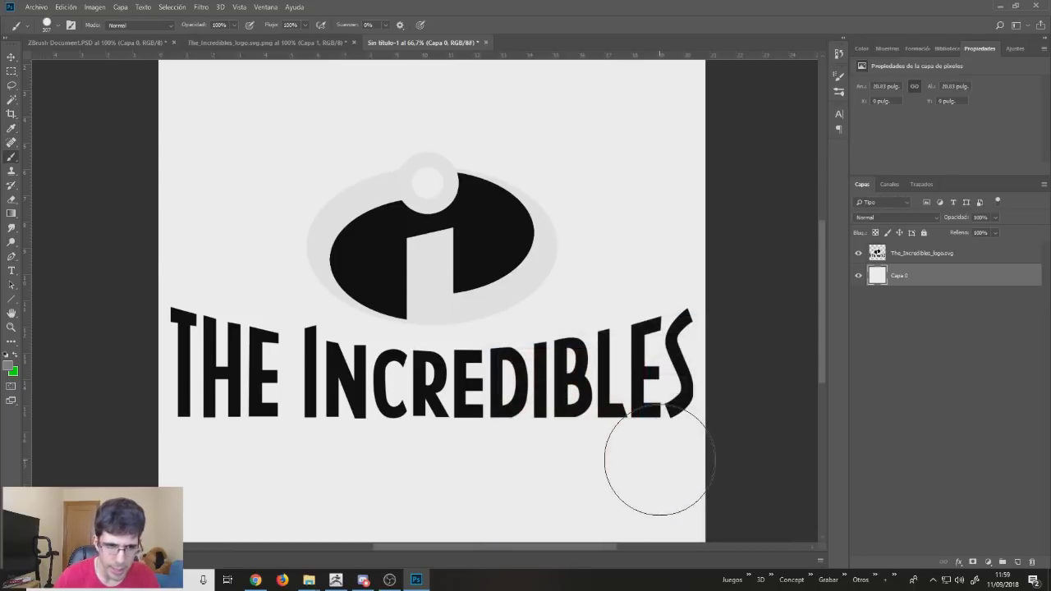
left_click(10, 213)
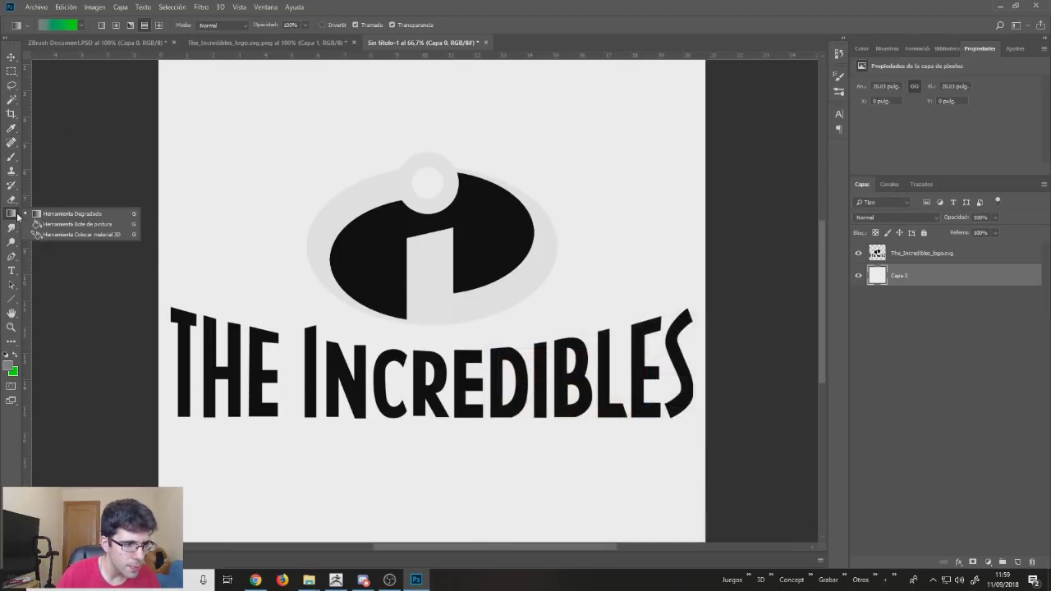
left_click(74, 224)
left_click(8, 212)
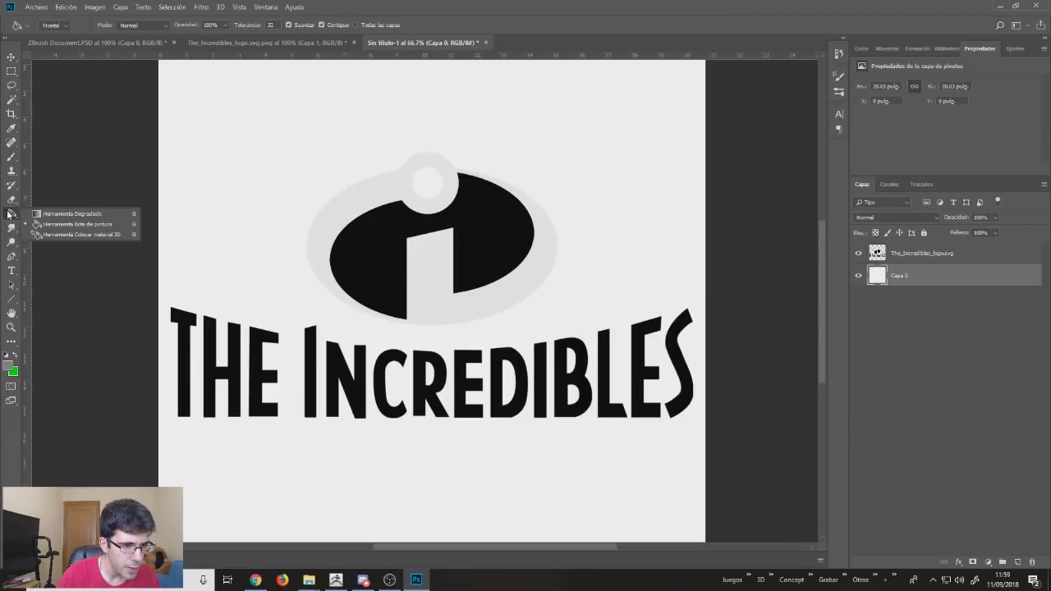
left_click(74, 224)
left_click(350, 304)
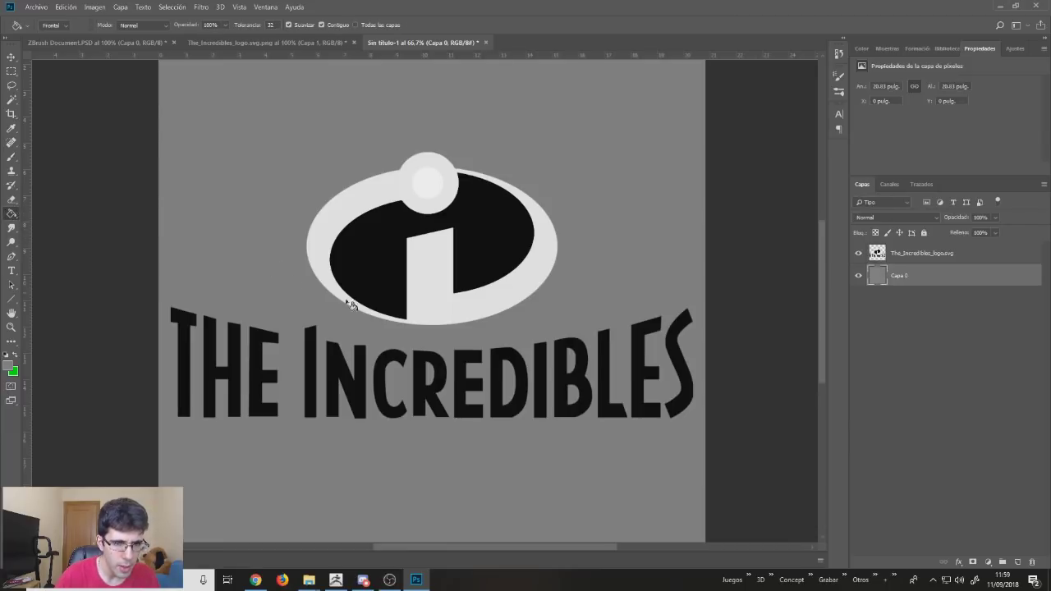
Save the image as a PNG file named starting 'Lo' and return to ZBrush.
key("ctrl+shift+s")
left_click(437, 253)
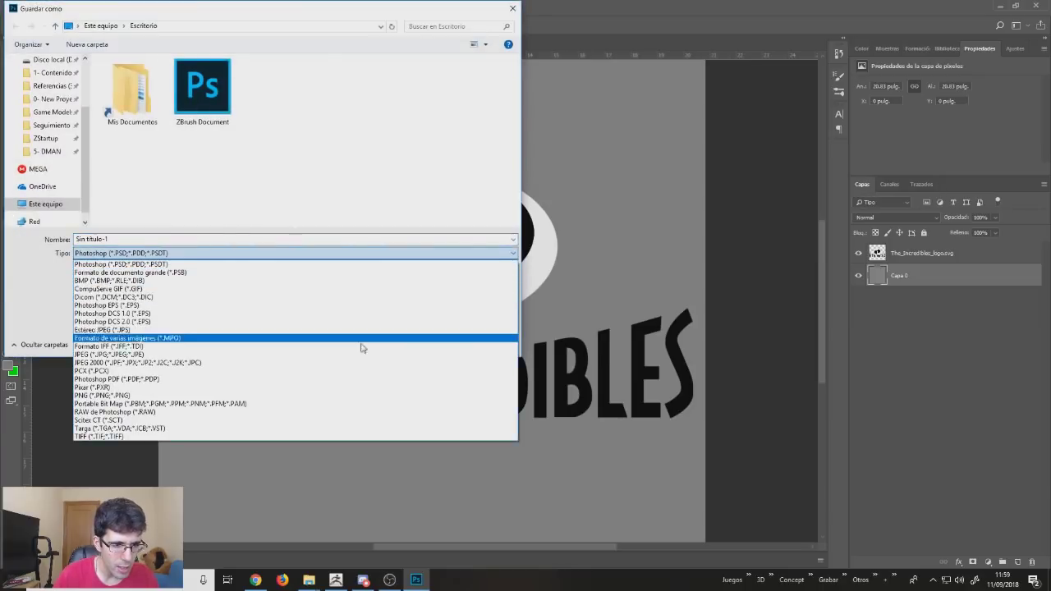
left_click(103, 395)
double_click(91, 239)
type("Lo")
key("Return")
key("Return")
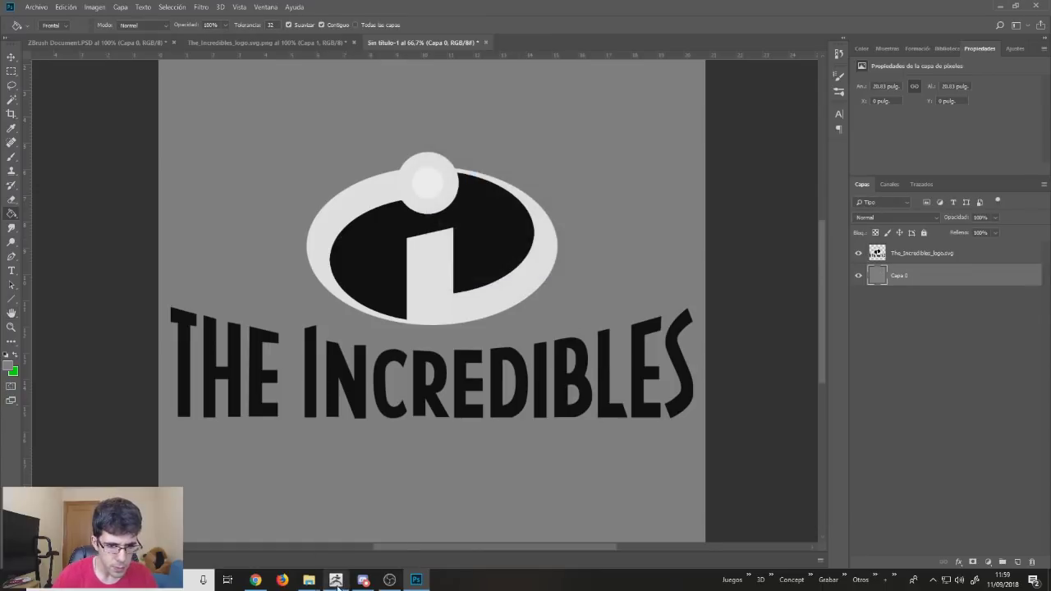
left_click(337, 583)
Import the Logo image from the Alpha palette as the current alpha.
left_click(43, 194)
left_click(76, 374)
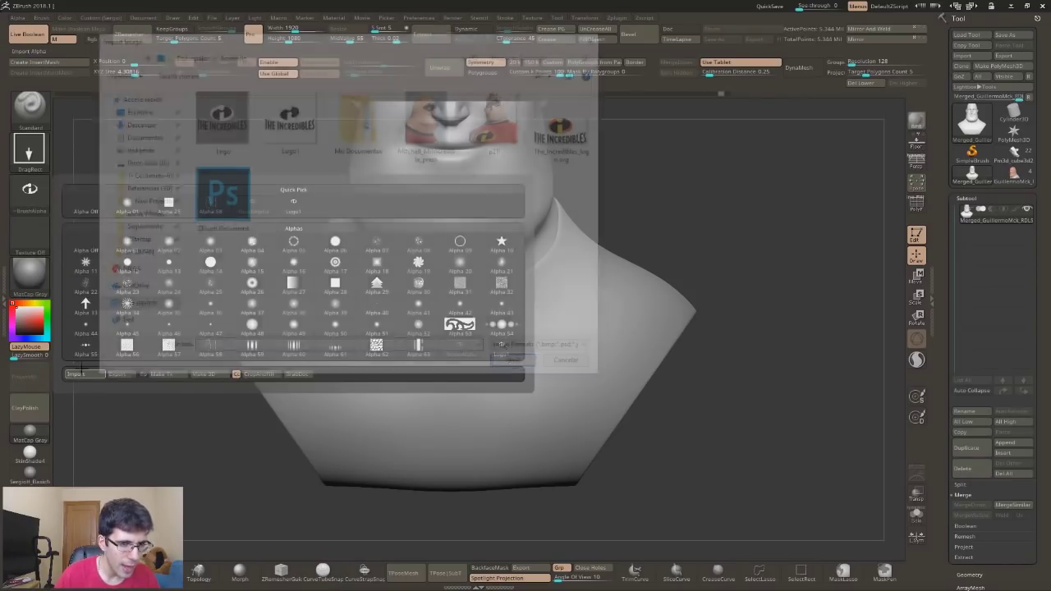
left_click(218, 138)
double_click(219, 137)
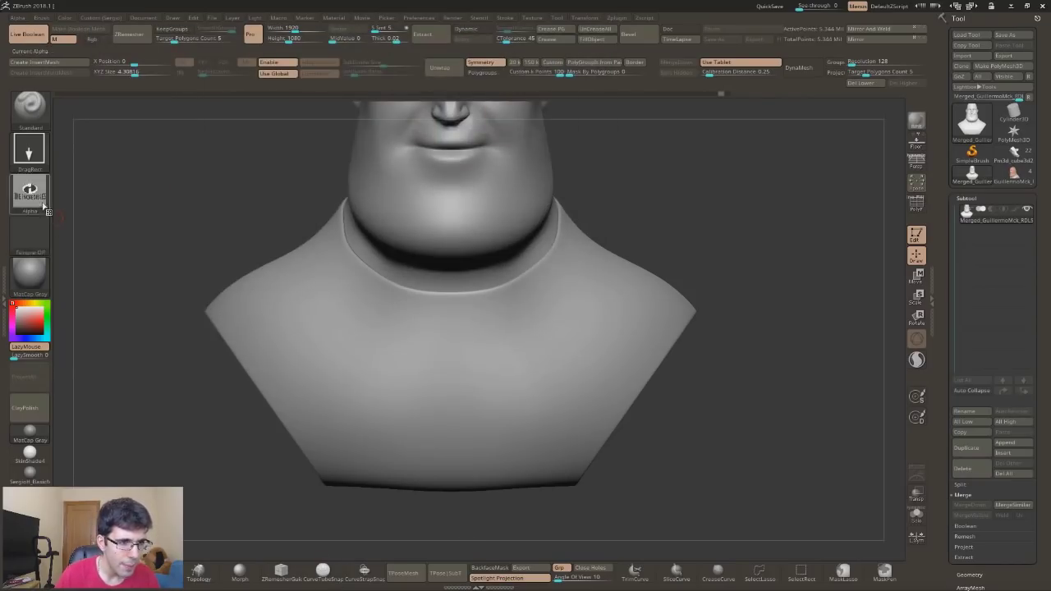
mouse_move(29, 195)
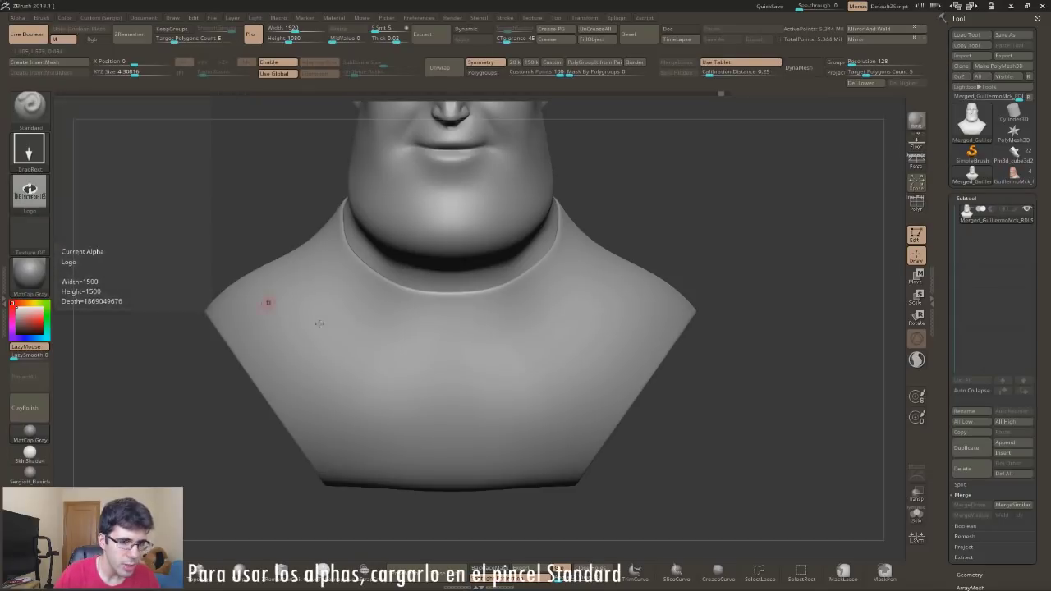
Test-stamp the logo on the chest with DragRect, undo, then view the bust front-on.
mouse_move(431, 398)
left_mouse_down()
mouse_move(426, 279)
mouse_move(464, 400)
mouse_move(429, 305)
left_mouse_up()
key("space")
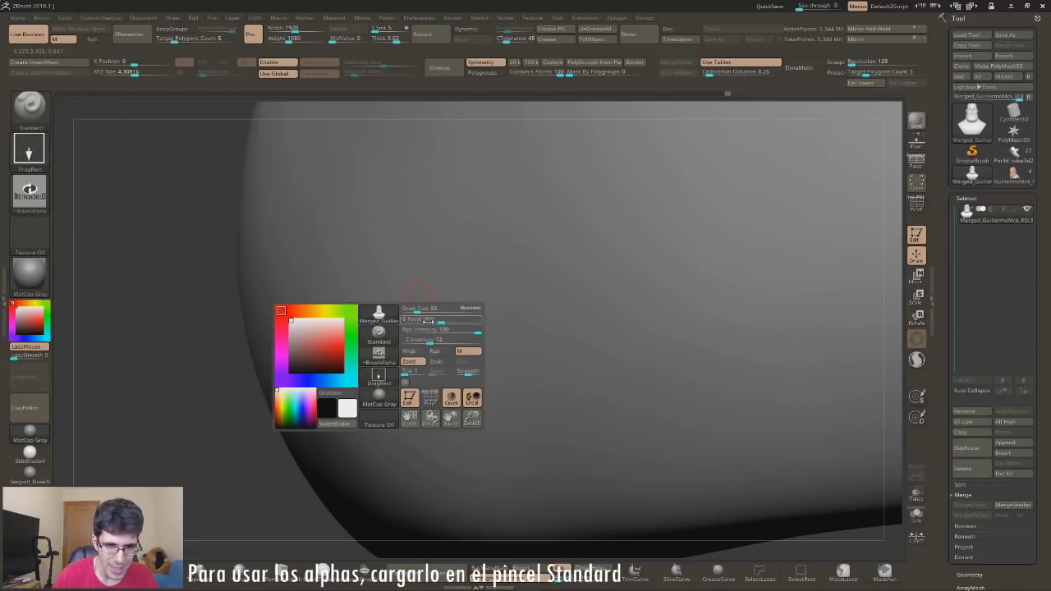
left_click_drag(434, 284, 435, 365)
right_click_drag(435, 365, 436, 337)
key("ctrl+z")
left_click_drag(437, 337, 435, 369)
mouse_move(435, 370)
right_mouse_down()
mouse_move(419, 364)
mouse_move(400, 238)
mouse_move(367, 271)
mouse_move(371, 298)
mouse_move(547, 354)
right_mouse_up()
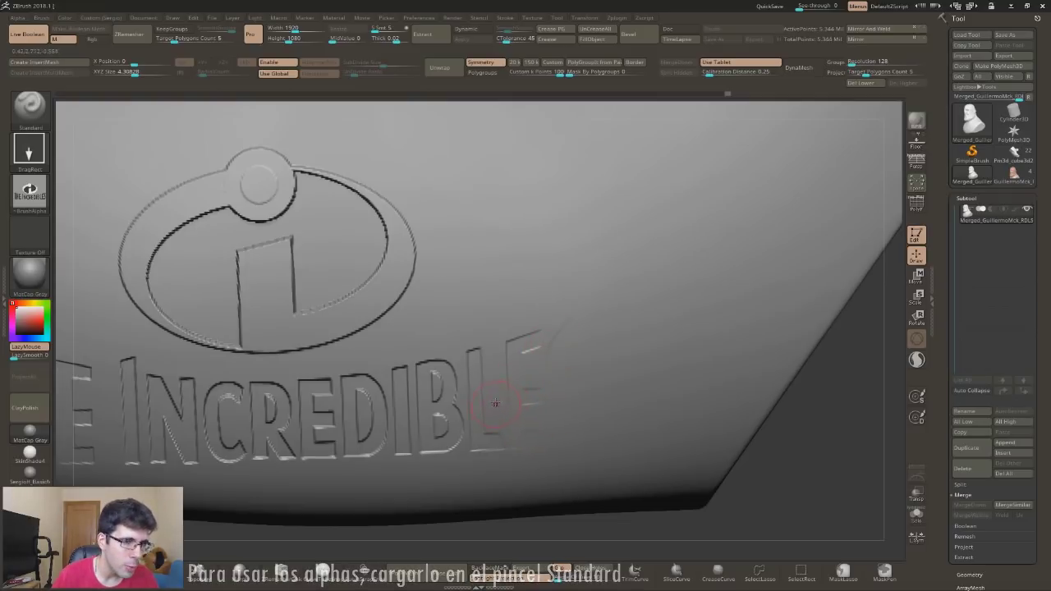
right_click_drag(507, 399, 427, 312, "shift")
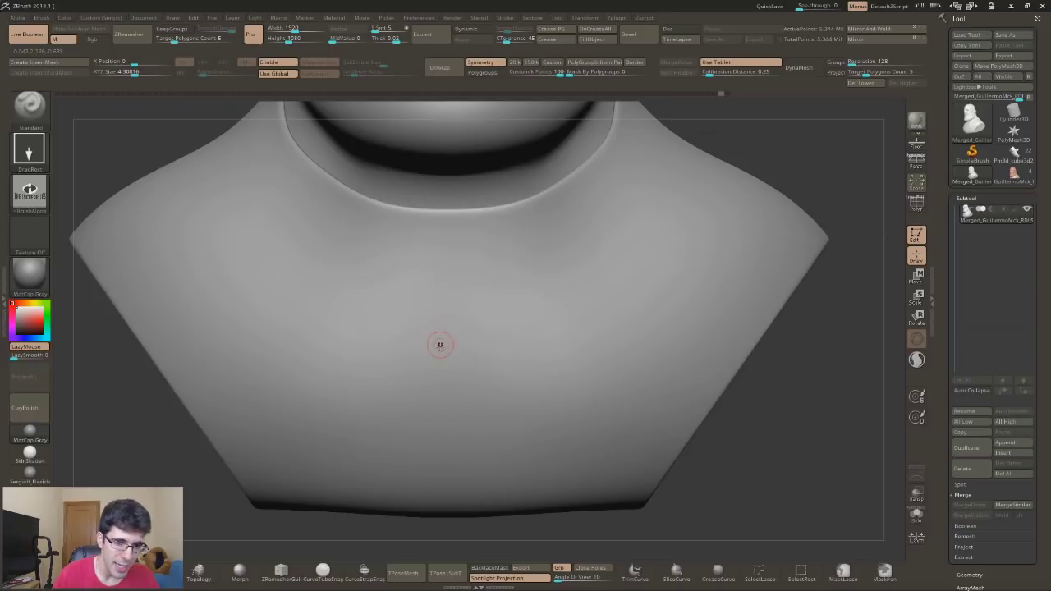
Stamp and resize the logo rectangle on the chest as a trial.
right_click(440, 345)
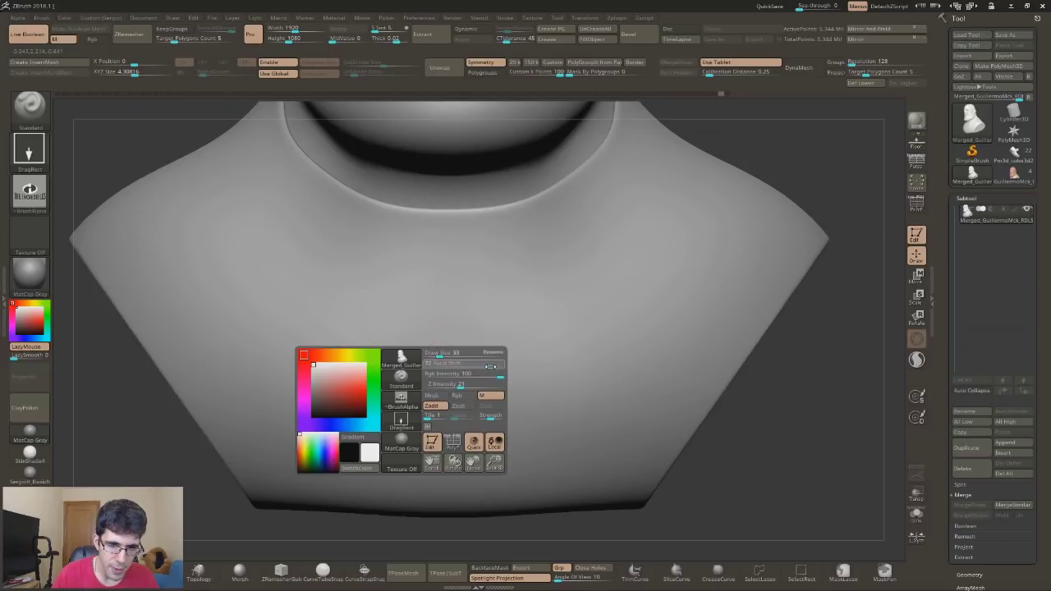
mouse_move(452, 373)
left_mouse_down()
mouse_move(452, 164)
mouse_move(433, 347)
left_mouse_up()
mouse_move(434, 347)
right_mouse_down()
mouse_move(458, 417)
mouse_move(435, 427)
right_mouse_up()
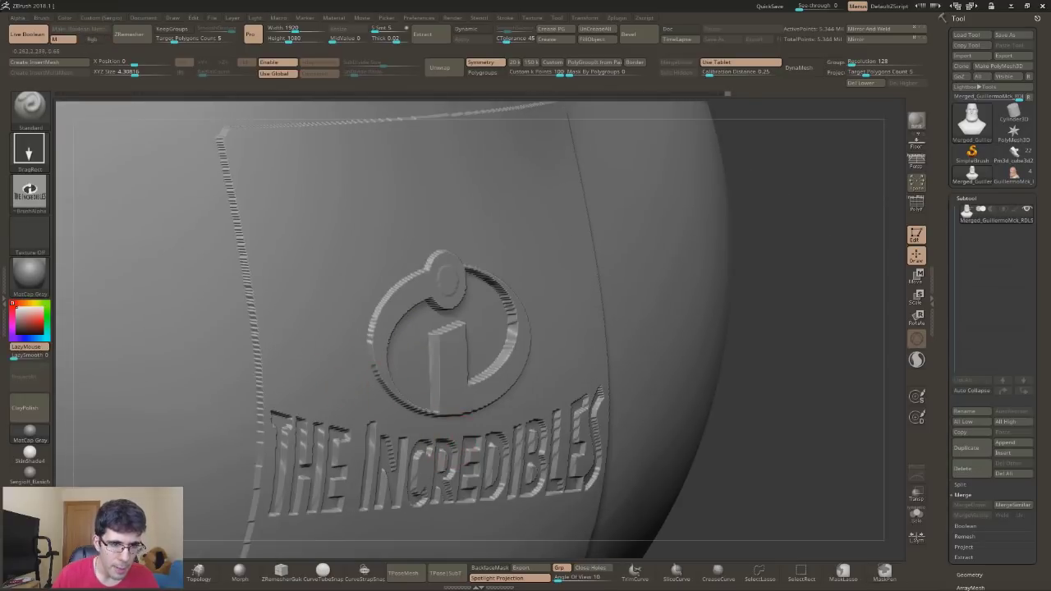
Orbit around the bust to inspect the logo relief edges, then bring up the alpha settings.
right_click_drag(363, 350, 331, 298)
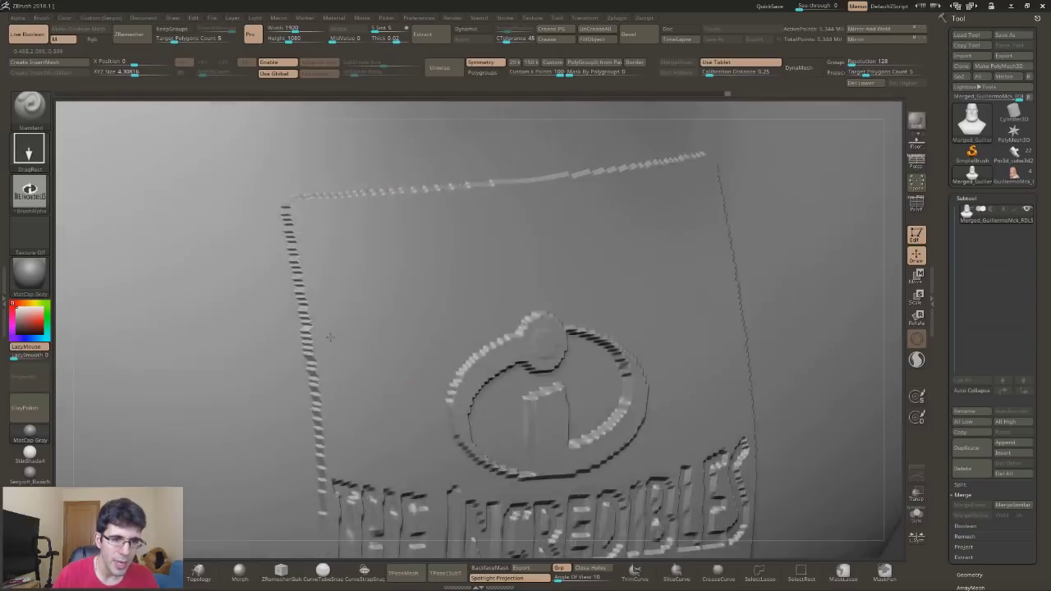
mouse_move(330, 271)
right_mouse_down()
mouse_move(342, 328)
mouse_move(380, 328)
mouse_move(383, 364)
right_mouse_up()
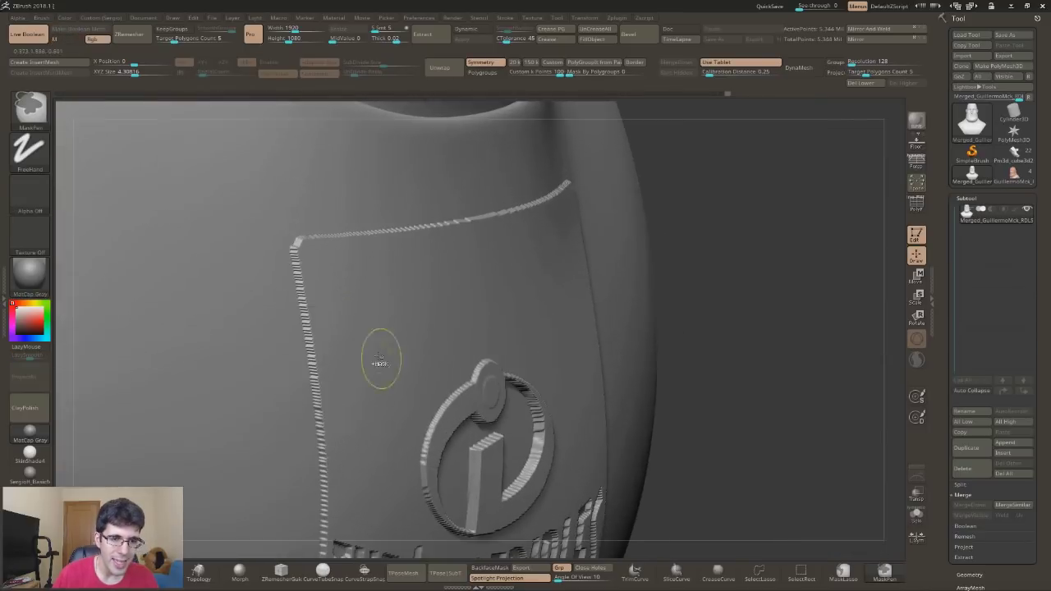
right_click_drag(296, 255, 335, 261)
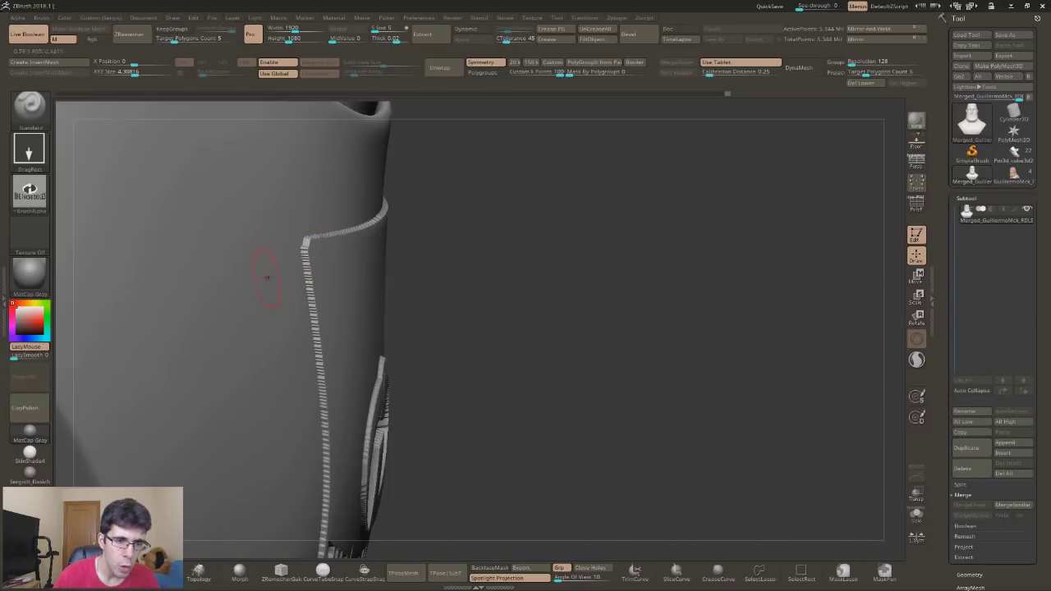
right_click_drag(337, 292, 378, 301)
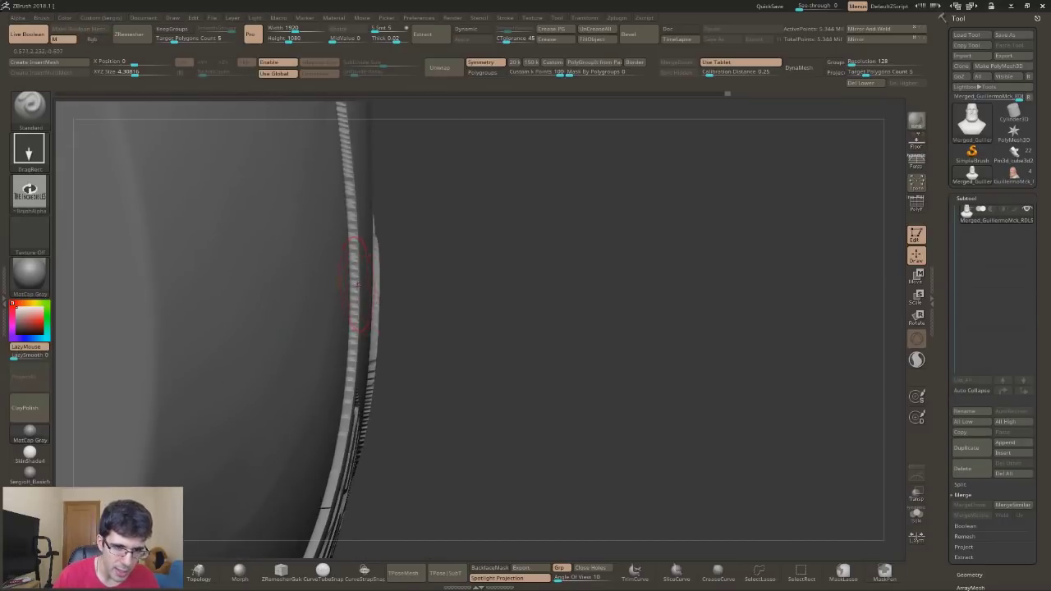
right_click_drag(337, 275, 364, 351)
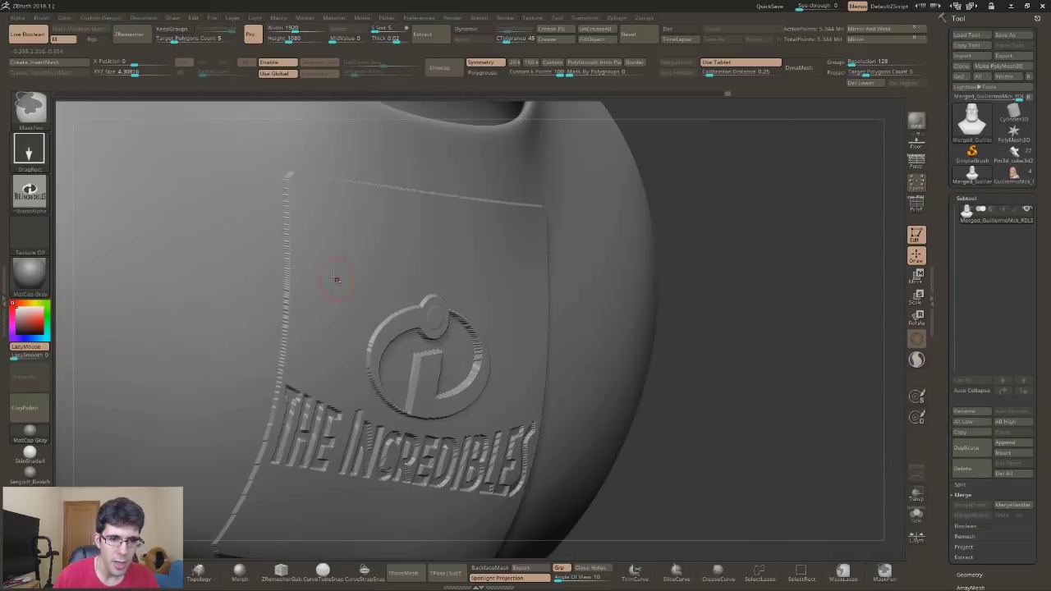
left_click(17, 17)
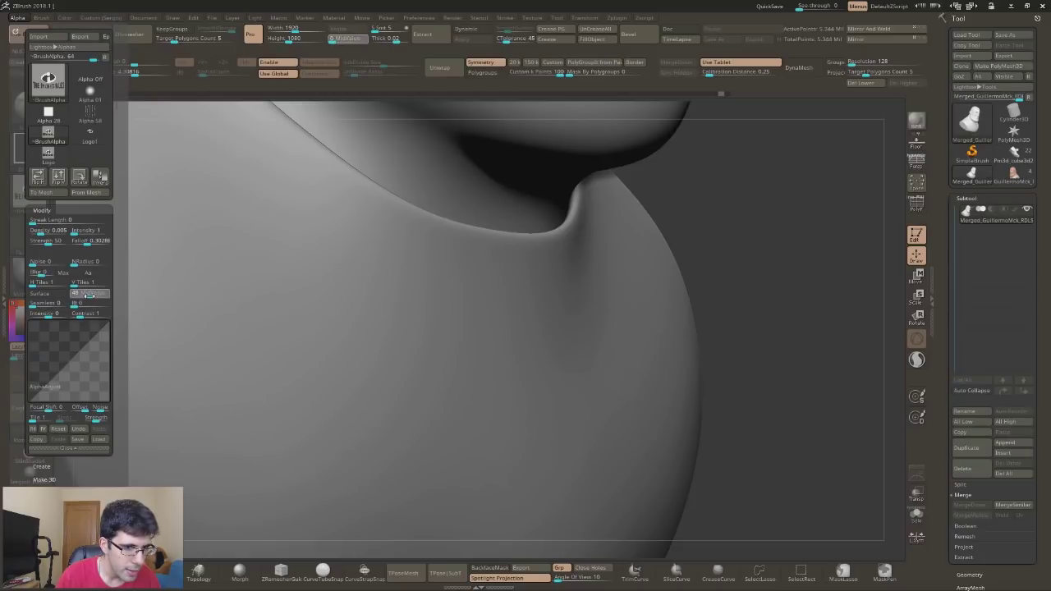
Frame the bust, stamp the Incredibles logo and title on the chest, and check it from the side.
key("f")
mouse_move(581, 403)
right_mouse_down()
mouse_move(547, 353)
mouse_move(503, 354)
right_mouse_up()
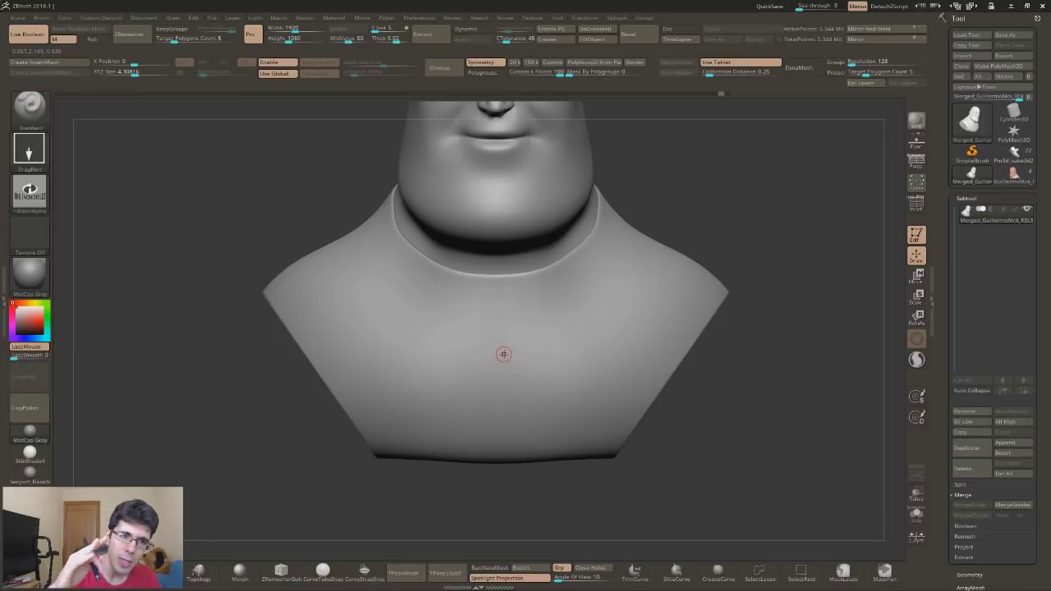
left_click_drag(496, 390, 493, 444)
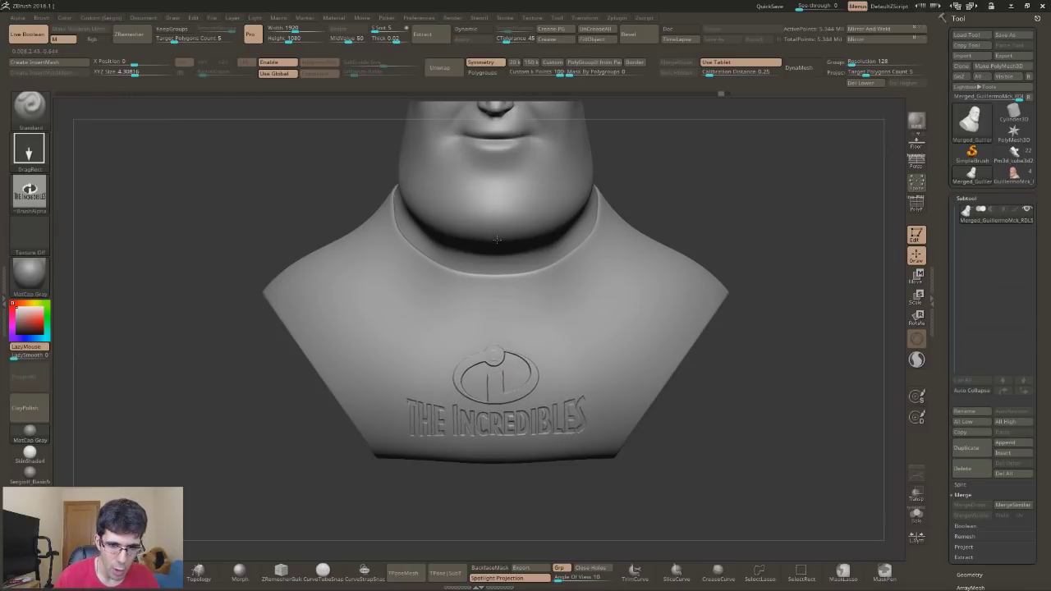
right_click_drag(492, 444, 499, 362)
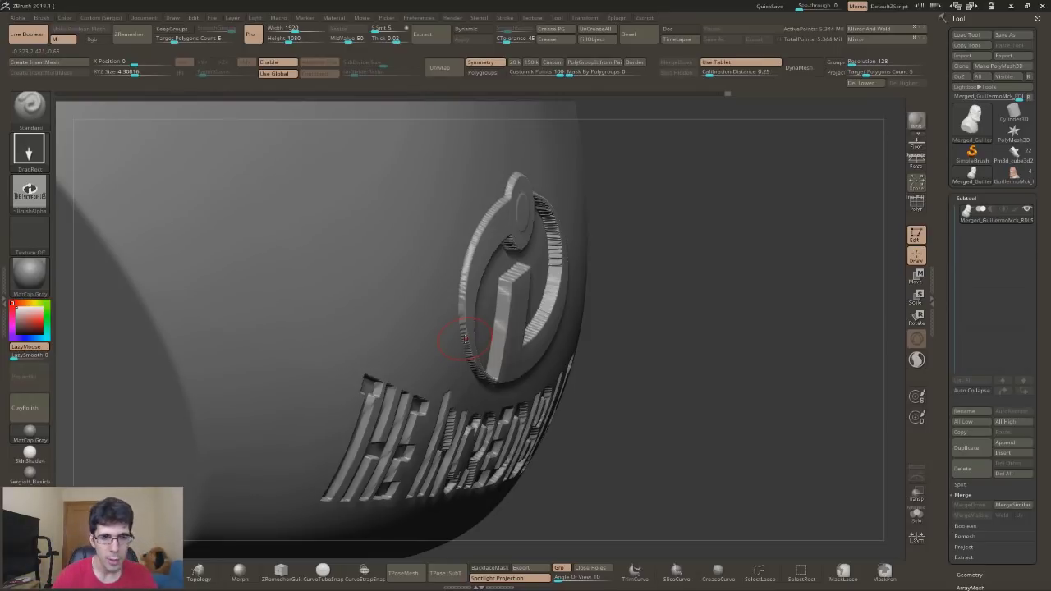
left_click_drag(664, 390, 652, 297)
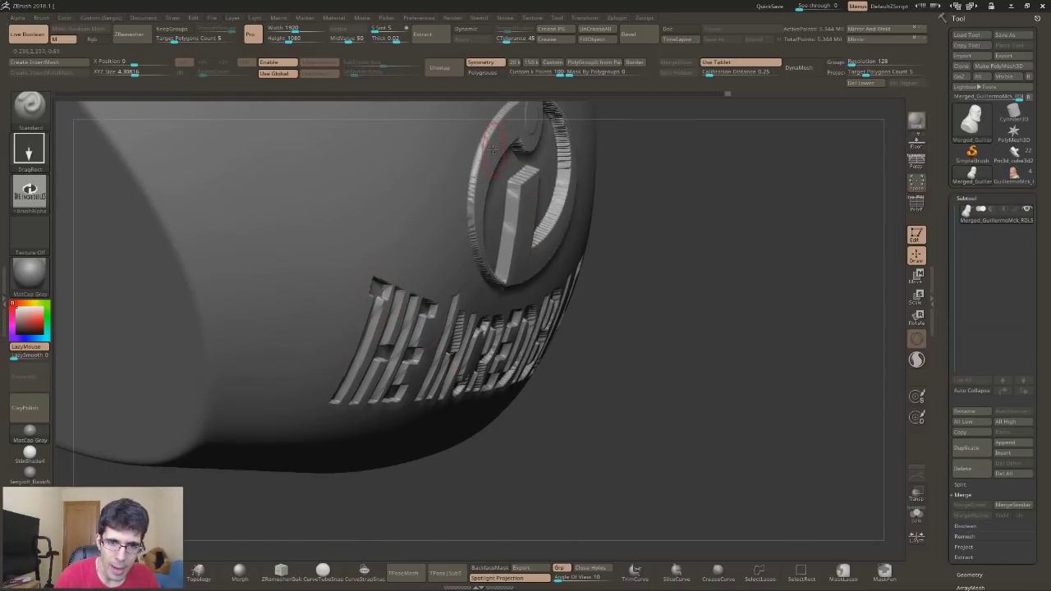
mouse_move(496, 148)
left_mouse_down()
mouse_move(520, 236)
mouse_move(487, 341)
left_mouse_up()
Undo the stamp and restamp the logo at full size across the chest.
key("ctrl+z")
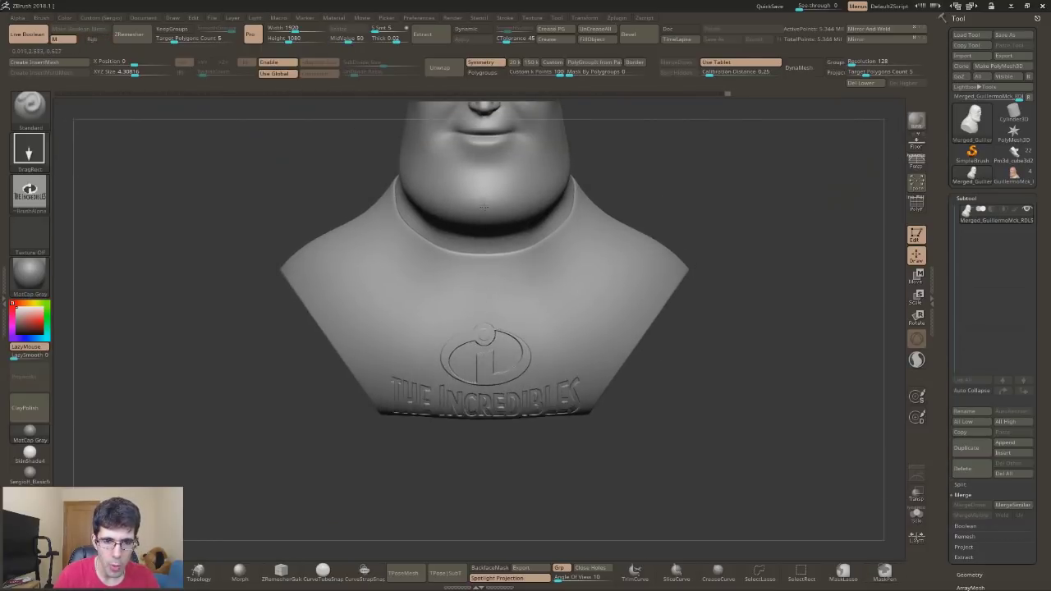
key("ctrl+z")
left_click_drag(485, 329, 483, 174)
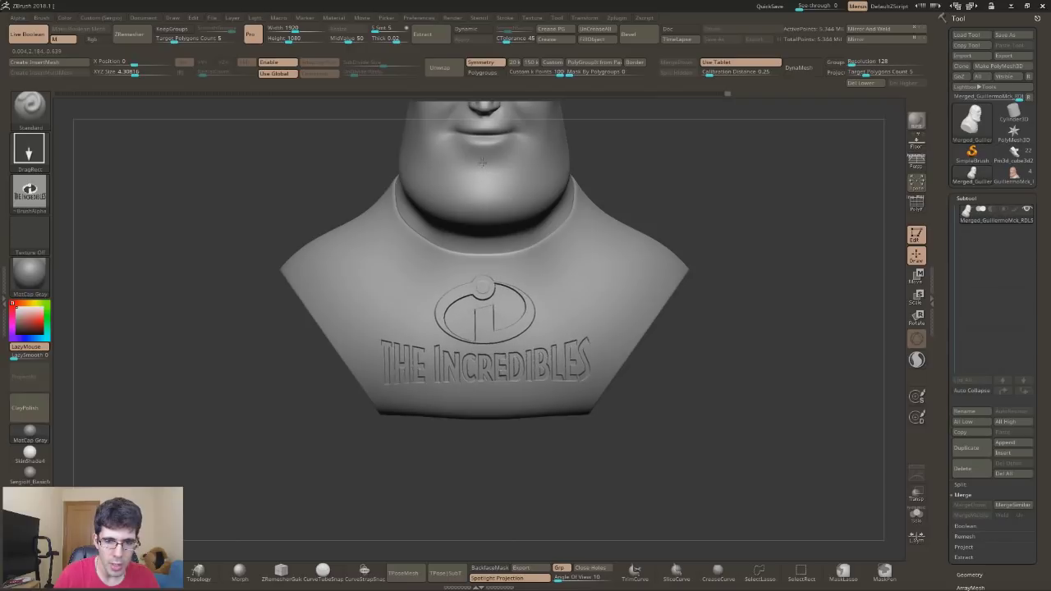
mouse_move(624, 313)
left_mouse_down("shift")
mouse_move(643, 341)
mouse_move(612, 349)
mouse_move(591, 386)
mouse_move(605, 434)
mouse_move(546, 325)
mouse_move(442, 364)
mouse_move(463, 356)
mouse_move(465, 312)
left_mouse_up("shift")
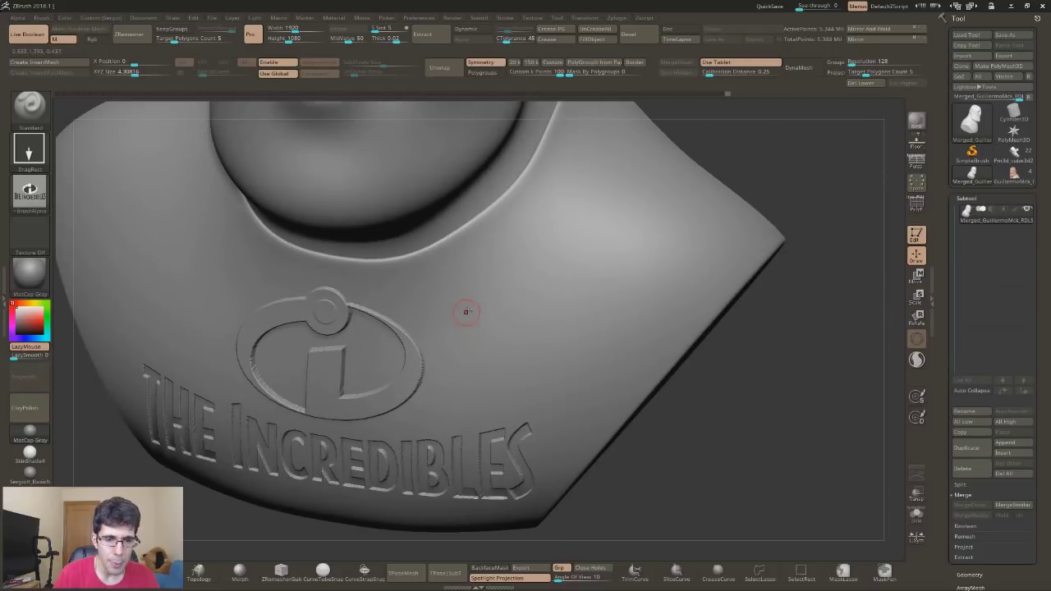
Set the alpha to Off and the stroke to Dots.
left_click(29, 193)
left_click(76, 207)
left_click(28, 150)
left_click(70, 158)
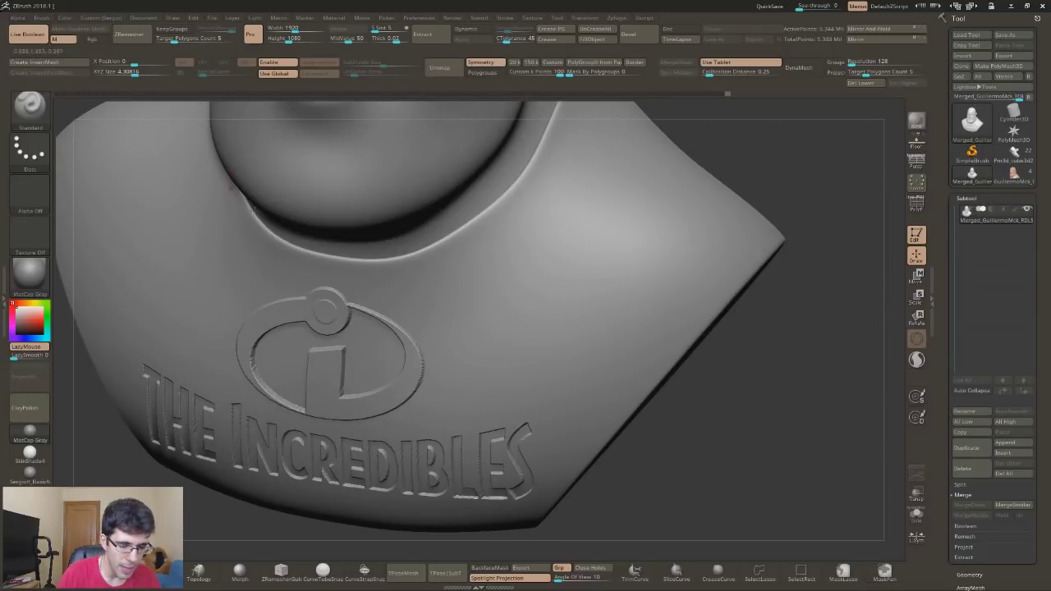
Mask three freehand strokes on the shoulder beside the logo, then expand Tool > Polygroups.
mouse_move(507, 353)
left_mouse_down("alt")
mouse_move(486, 354)
mouse_move(583, 226)
left_mouse_up("alt")
mouse_move(526, 261)
left_mouse_down("ctrl")
mouse_move(415, 407)
mouse_move(575, 226)
mouse_move(528, 263)
left_mouse_up("ctrl")
mouse_move(356, 292)
left_mouse_down("ctrl")
mouse_move(329, 275)
mouse_move(367, 274)
mouse_move(473, 169)
mouse_move(475, 234)
mouse_move(480, 151)
left_mouse_up("ctrl")
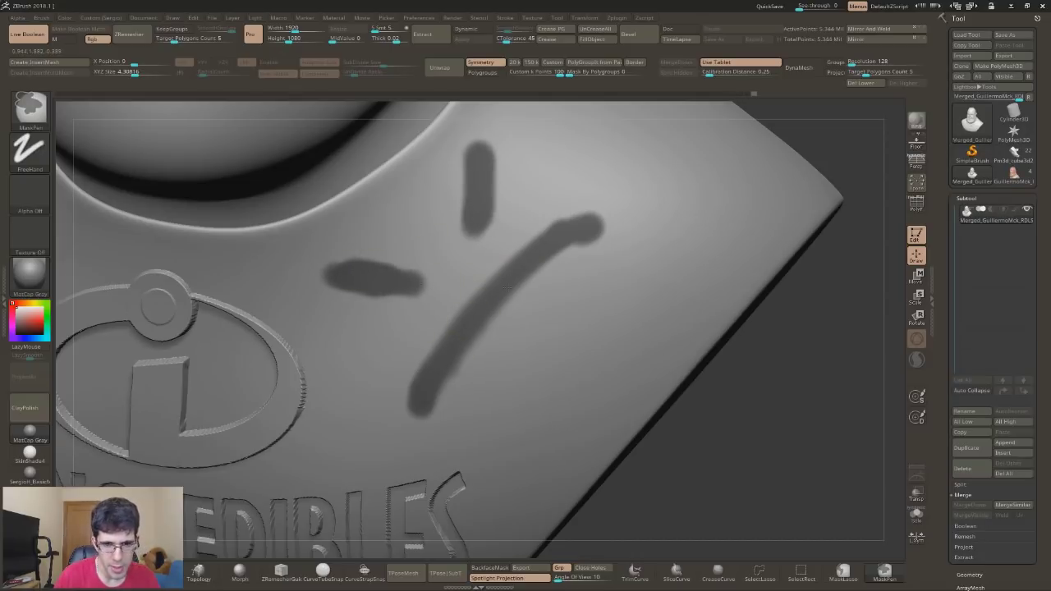
mouse_move(564, 239)
right_mouse_down()
mouse_move(505, 227)
mouse_move(500, 298)
mouse_move(515, 316)
right_mouse_up()
mouse_move(526, 263)
right_mouse_down("alt")
mouse_move(492, 357)
mouse_move(540, 234)
right_mouse_up("alt")
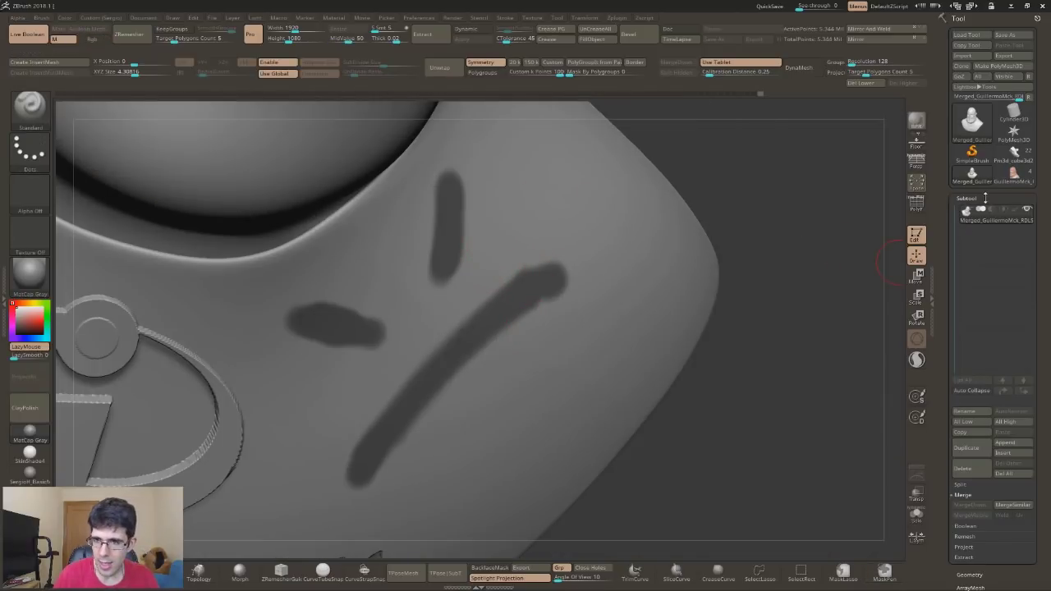
left_click(986, 198)
left_click(972, 356)
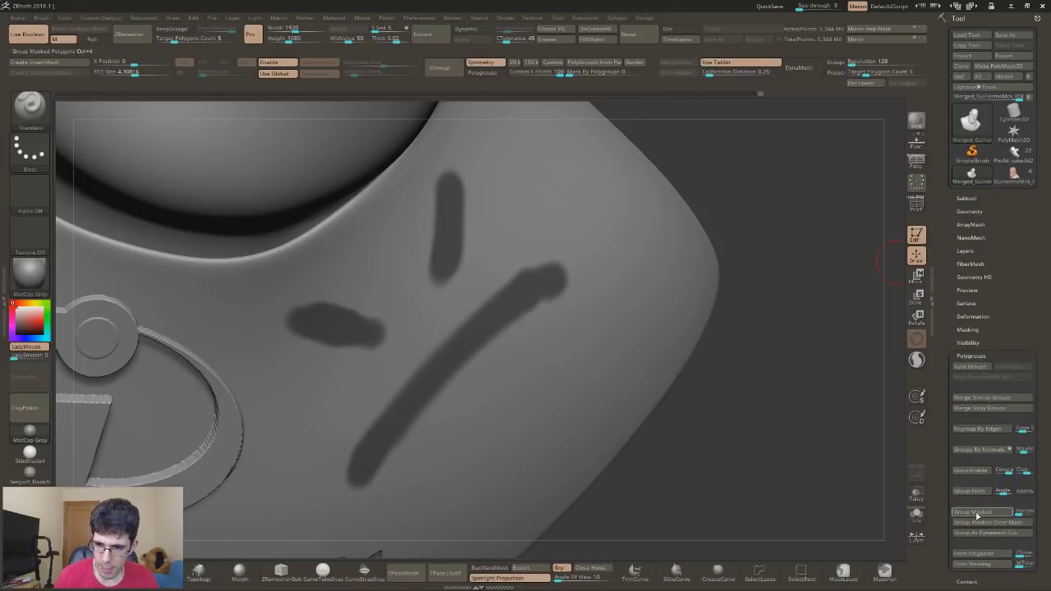
Group the masked strokes into their own polygroup and isolate it with polygroup colours shown.
left_click(976, 515)
key("shift+f")
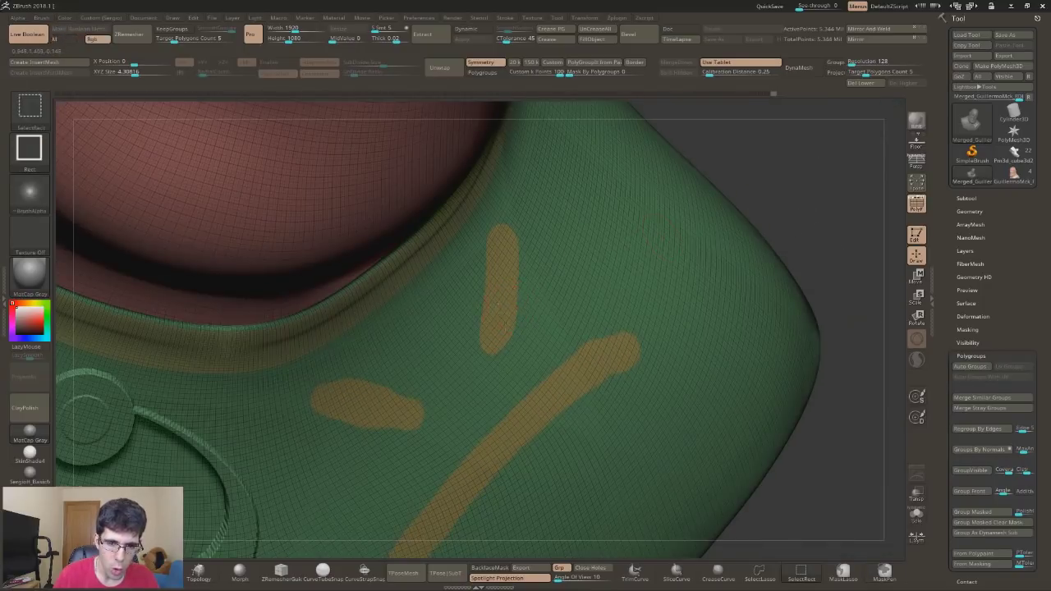
left_click(513, 339, "ctrl+shift")
mouse_move(513, 338)
left_mouse_down()
mouse_move(591, 287)
mouse_move(584, 302)
left_mouse_up()
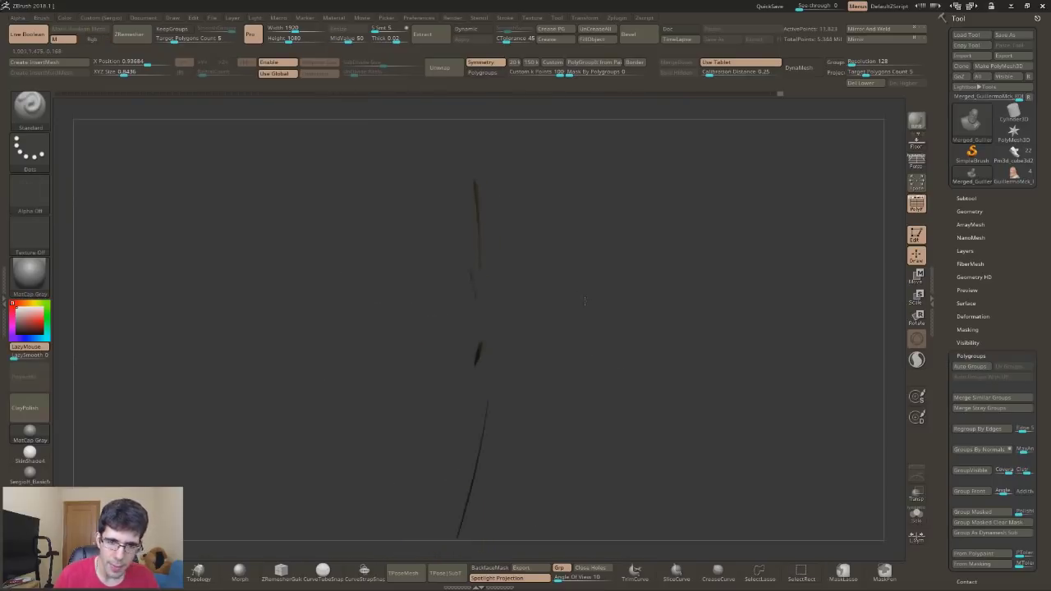
left_click_drag(585, 301, 887, 312)
Split the strokes with Auto Groups and toggle visibility of the green, purple and orange pieces.
left_click(969, 366)
left_click_drag(699, 336, 531, 248)
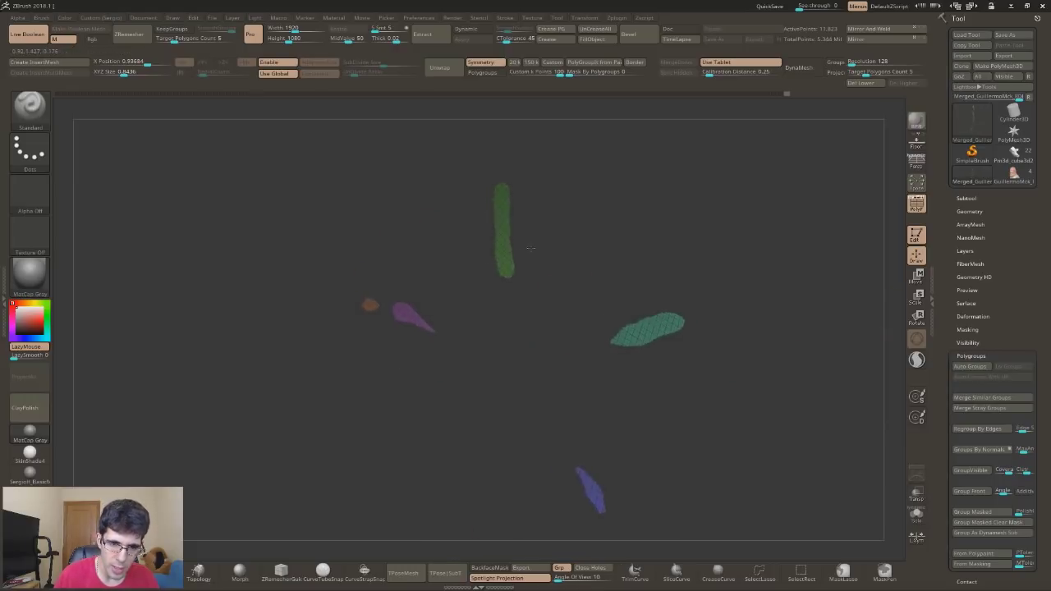
left_click(493, 258, "ctrl+alt+shift")
left_click(401, 318, "ctrl+alt+shift")
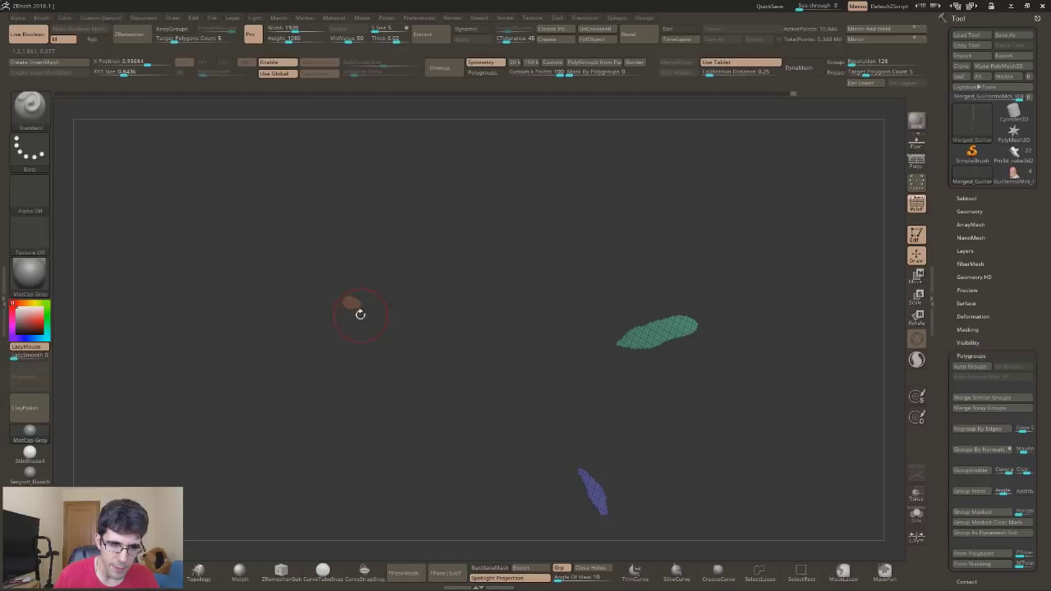
left_click(353, 305, "ctrl+alt+shift")
left_click(657, 338, "ctrl+shift")
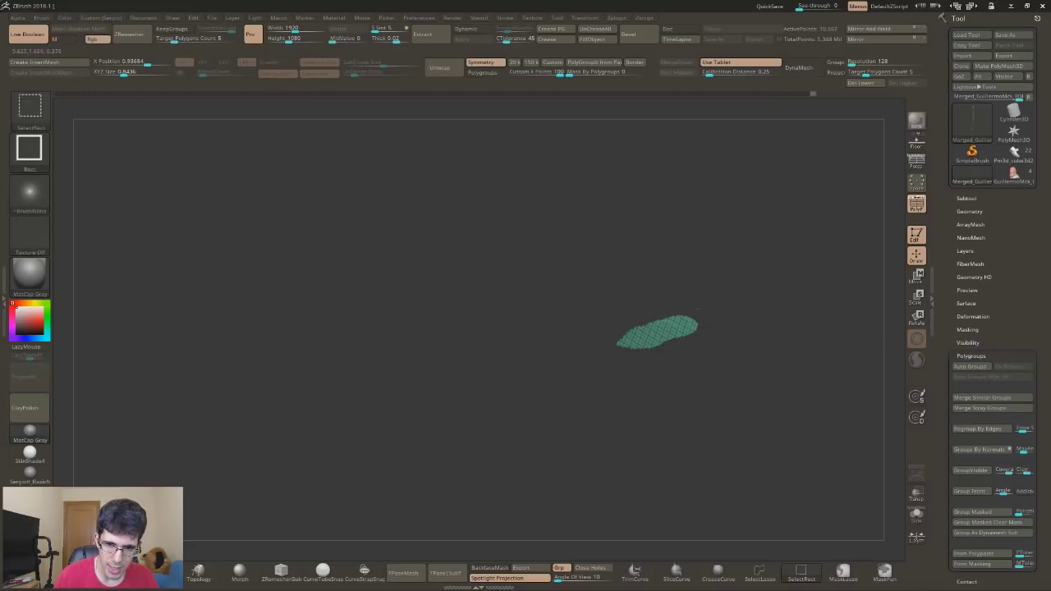
left_click(682, 321, "ctrl+shift")
left_click_drag(657, 320, 492, 345)
Delete the hidden geometry and lower subdivision levels, then turn polygroup colours off.
key("ctrl+shift+Delete")
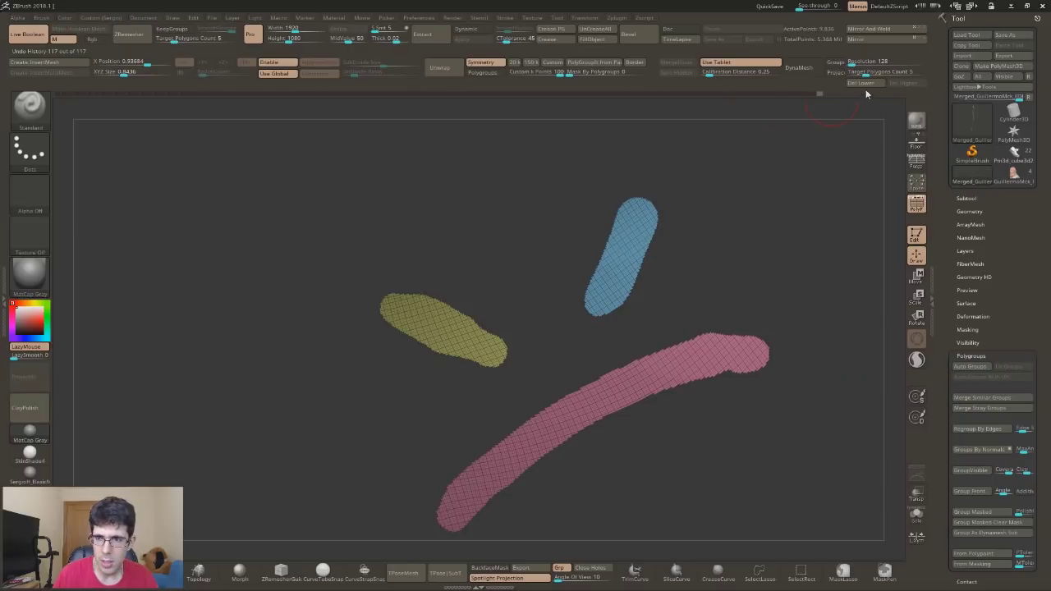
left_click(864, 85)
left_click_drag(605, 296, 571, 334)
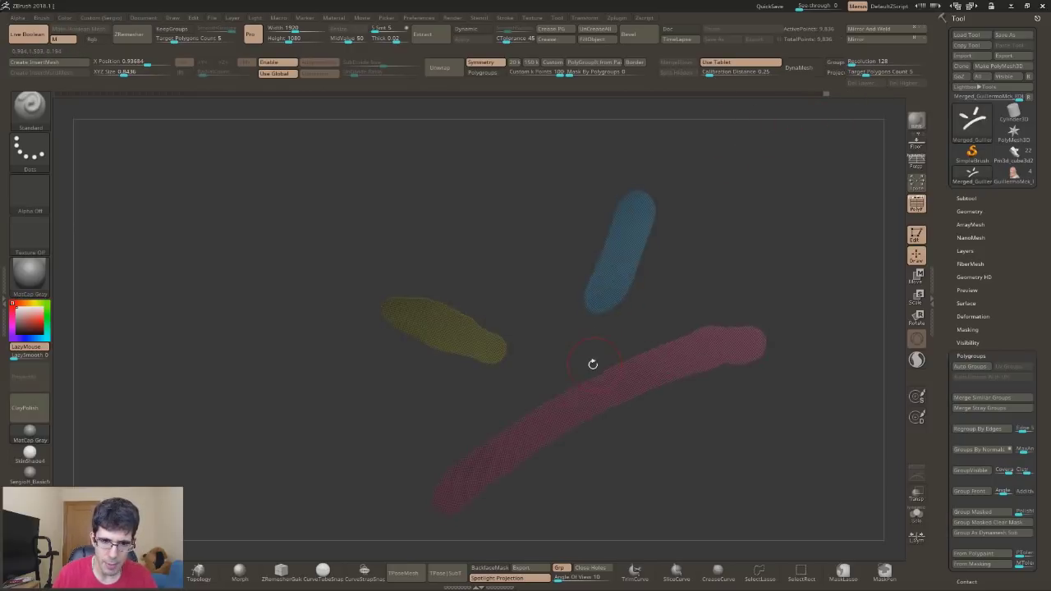
key("shift+f")
key("shift+f")
key("shift+f")
right_click_drag(621, 309, 649, 413, "ctrl")
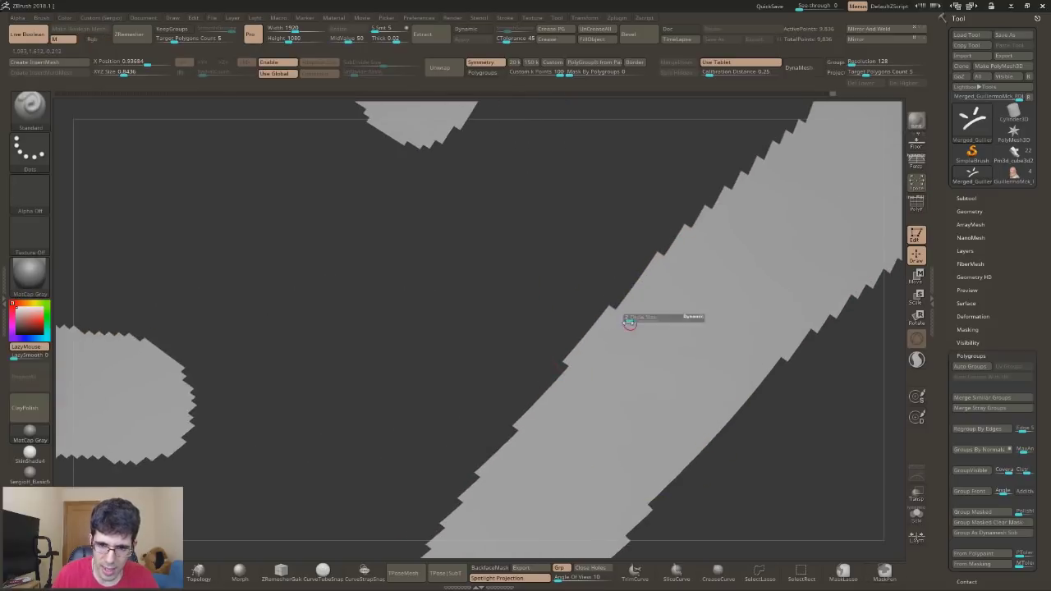
mouse_move(626, 349)
right_mouse_down("ctrl")
mouse_move(560, 262)
mouse_move(460, 215)
right_mouse_up("ctrl")
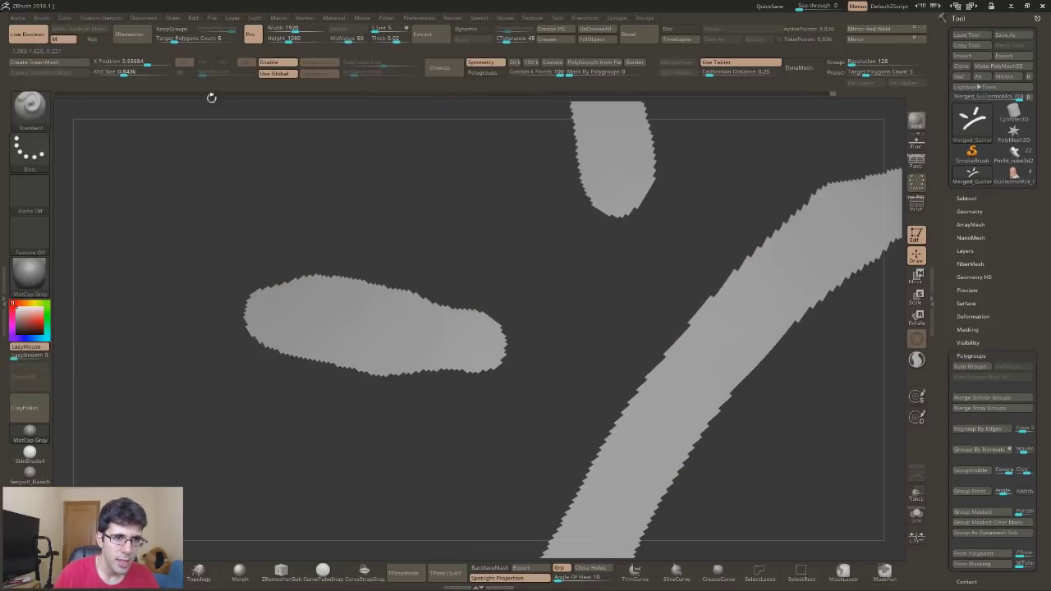
ZRemesh the strokes with a 0.2390 target polygon count and inspect the wireframe.
left_click_drag(164, 38, 169, 39)
left_click(129, 34)
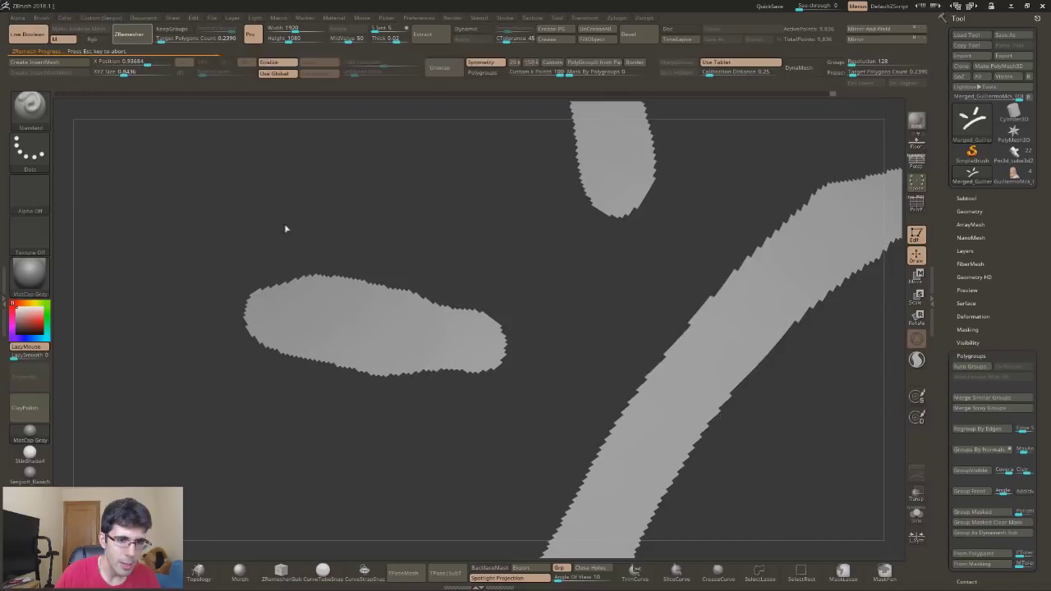
right_click_drag(454, 317, 551, 334, "ctrl")
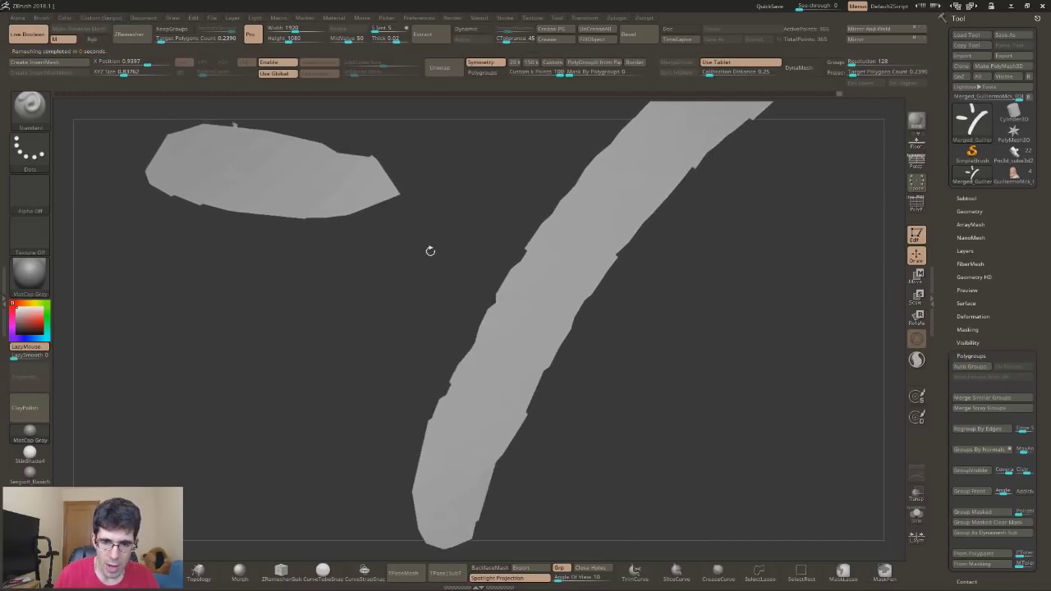
key("shift+f")
mouse_move(533, 251)
right_mouse_down()
mouse_move(556, 274)
mouse_move(552, 258)
right_mouse_up()
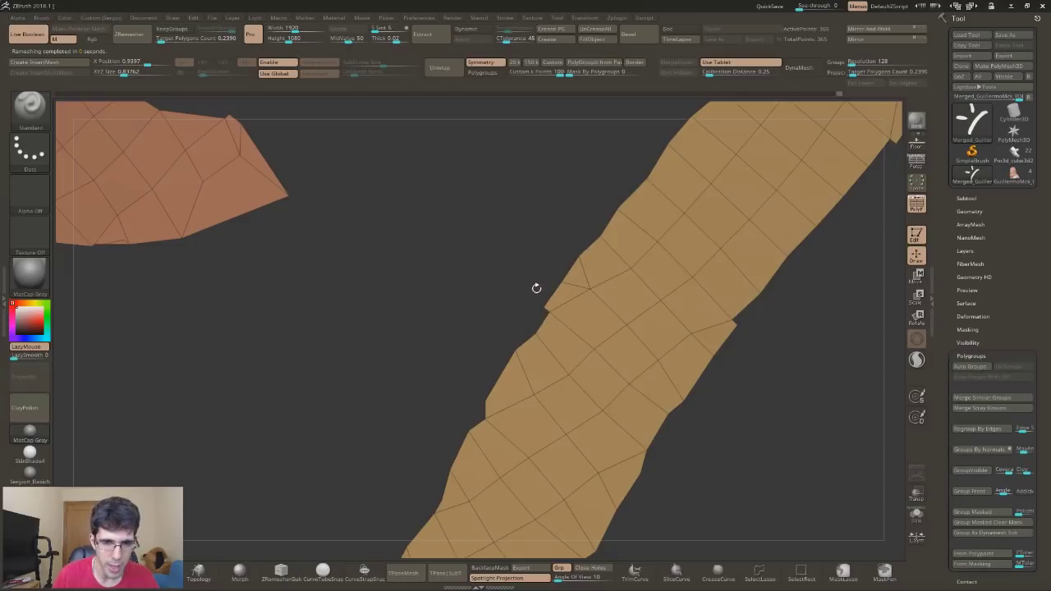
Reshape the strip's edge and smooth out its notch and fold with the Move brush.
key("b")
key("m")
key("v")
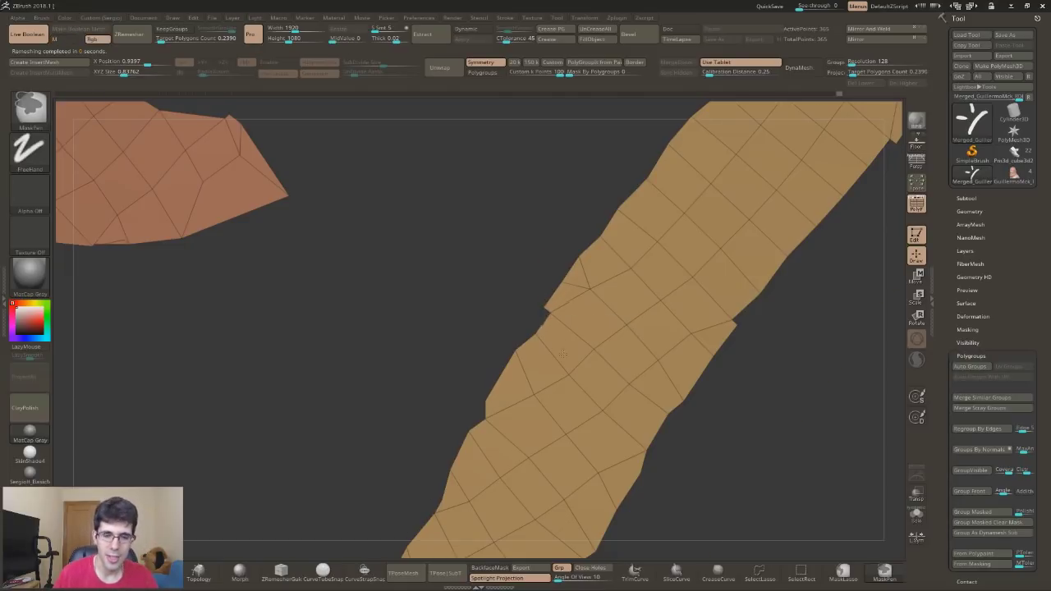
scroll(552, 315, "up", 3)
mouse_move(546, 305)
left_mouse_down()
mouse_move(567, 288)
mouse_move(530, 317)
left_mouse_up()
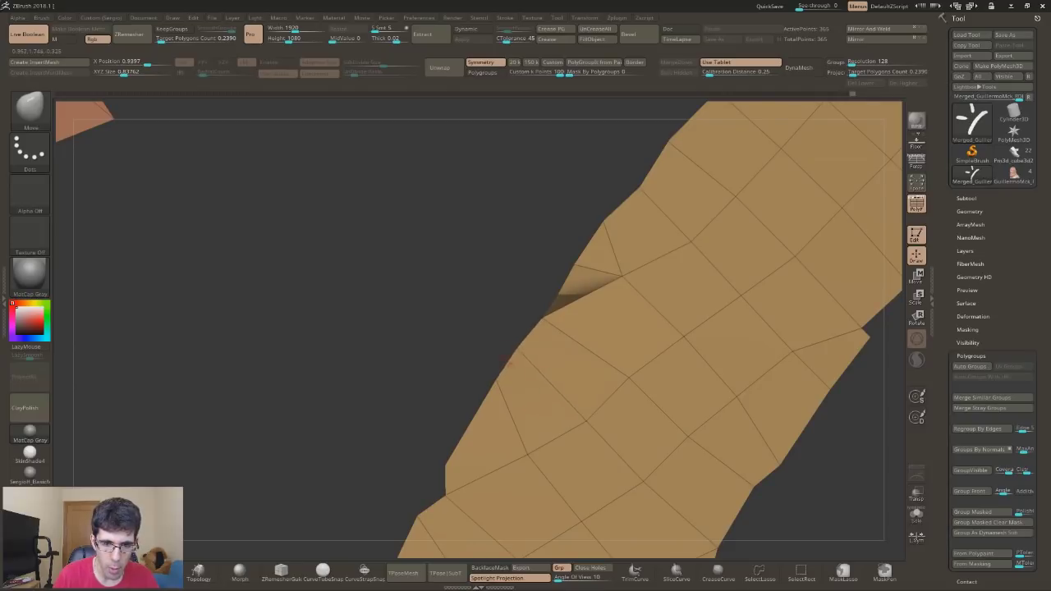
right_click_drag(530, 353, 567, 261, "alt")
left_click_drag(515, 376, 478, 362)
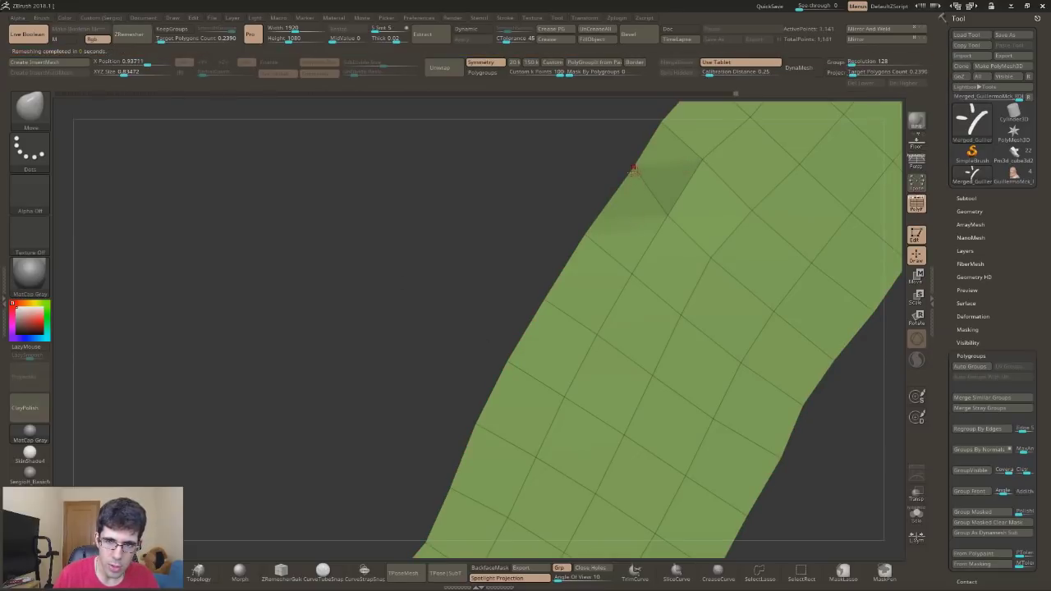
mouse_move(634, 170)
right_mouse_down()
mouse_move(589, 251)
mouse_move(600, 328)
right_mouse_up()
left_click_drag(612, 351, 606, 374)
left_click_drag(617, 339, 608, 362)
Remesh the strip again and show all the remeshed stroke pieces together.
left_click(129, 34)
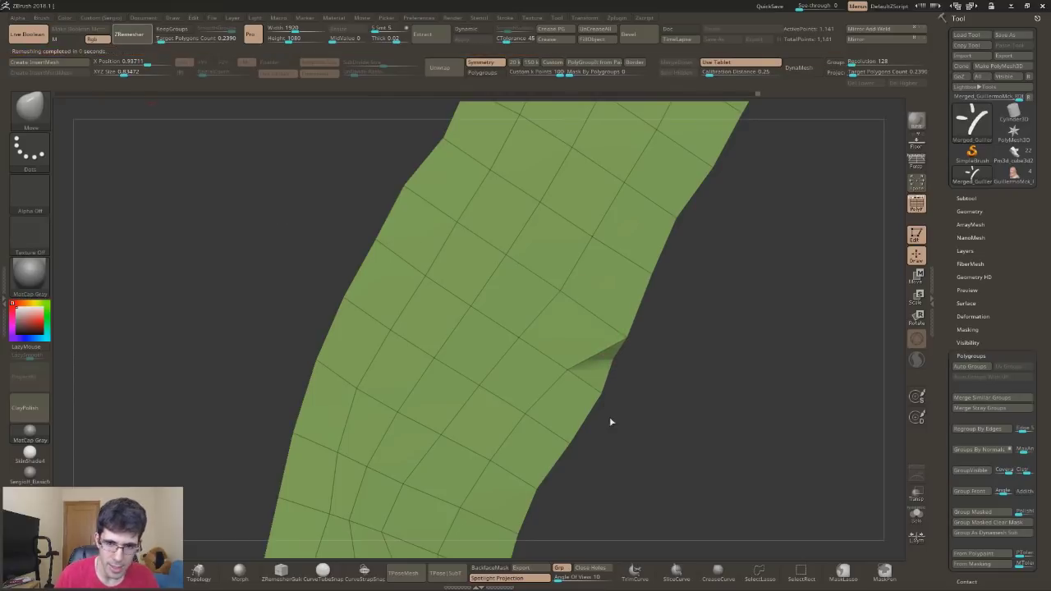
right_click_drag(595, 424, 550, 383, "ctrl")
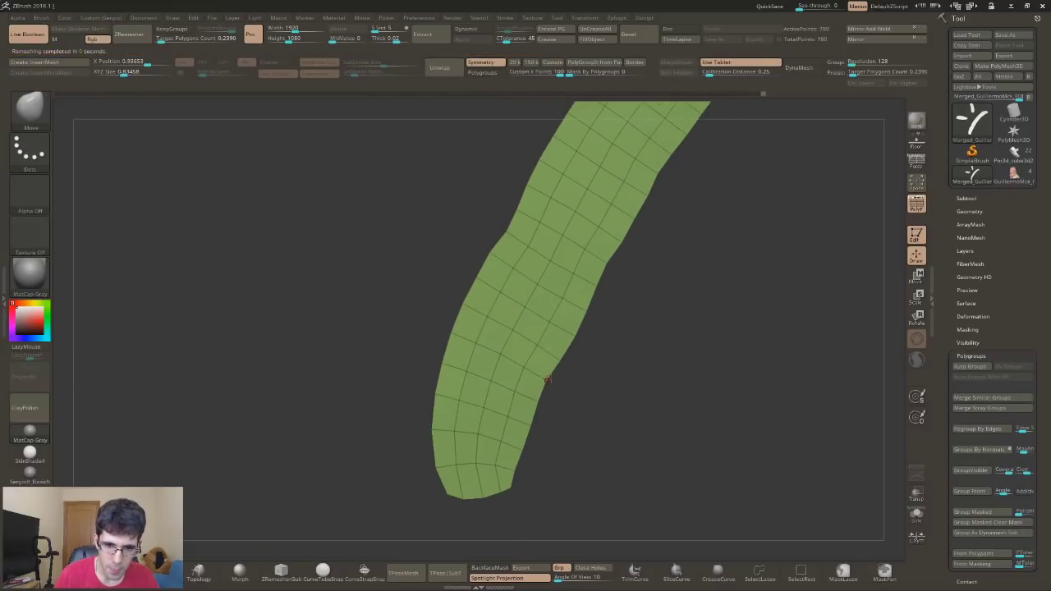
left_click(539, 400, "ctrl+shift")
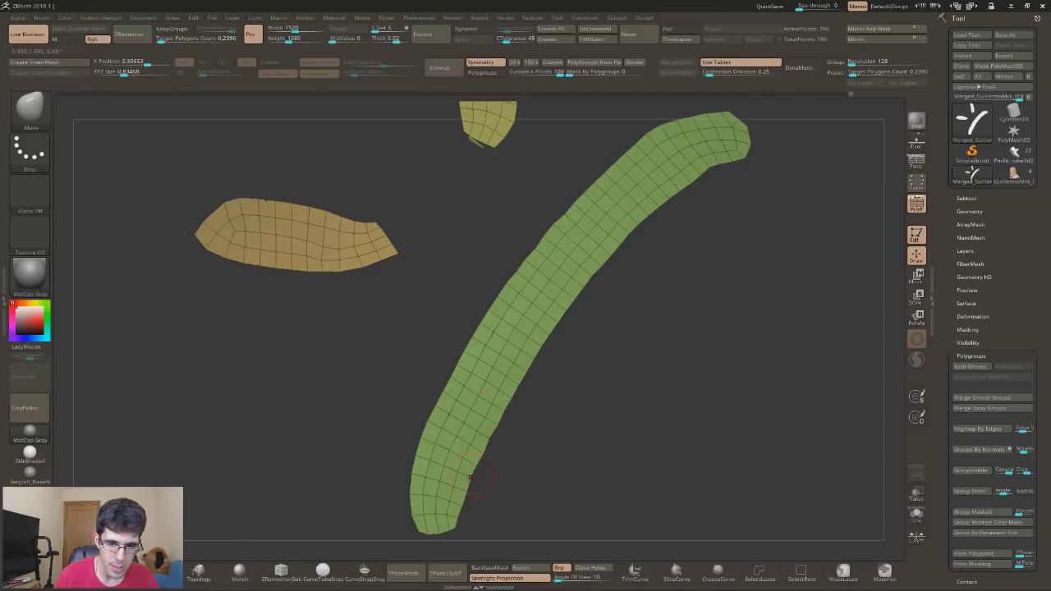
right_click_drag(460, 513, 549, 301, "ctrl")
mouse_move(481, 380)
right_mouse_down()
mouse_move(498, 340)
mouse_move(577, 472)
mouse_move(546, 370)
right_mouse_up()
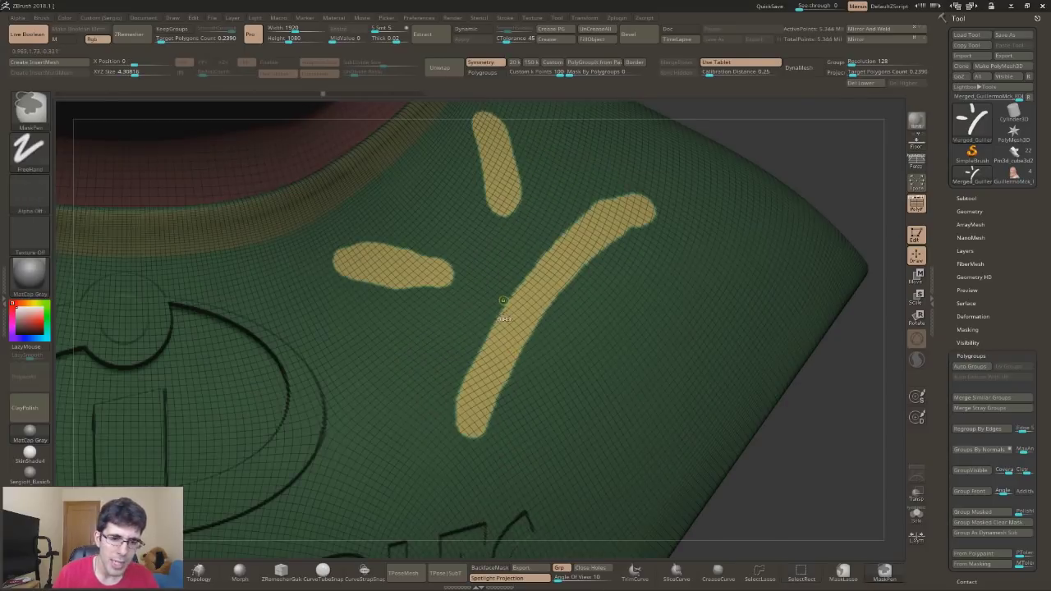
Revert the shirt to its stroke-polygroup state, step to top subdivision, and open LightBox.
right_click_drag(516, 367, 512, 364, "ctrl")
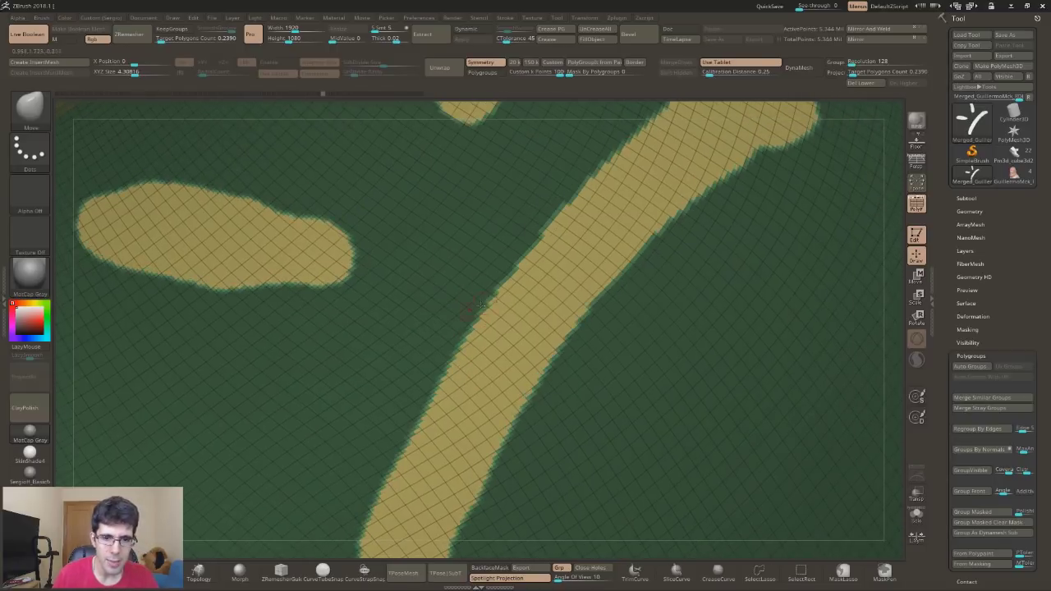
right_click_drag(493, 297, 603, 258, "ctrl")
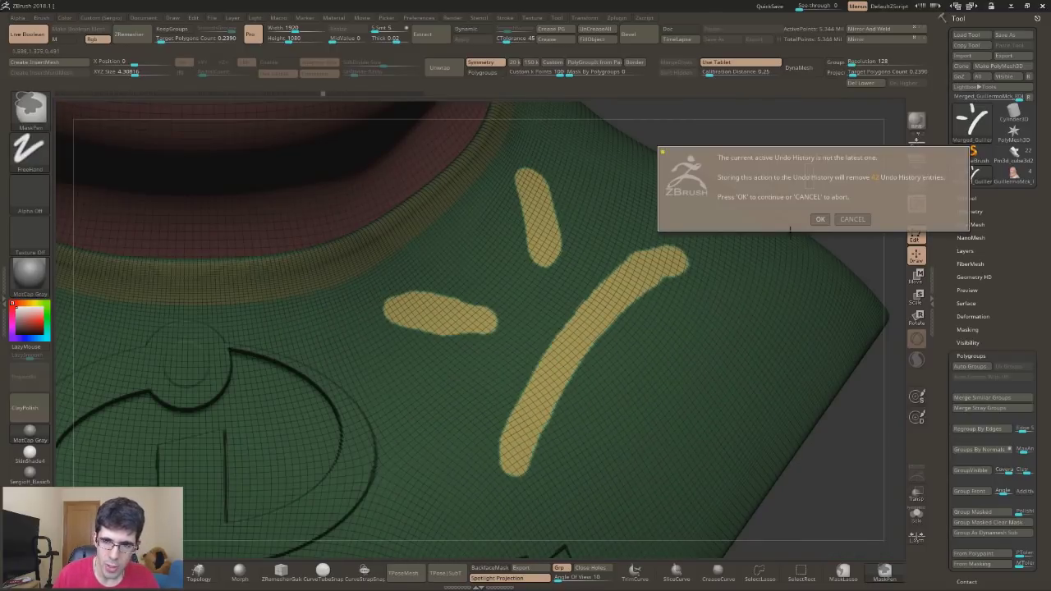
left_click(821, 219)
mouse_move(704, 254)
right_mouse_down("ctrl")
mouse_move(565, 384)
mouse_move(567, 332)
right_mouse_up("ctrl")
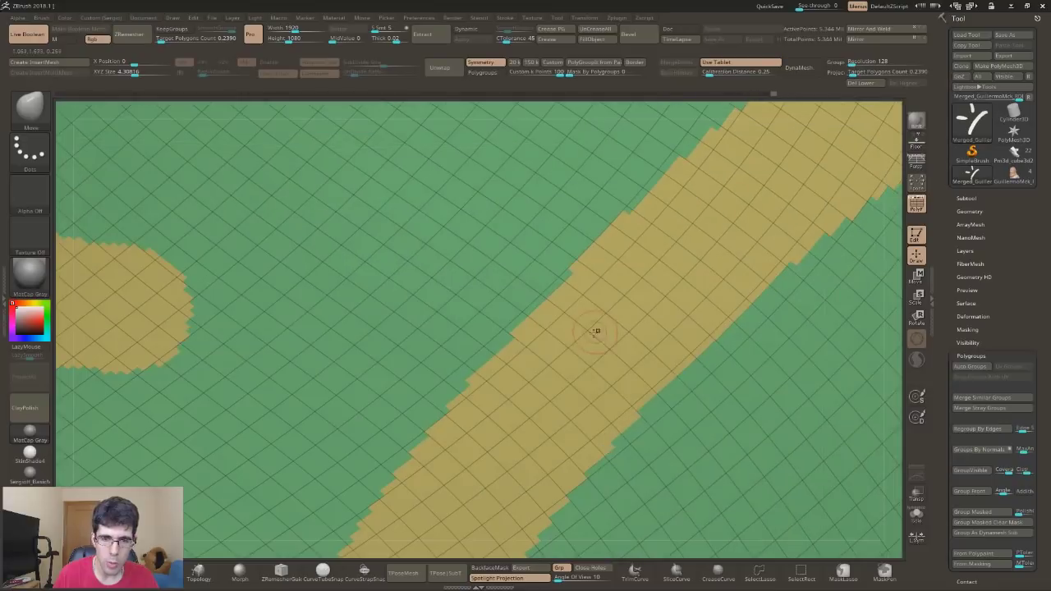
right_click_drag(564, 340, 588, 303, "ctrl")
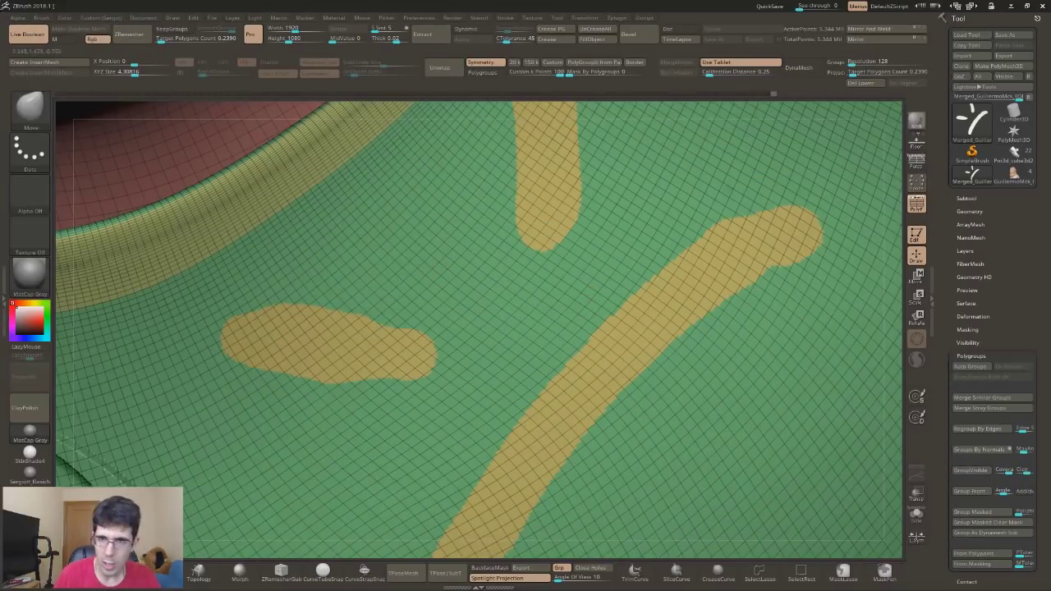
key("ctrl+d")
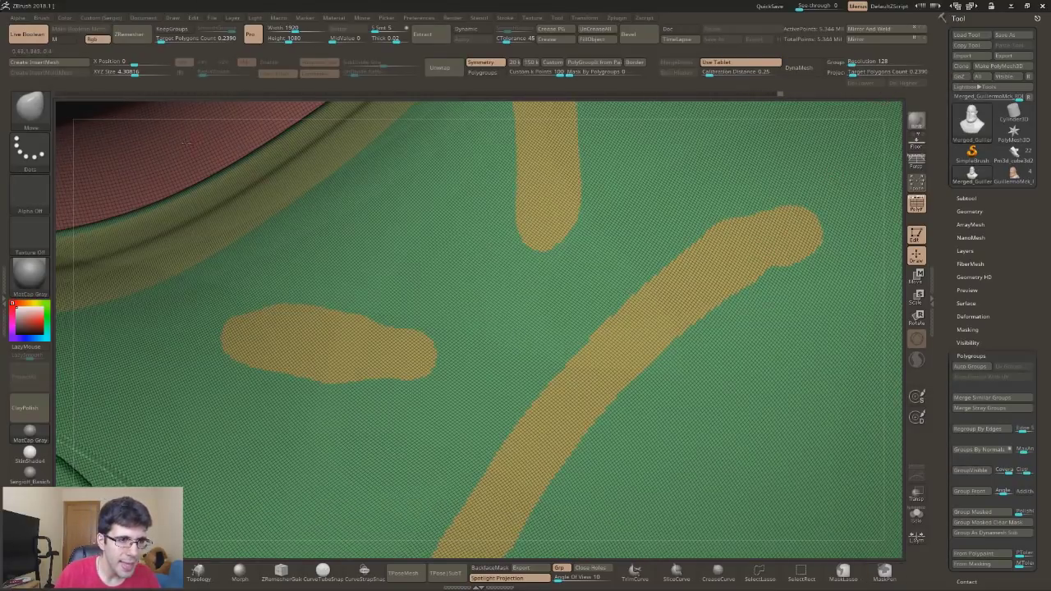
key("comma")
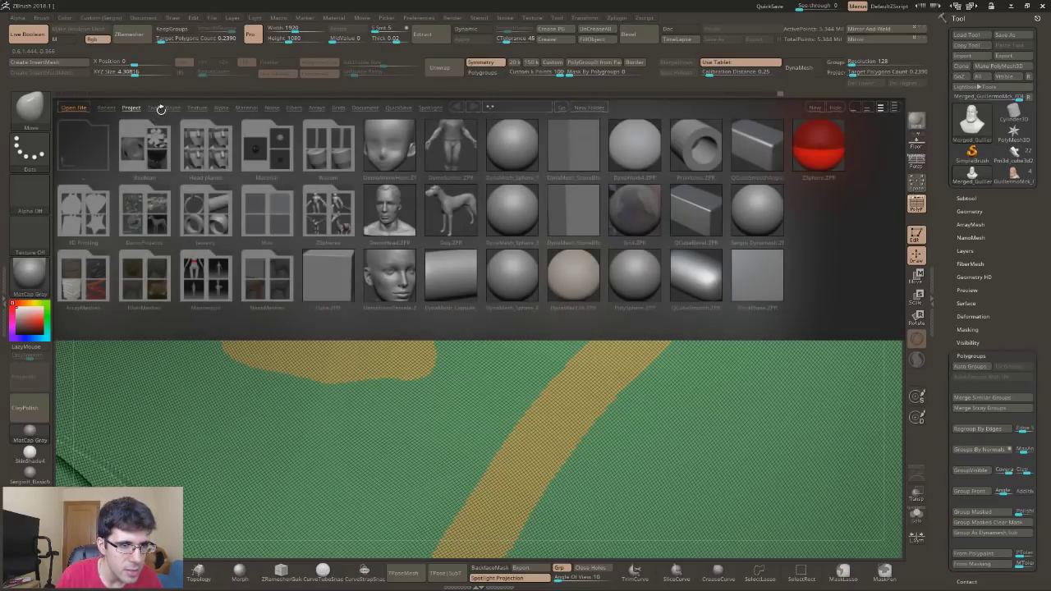
Load SmoothGroups.ZBP from the Smooth folder in LightBox's Brush tab.
left_click(171, 110)
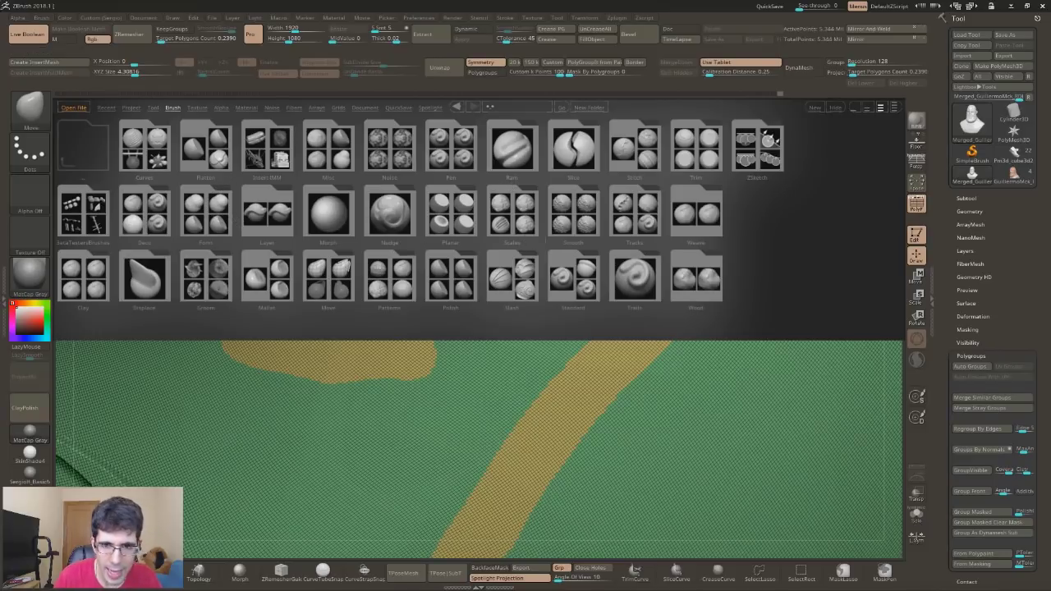
left_click(574, 220)
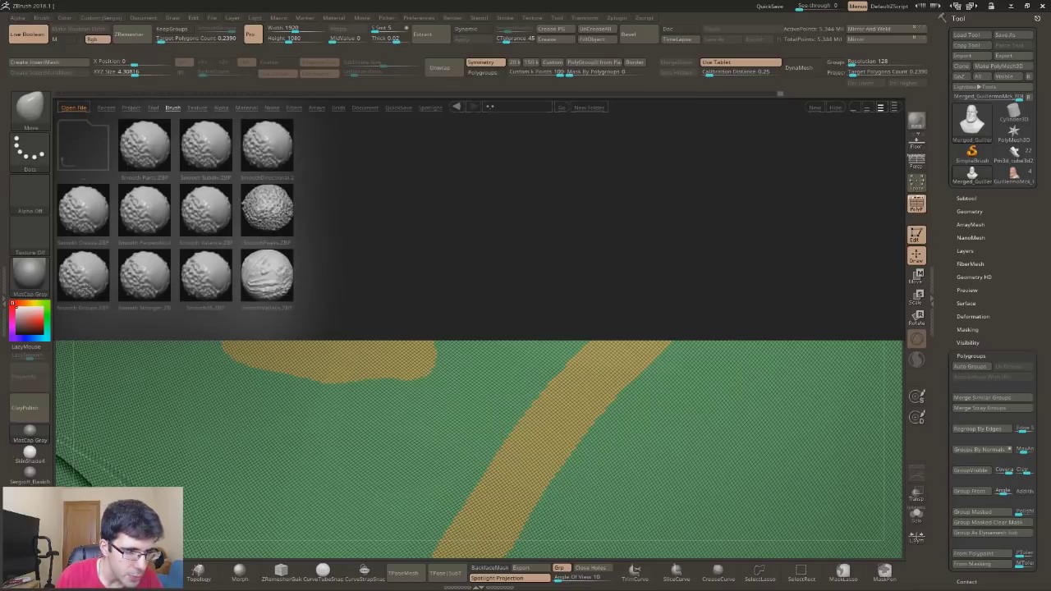
double_click(145, 279)
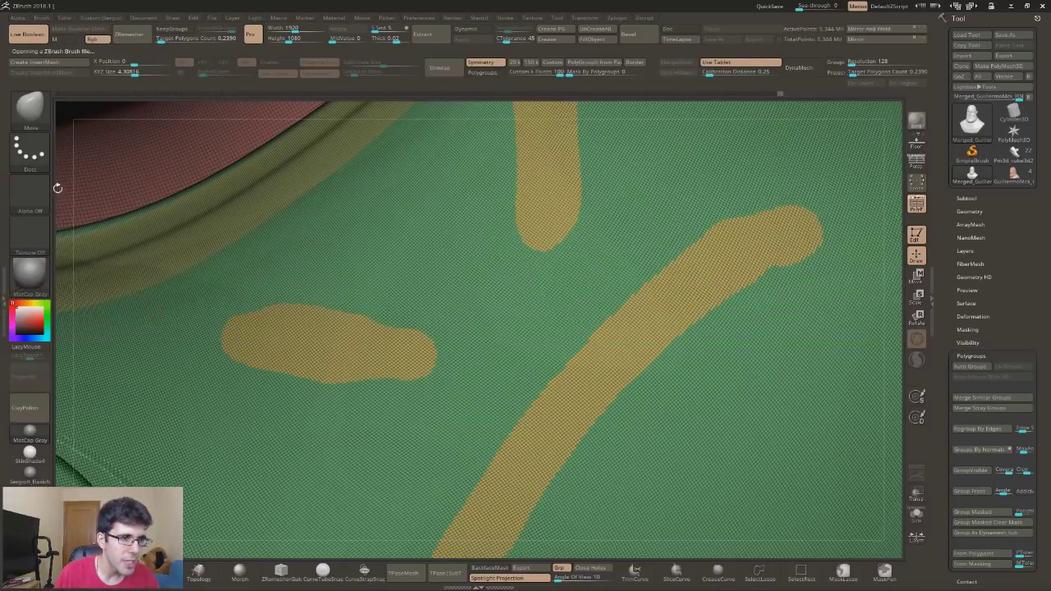
Isolate the three yellow stroke polygroups, inspect and clean their edges, then unhide the shirt.
left_click_drag(450, 358, 474, 353, "alt")
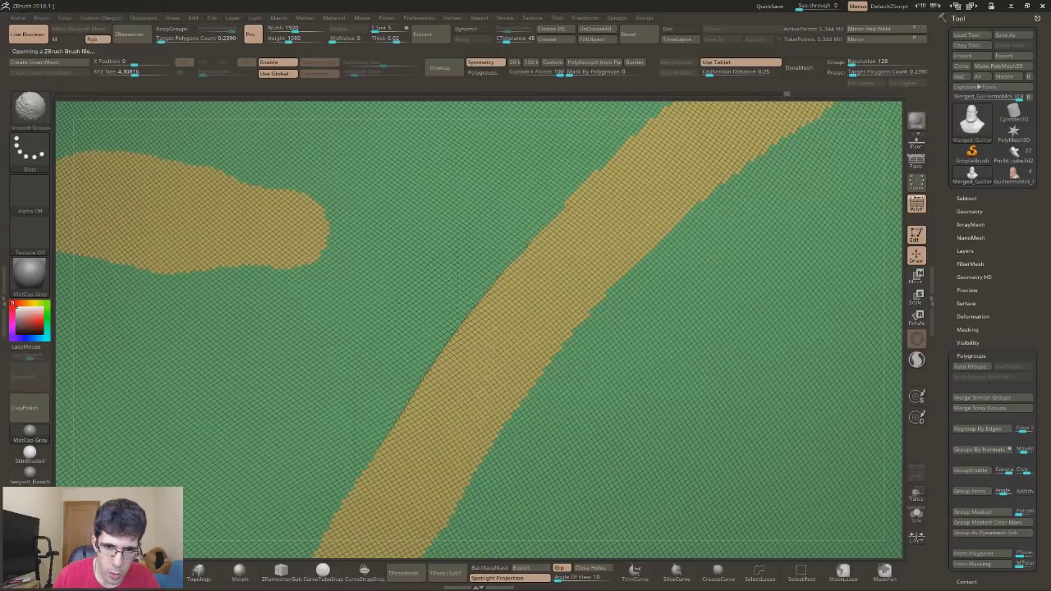
mouse_move(415, 406)
left_mouse_down("alt")
mouse_move(444, 263)
mouse_move(538, 295)
left_mouse_up("alt")
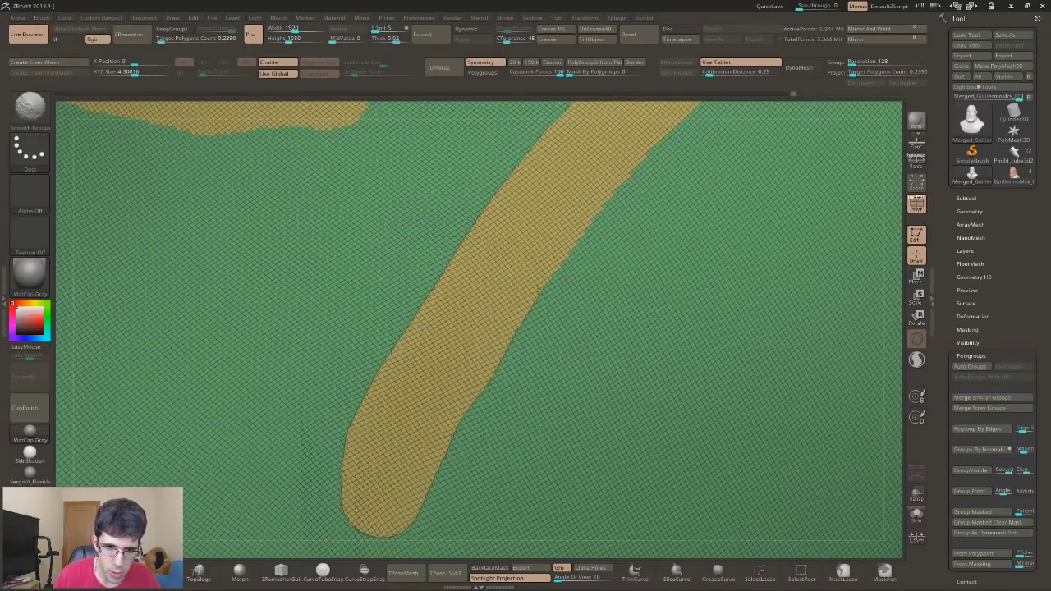
left_click_drag(668, 192, 555, 280, "alt")
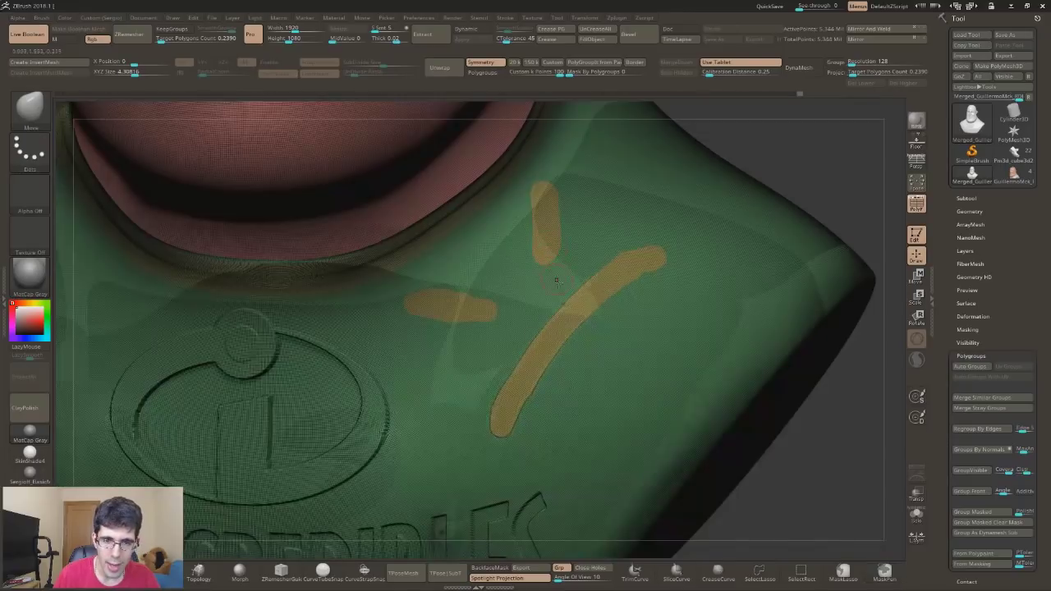
left_click(600, 313, "ctrl+shift")
mouse_move(624, 312)
left_mouse_down("alt")
mouse_move(587, 325)
mouse_move(453, 486)
mouse_move(575, 312)
left_mouse_up("alt")
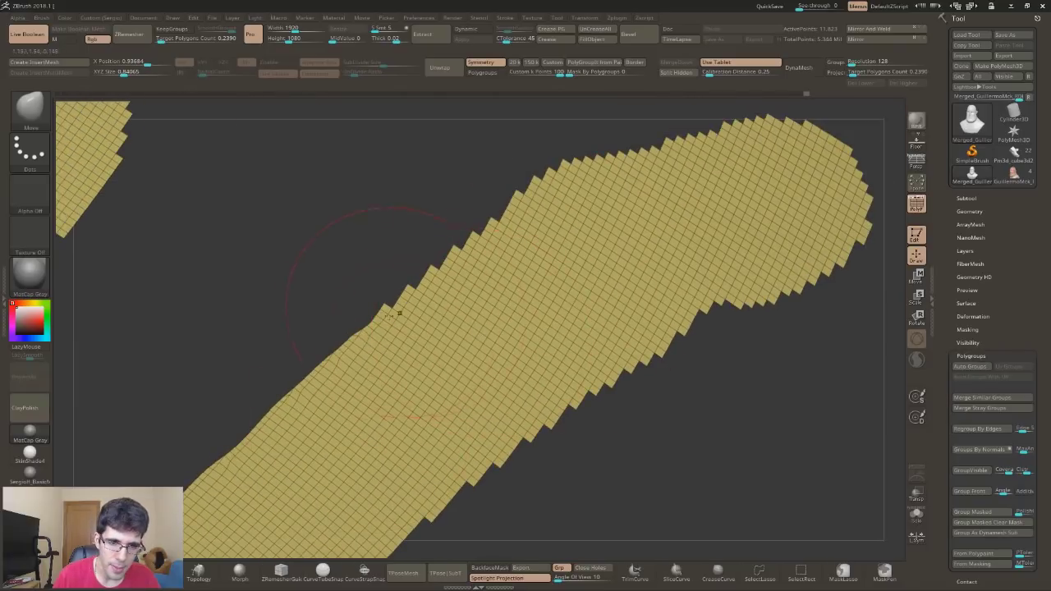
left_click_drag(473, 361, 493, 328, "alt")
mouse_move(554, 252)
left_mouse_down("alt")
mouse_move(514, 380)
mouse_move(476, 369)
mouse_move(493, 362)
mouse_move(493, 410)
left_mouse_up("alt")
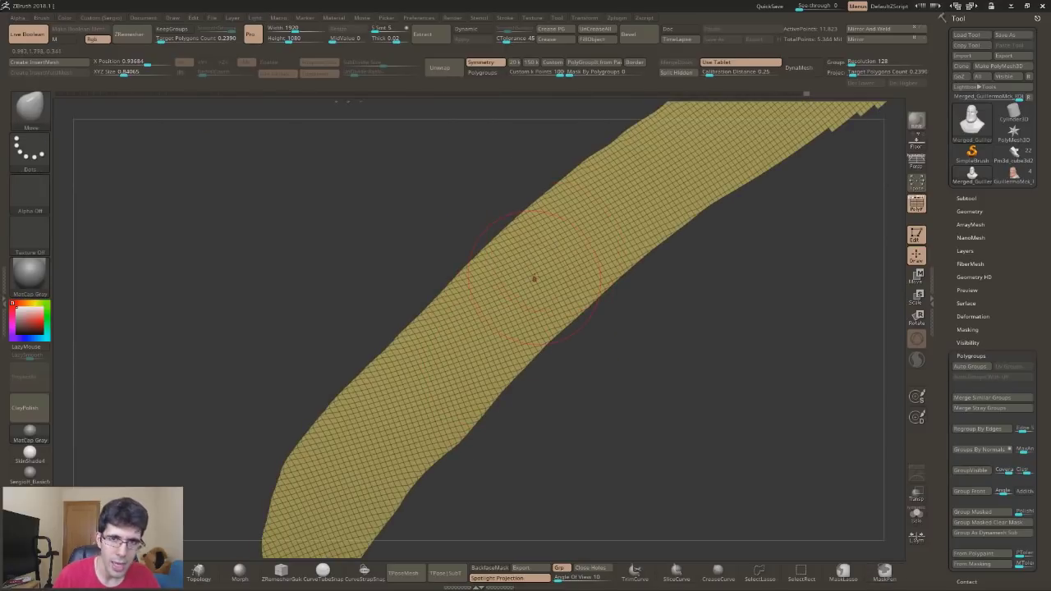
left_click_drag(534, 279, 491, 320, "alt")
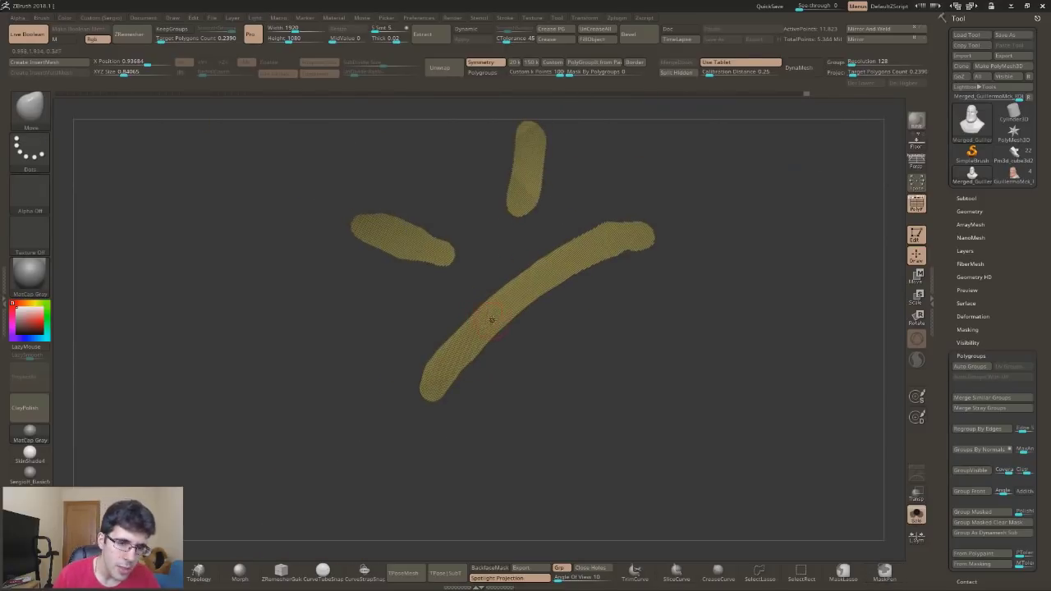
left_click(596, 335, "ctrl+shift")
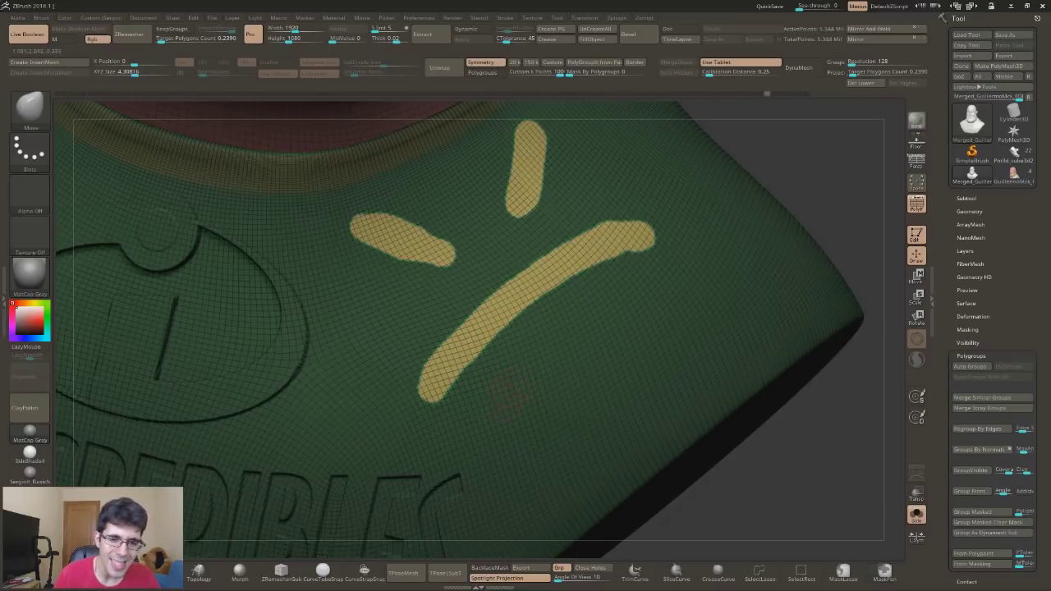
Select the Incredibles logo alpha and turn off polygroup colours.
mouse_move(509, 391)
right_mouse_down("ctrl")
mouse_move(489, 358)
mouse_move(526, 361)
mouse_move(844, 197)
right_mouse_up("ctrl")
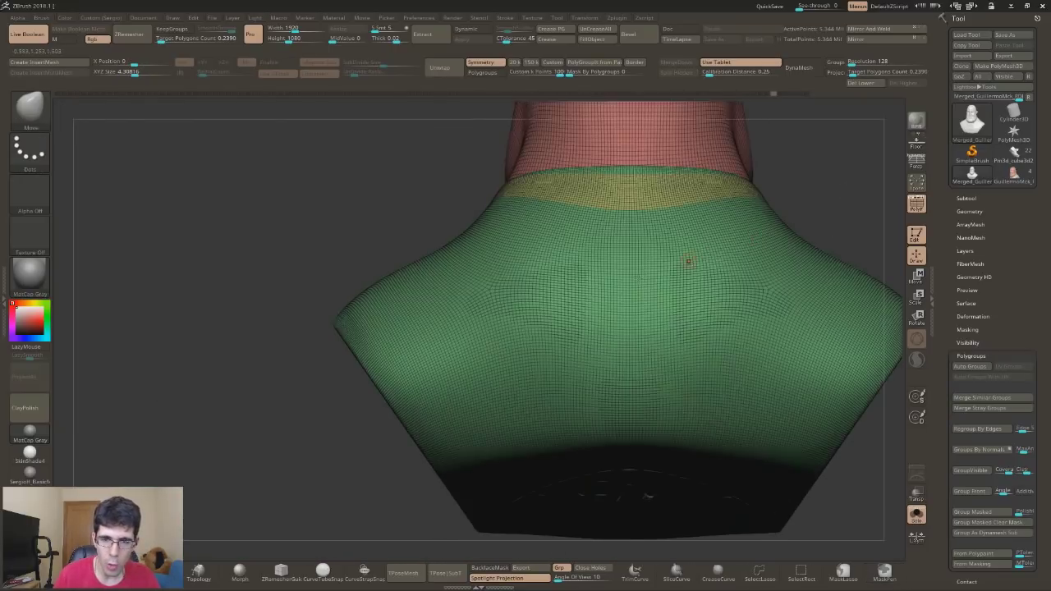
right_click_drag(687, 258, 479, 313, "ctrl")
key("ctrl")
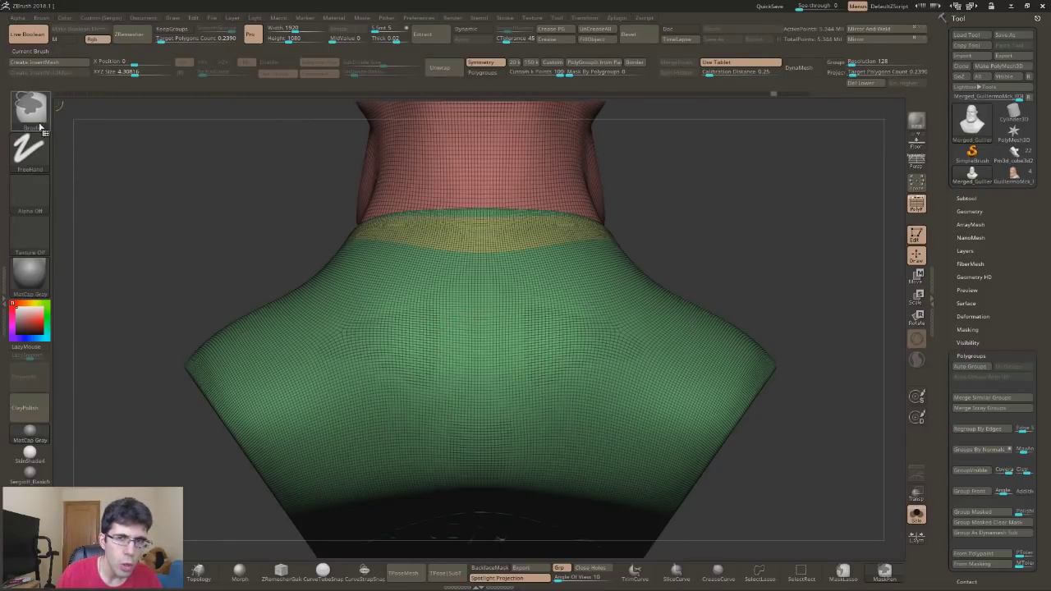
left_click(30, 197)
left_click(335, 345)
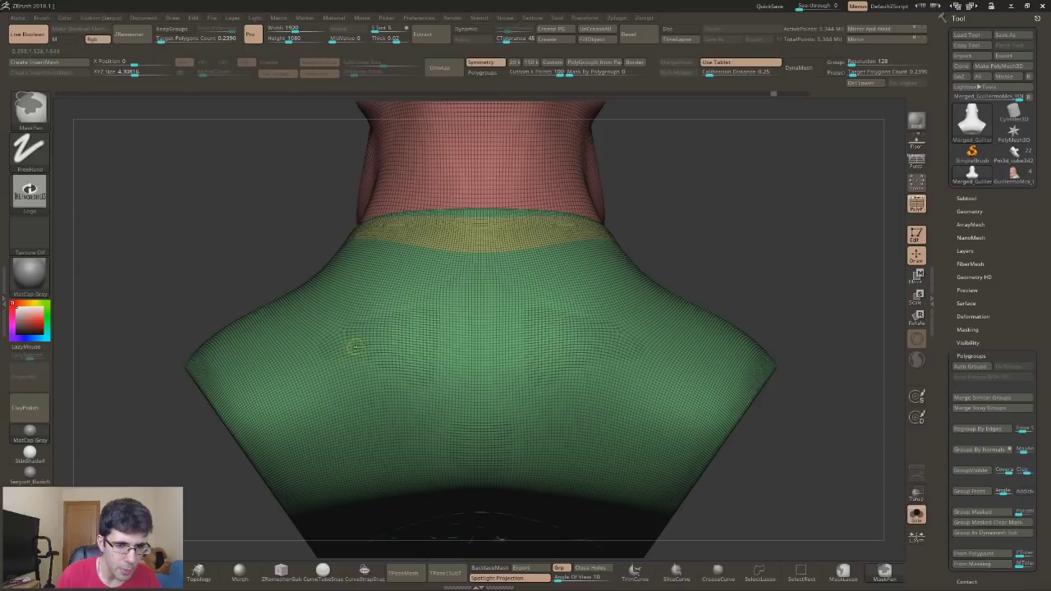
key("shift+f")
Set the MaskPen stroke to DragRect and stamp an enlarged logo mask onto the chest.
key("ctrl")
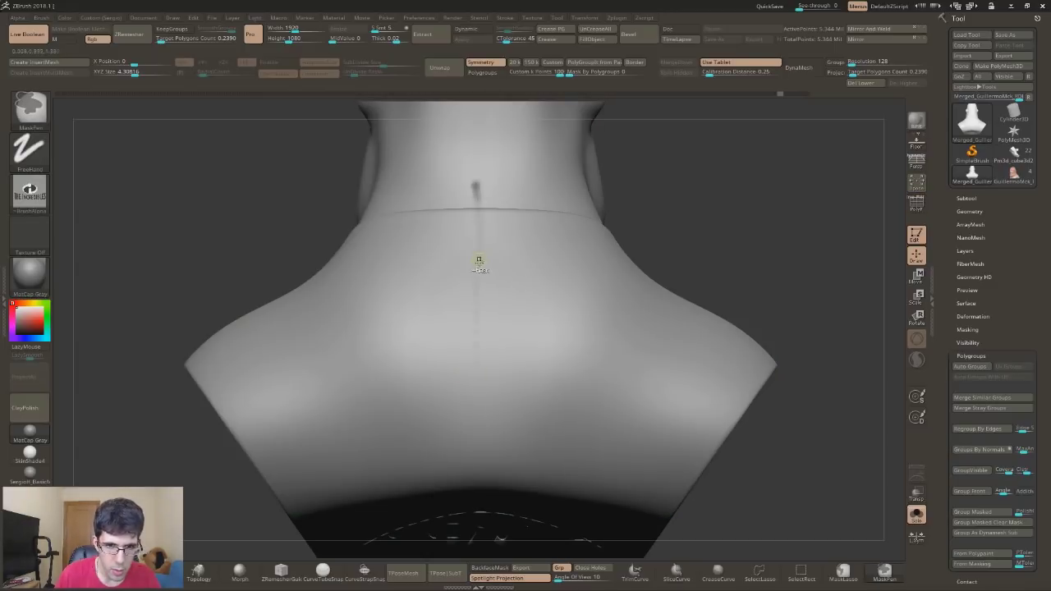
key("ctrl")
left_click(25, 158)
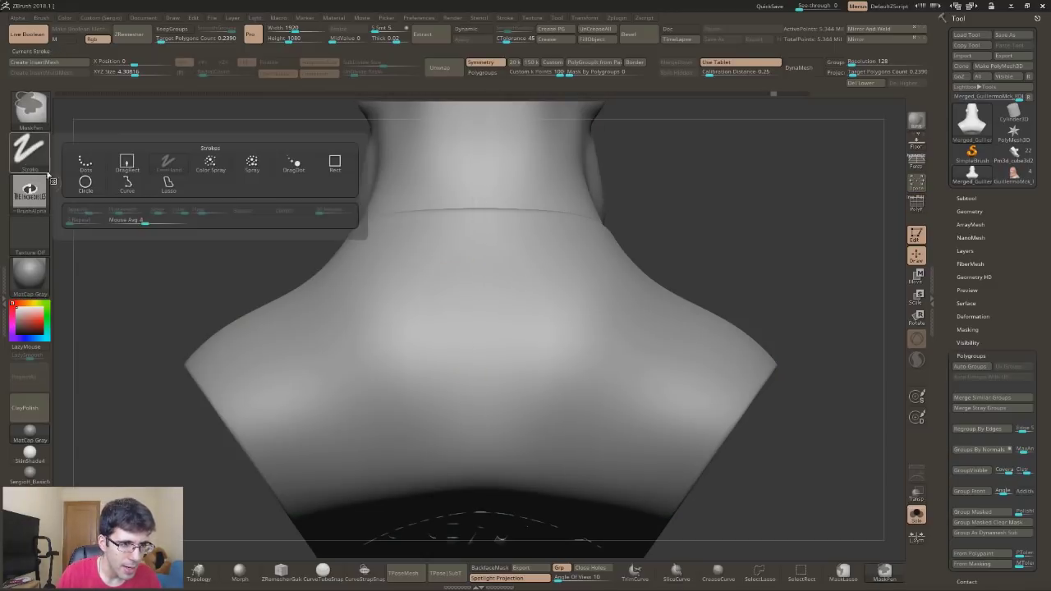
left_click(124, 165)
left_click_drag(472, 384, 473, 350, "ctrl")
mouse_move(483, 252)
left_mouse_down("ctrl")
mouse_move(451, 201)
mouse_move(460, 205)
left_mouse_up("ctrl")
mouse_move(123, 329)
left_mouse_down()
mouse_move(476, 279)
mouse_move(461, 351)
left_mouse_up()
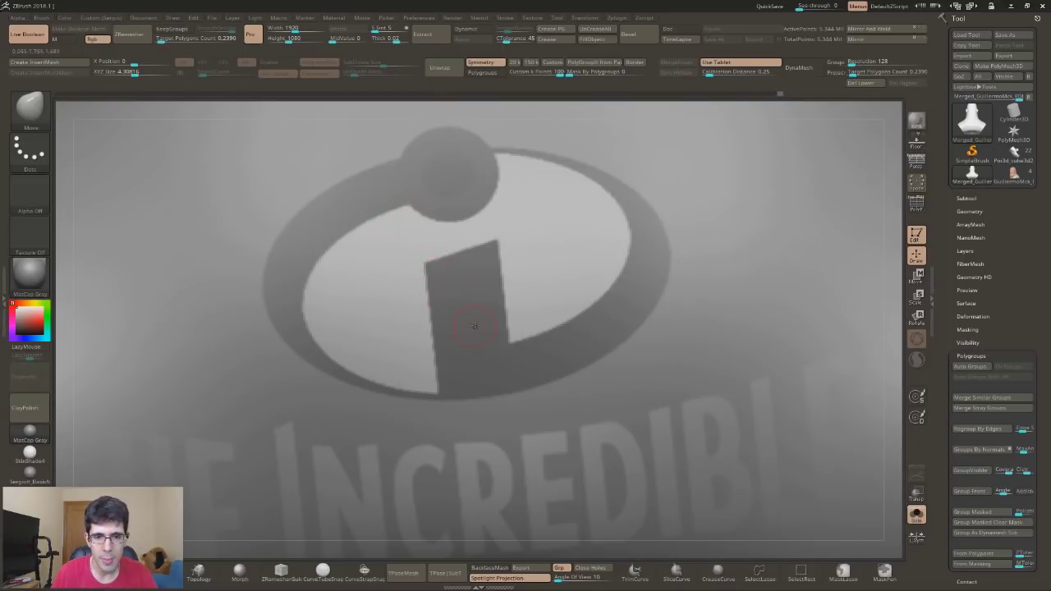
Show polygroup colours and make the masked logo its own polygroup with Group Masked.
key("shift+f")
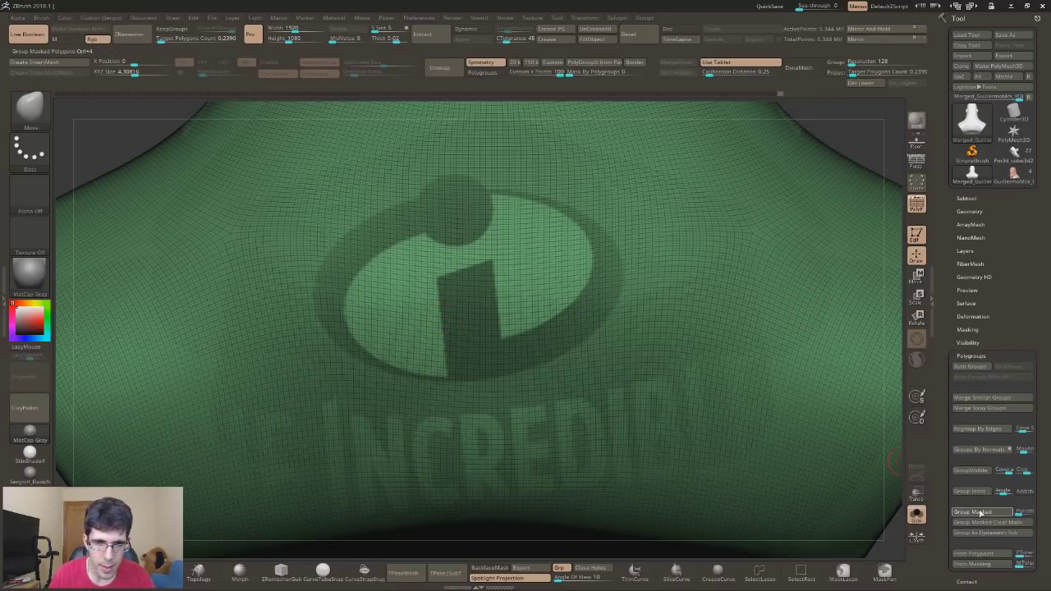
left_click(979, 513)
right_click_drag(462, 312, 462, 352, "ctrl")
Smooth the logo group's jagged borders, including the outer ring's right edge, with Smooth Groups.
mouse_move(485, 283)
left_mouse_down("shift")
mouse_move(464, 312)
mouse_move(550, 271)
mouse_move(678, 425)
left_mouse_up("shift")
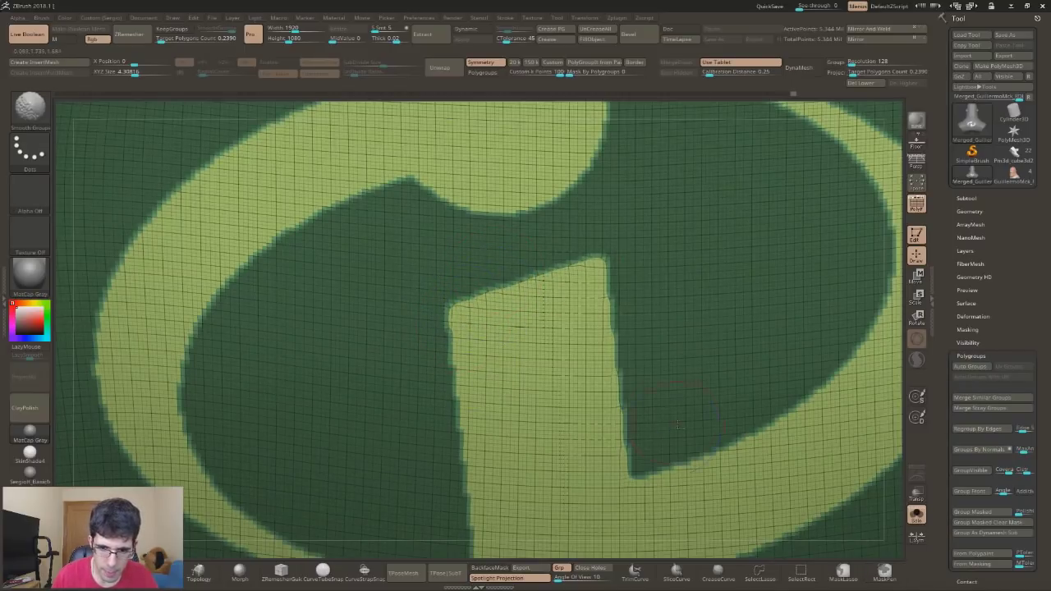
right_click_drag(678, 425, 588, 412, "alt")
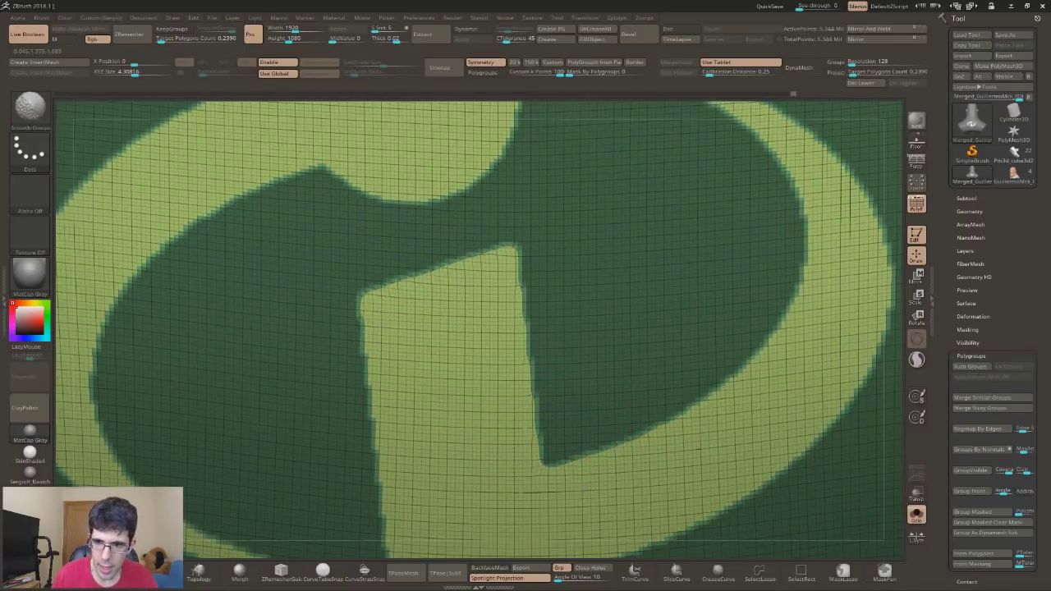
mouse_move(809, 215)
left_mouse_down("shift")
mouse_move(753, 363)
mouse_move(654, 440)
left_mouse_up("shift")
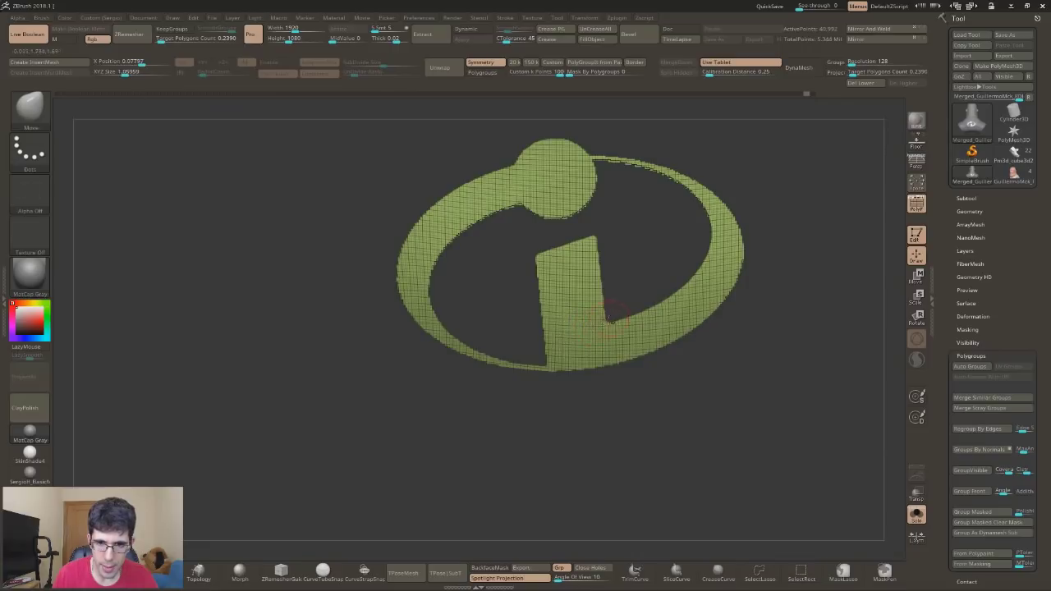
mouse_move(576, 331)
right_mouse_down()
mouse_move(614, 265)
mouse_move(609, 448)
mouse_move(582, 214)
right_mouse_up()
right_click_drag(583, 403, 583, 312, "alt")
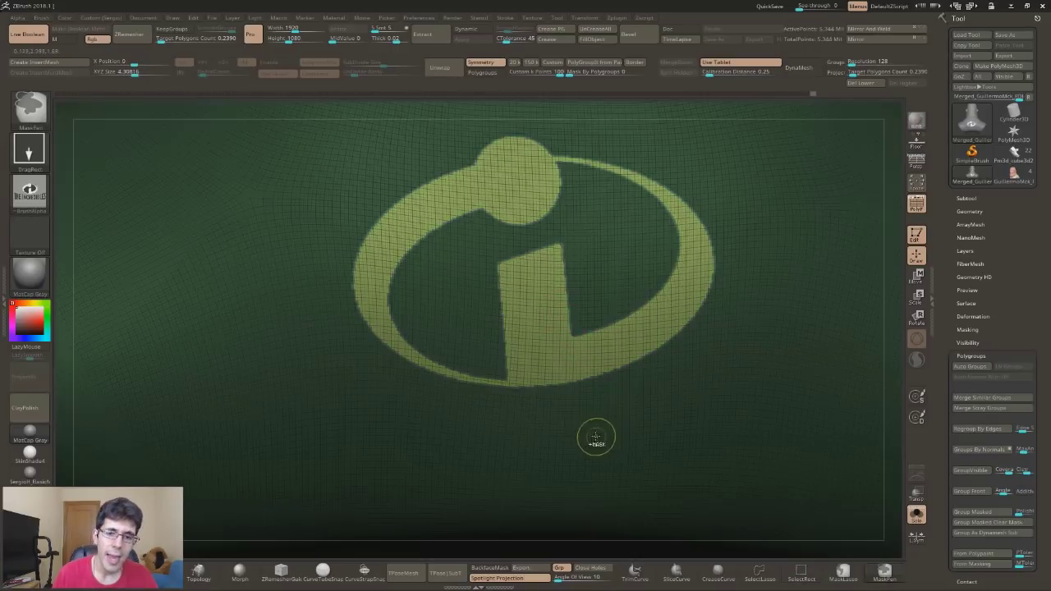